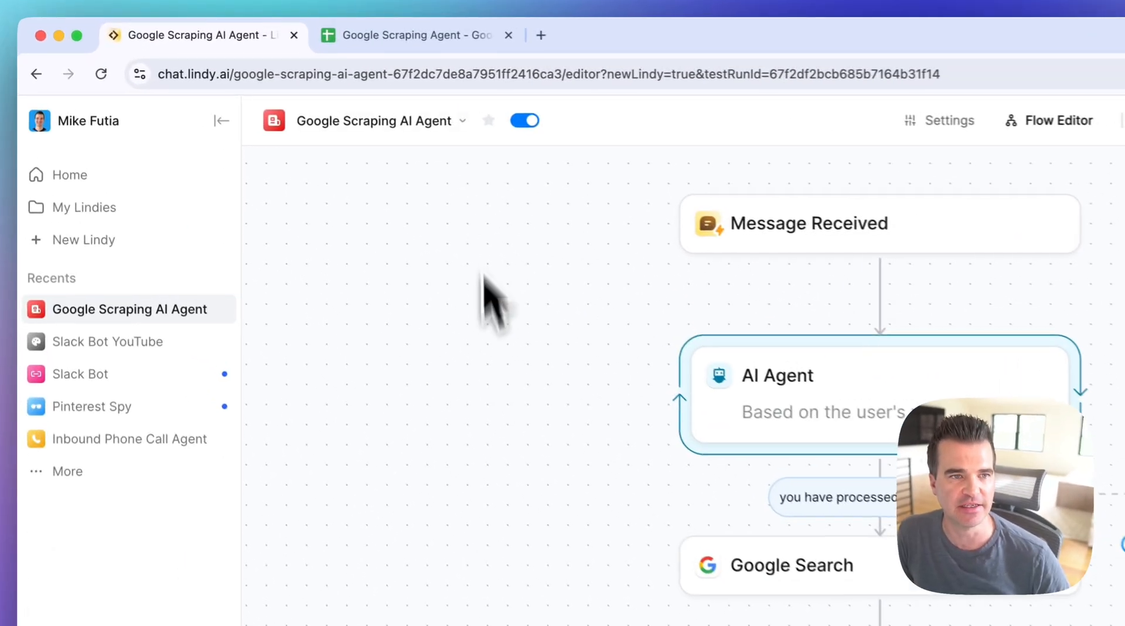
# Switch to the Google Scraping Agent spreadsheet and check the LinkedIn Profiles column before running the agent
pyautogui.click(427, 40)
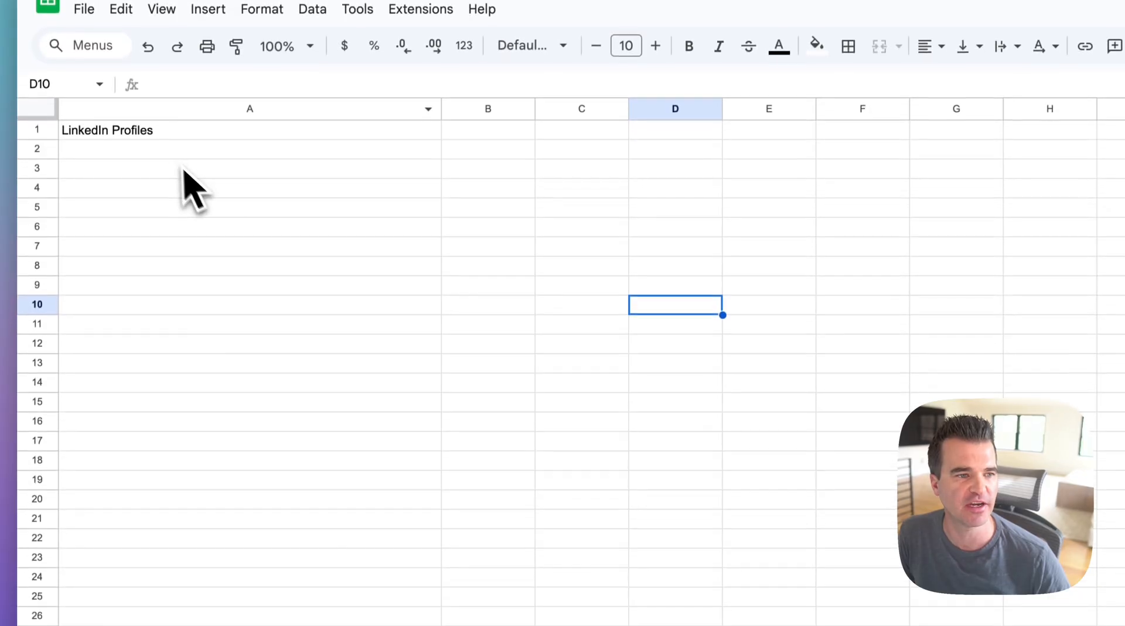
pyautogui.click(170, 276)
pyautogui.click(179, 280)
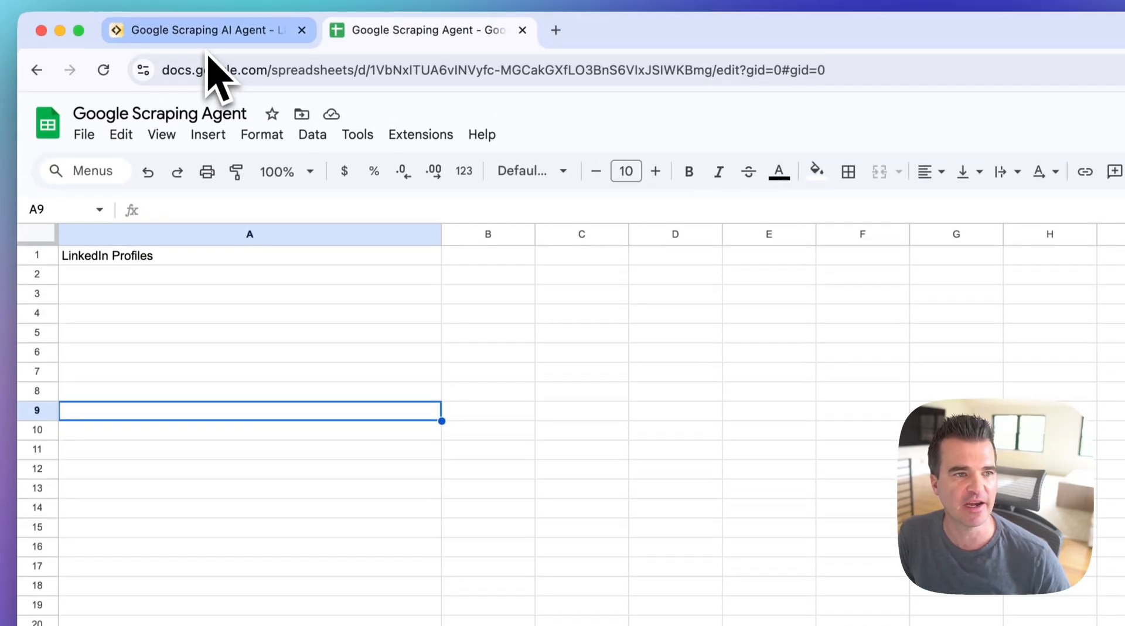
# Return to the Lindy agent and send the task "find me 10 VPs of GTM Strategy for SaaS companies who are based in new york"
pyautogui.click(211, 38)
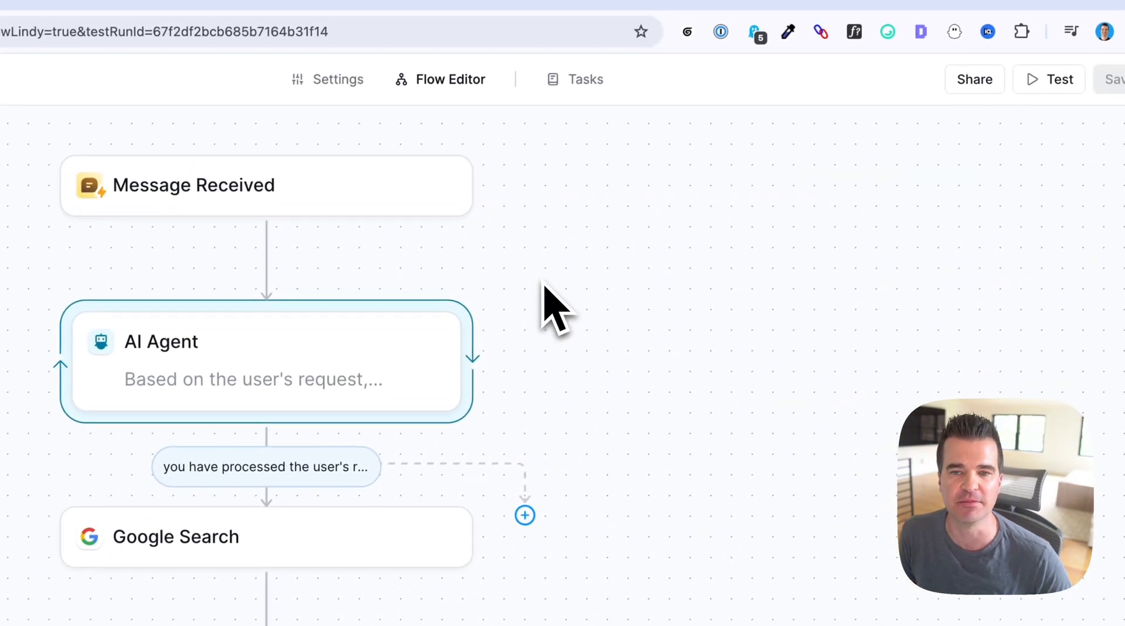
pyautogui.click(578, 85)
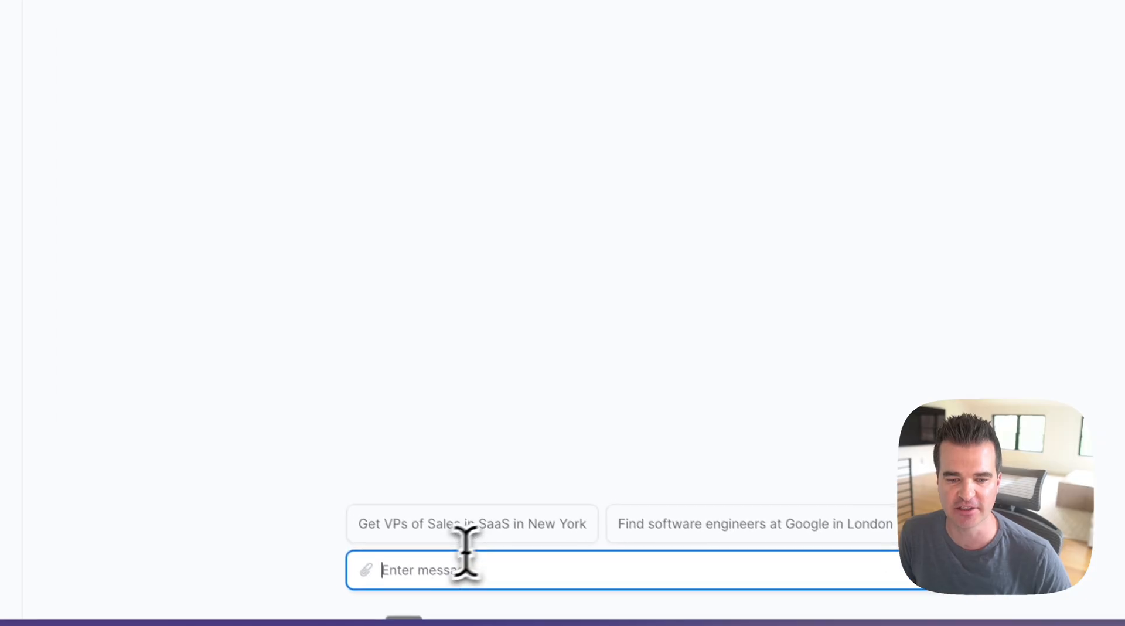
pyautogui.write('find me 10 VPs of GTM Strategy for SaaS companies who are based in new york')
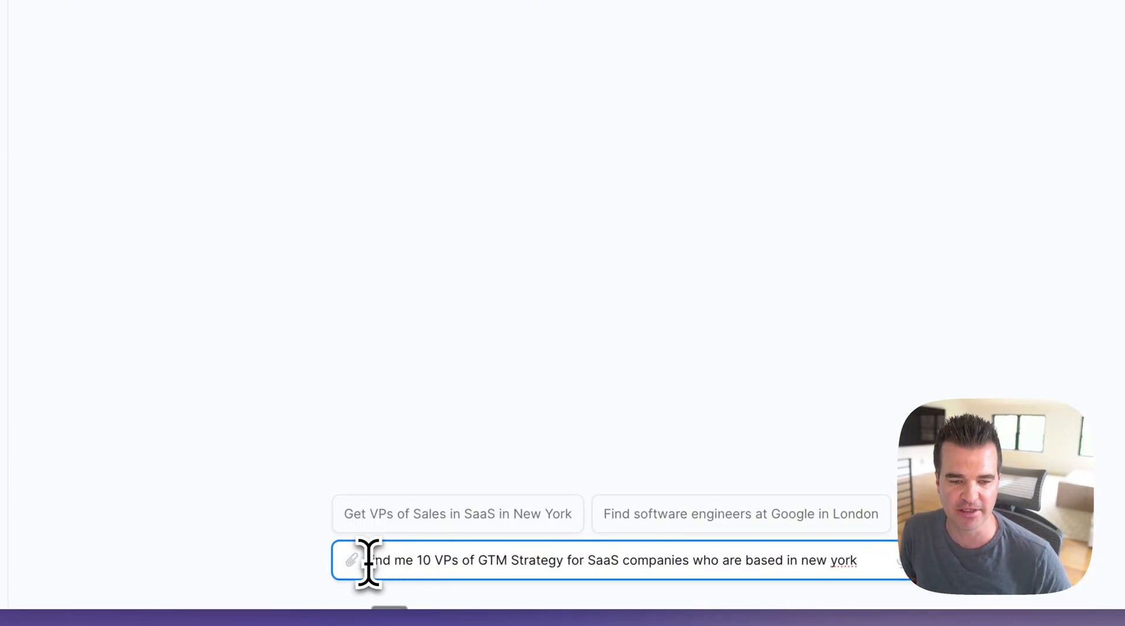
pyautogui.moveTo(367, 560); pyautogui.dragTo(859, 560)
pyautogui.click(866, 561)
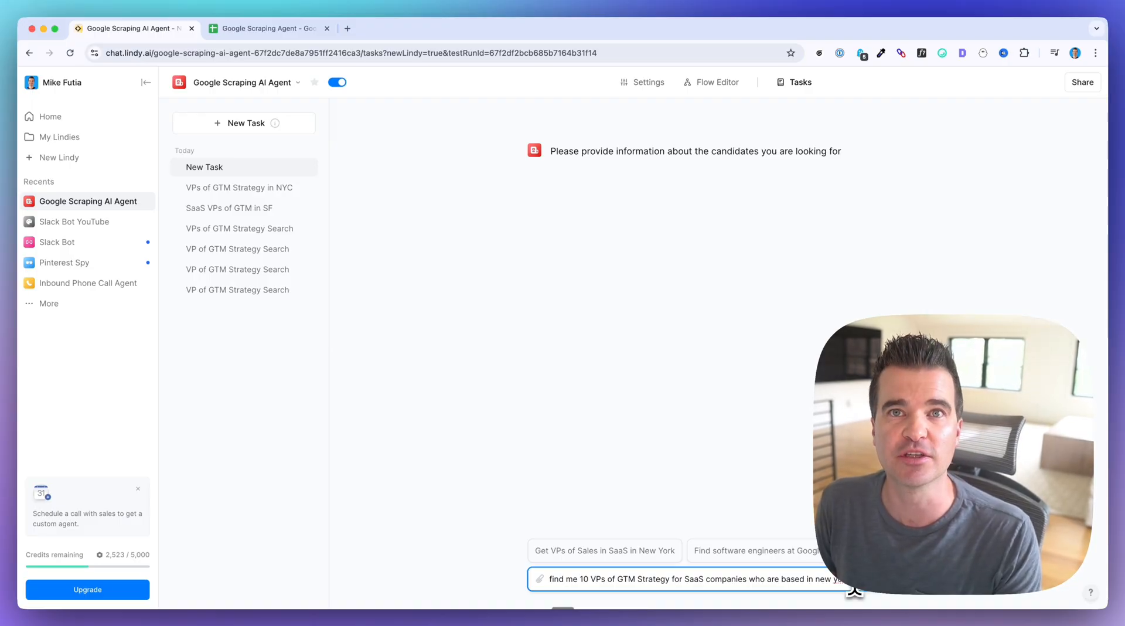
pyautogui.press('Return')
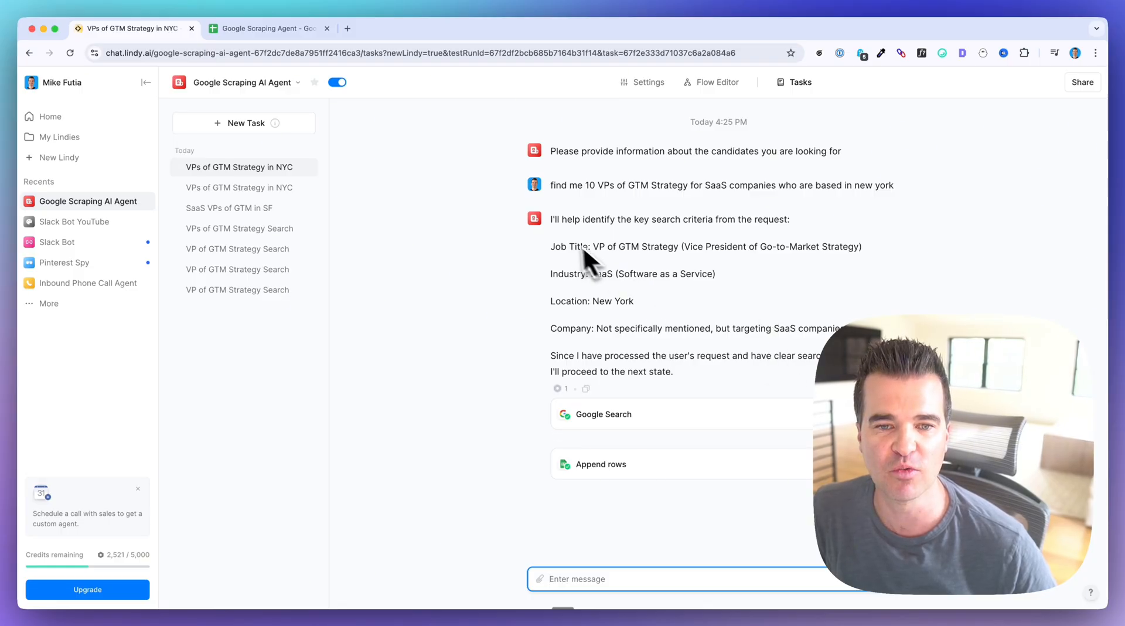
# Review the search criteria in the agent's reply and expand the details of its Google Search action
pyautogui.moveTo(552, 219); pyautogui.dragTo(726, 376)
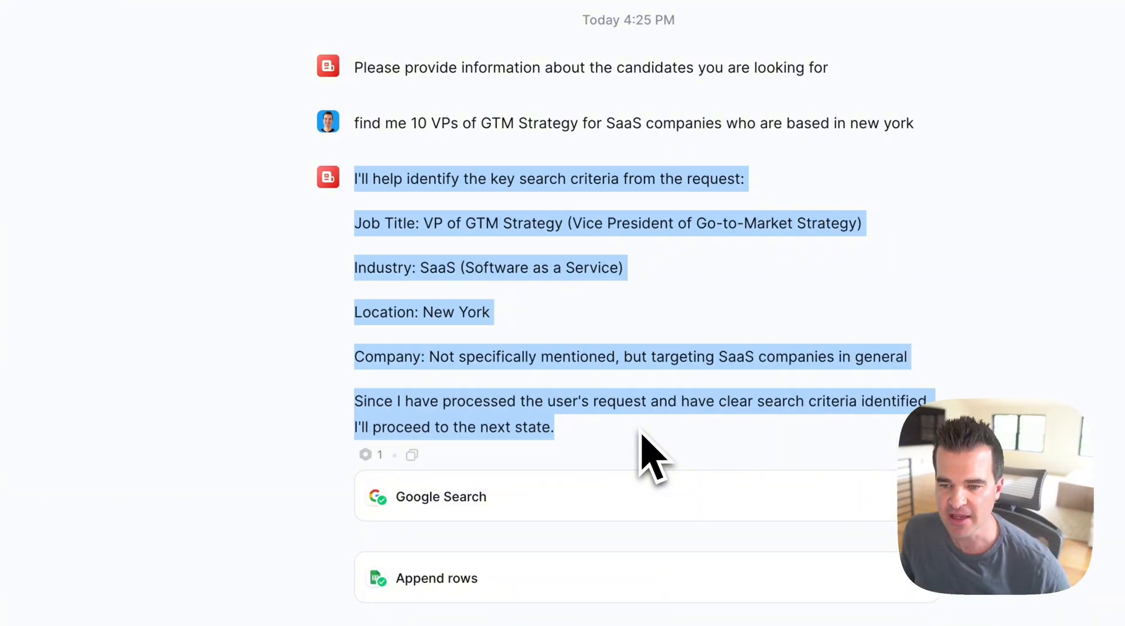
pyautogui.click(873, 499)
pyautogui.scroll(-5, 799, 458)
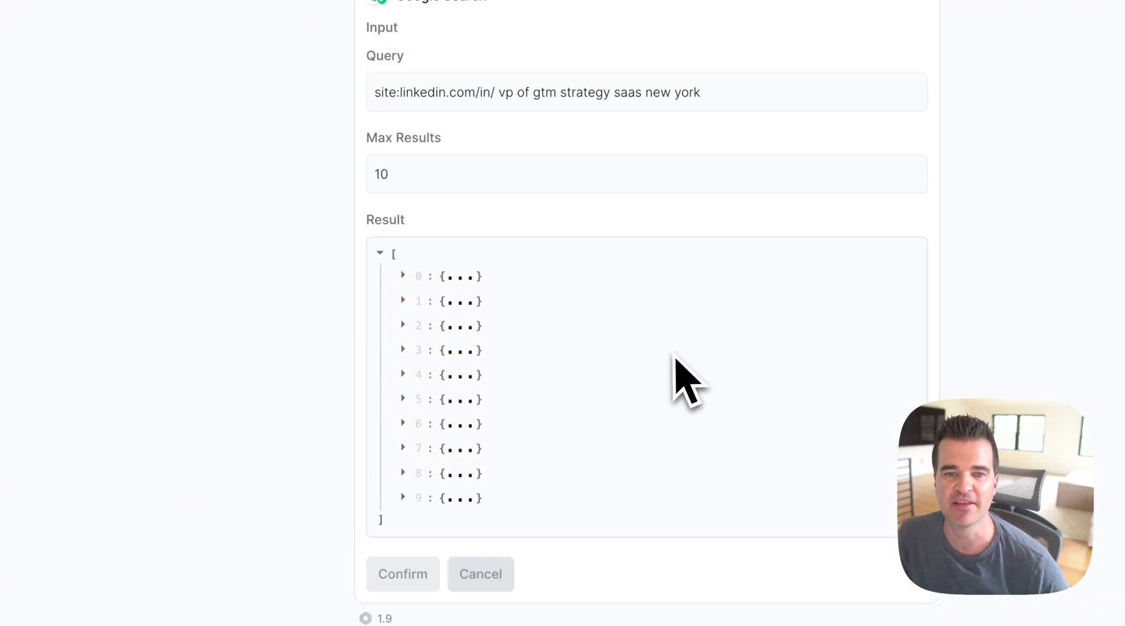
pyautogui.scroll(3, 674, 360)
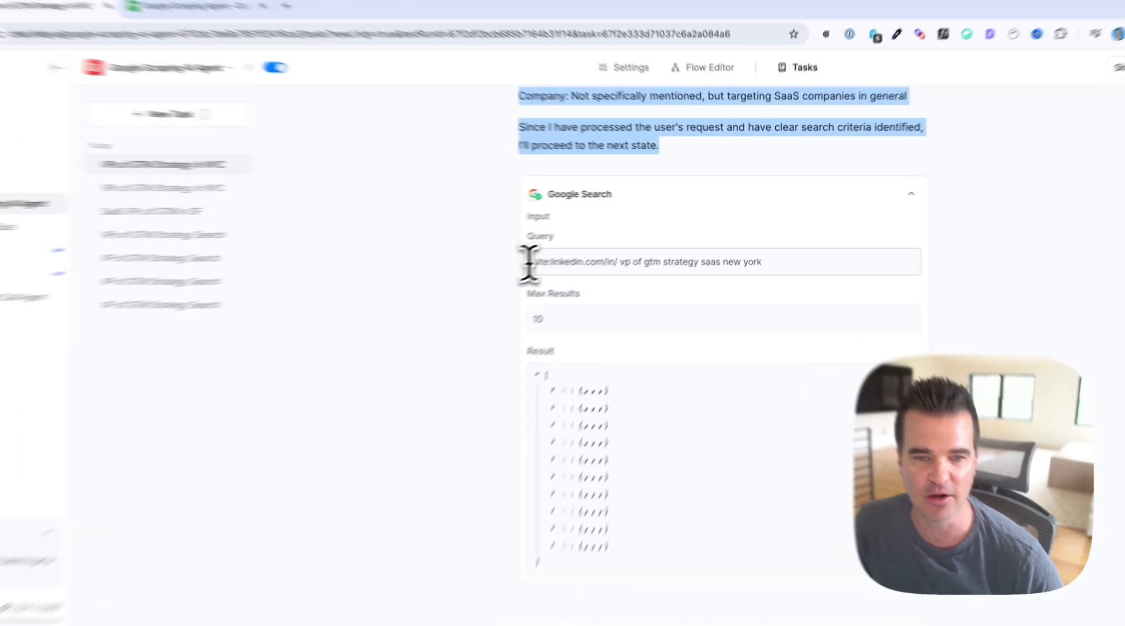
# Examine the Google Search query and expand an individual entry in its results
pyautogui.moveTo(565, 252); pyautogui.dragTo(730, 255)
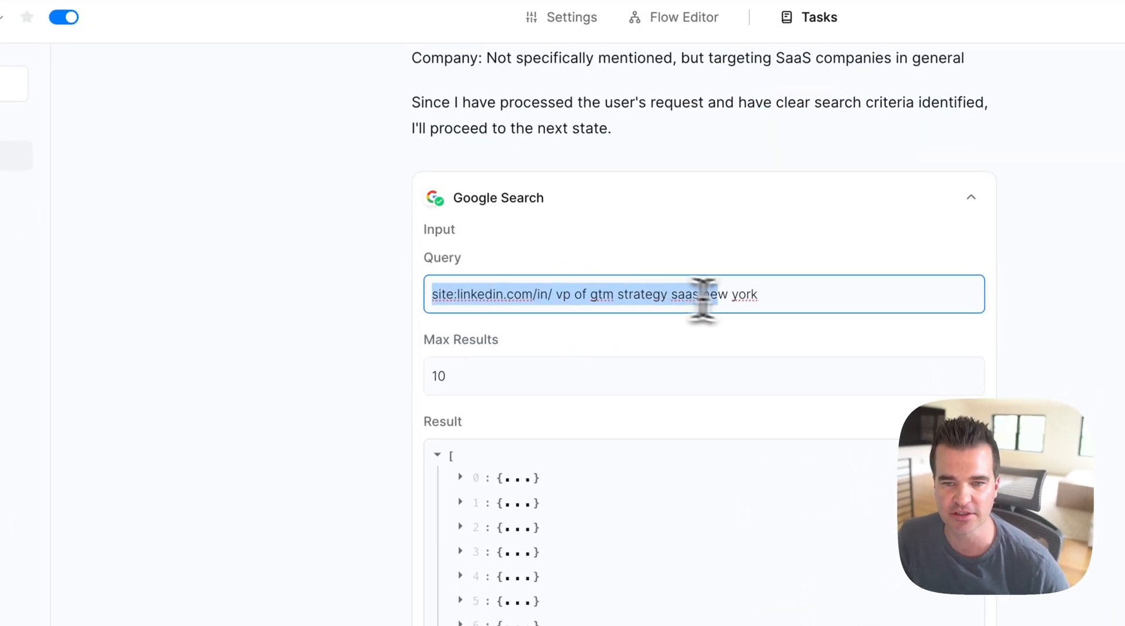
pyautogui.moveTo(704, 296); pyautogui.dragTo(755, 305)
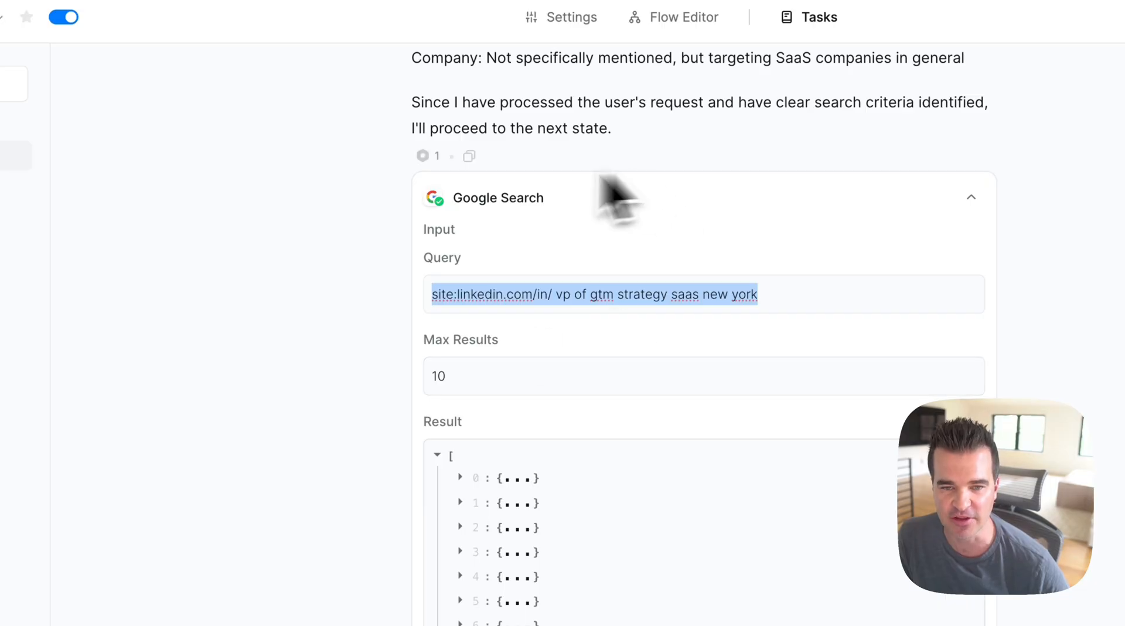
pyautogui.scroll(-3, 580, 252)
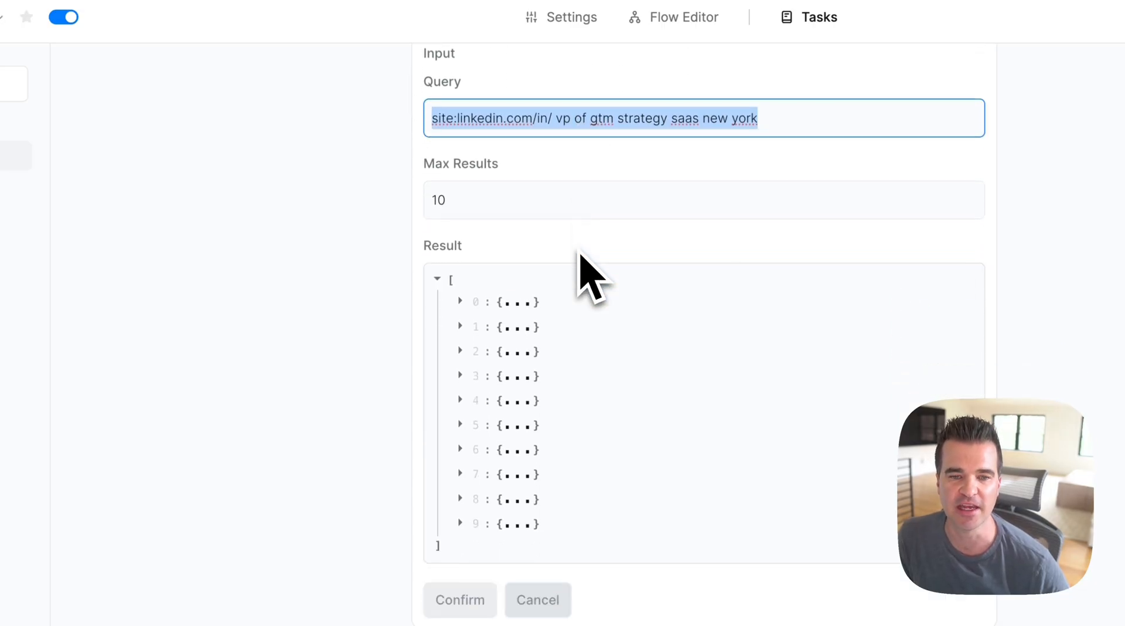
pyautogui.click(460, 314)
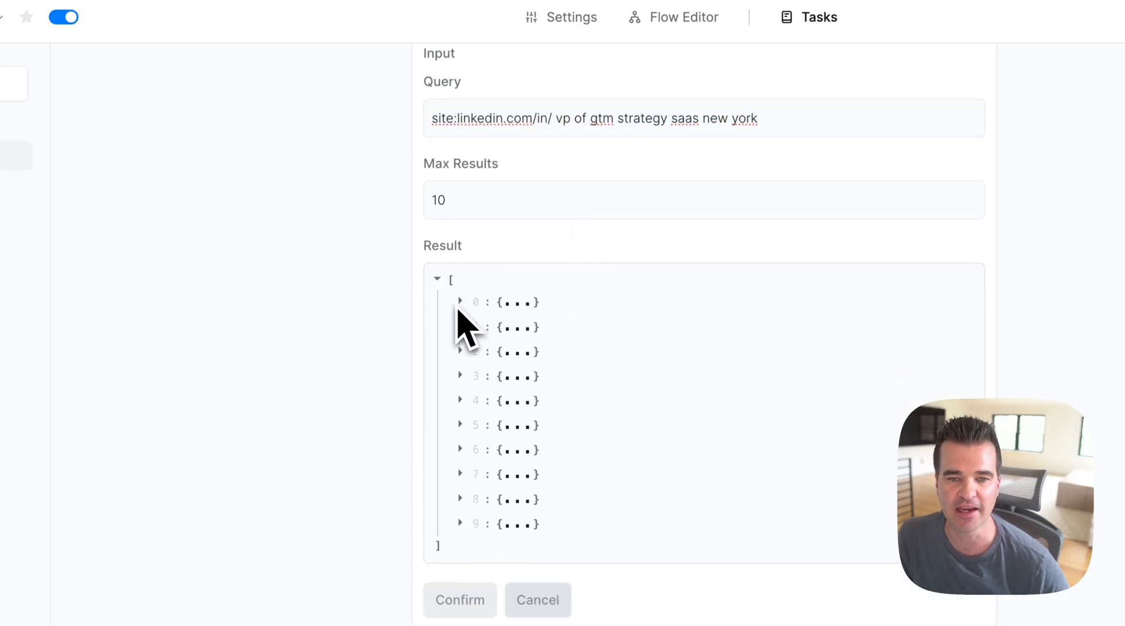
pyautogui.click(460, 401)
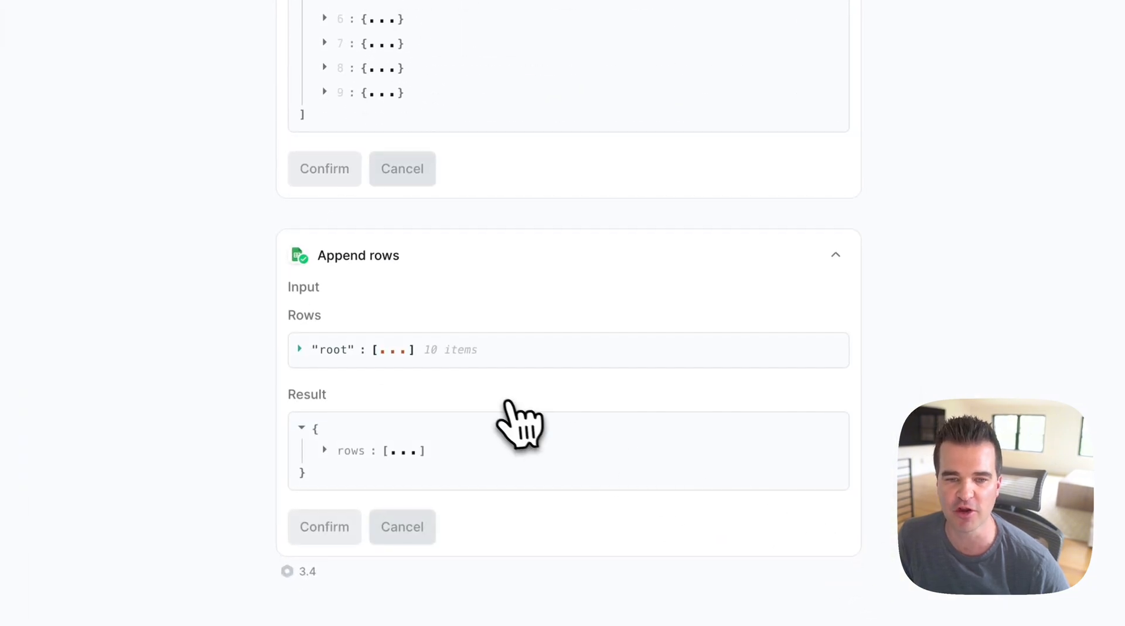
# Switch to the Google Scraping Agent spreadsheet, open the first listed LinkedIn profile and read its headline
pyautogui.click(328, 5)
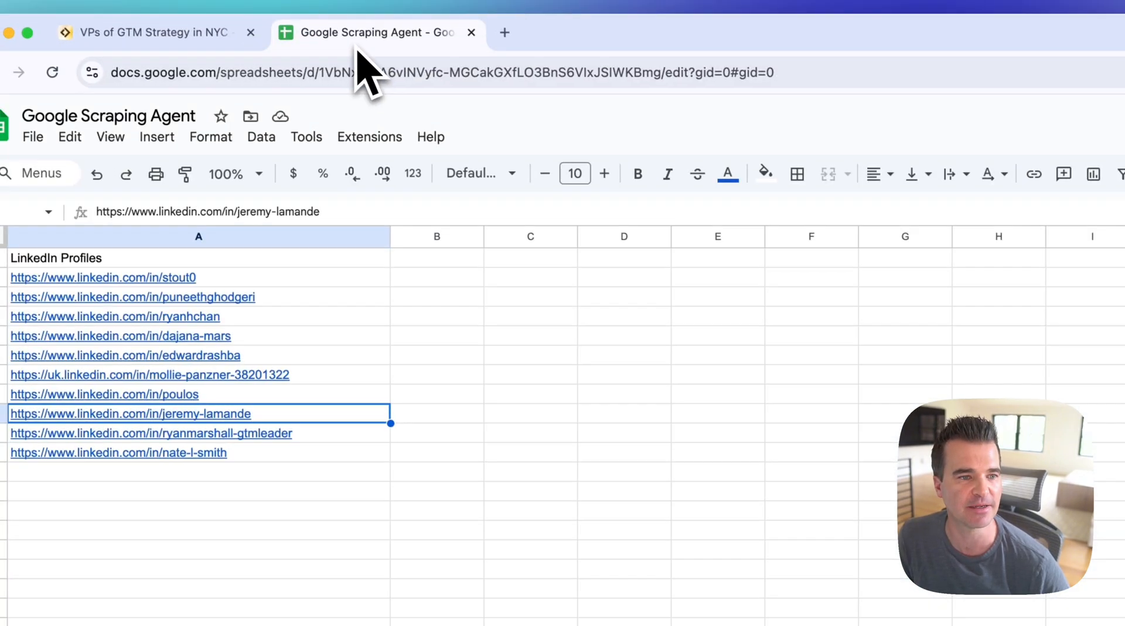
pyautogui.click(346, 530)
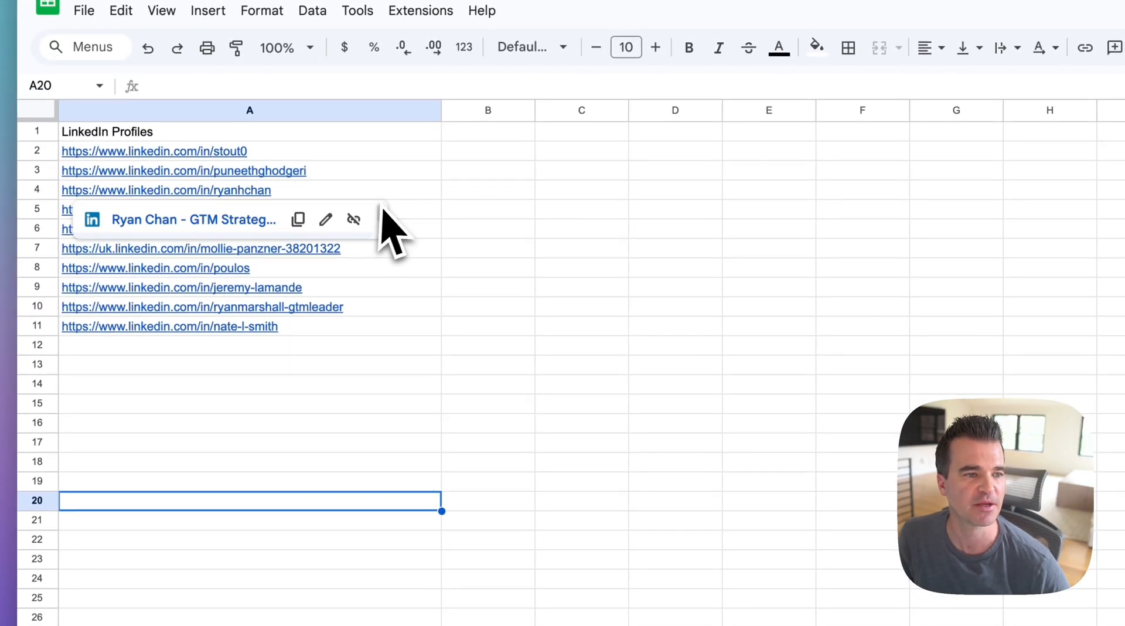
pyautogui.click(175, 155)
pyautogui.click(170, 179)
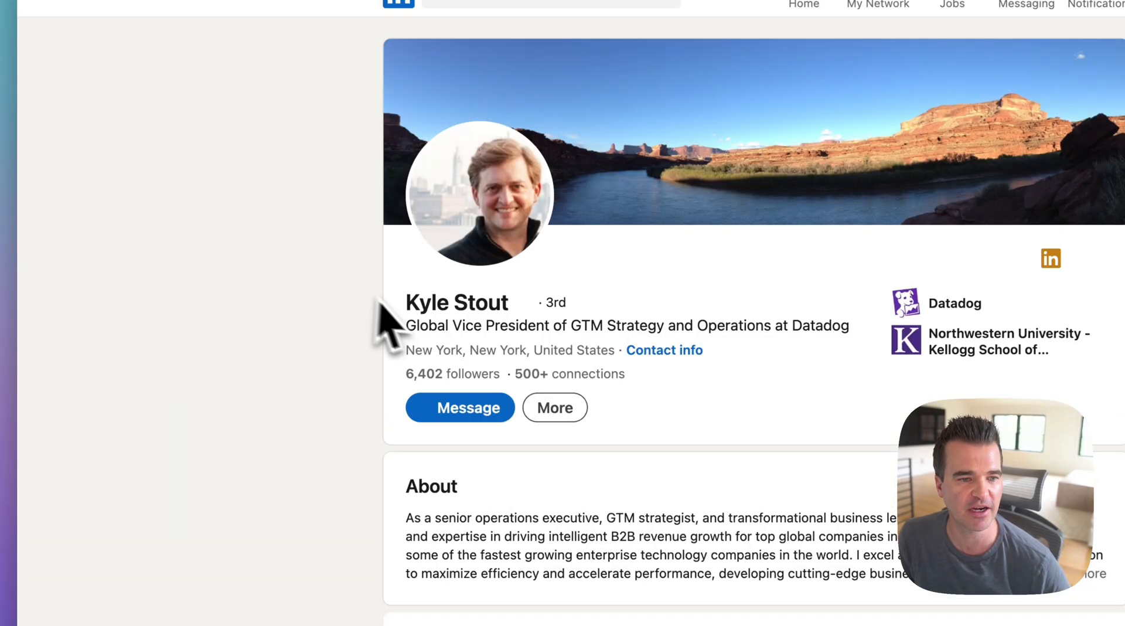
pyautogui.moveTo(406, 304); pyautogui.dragTo(477, 334)
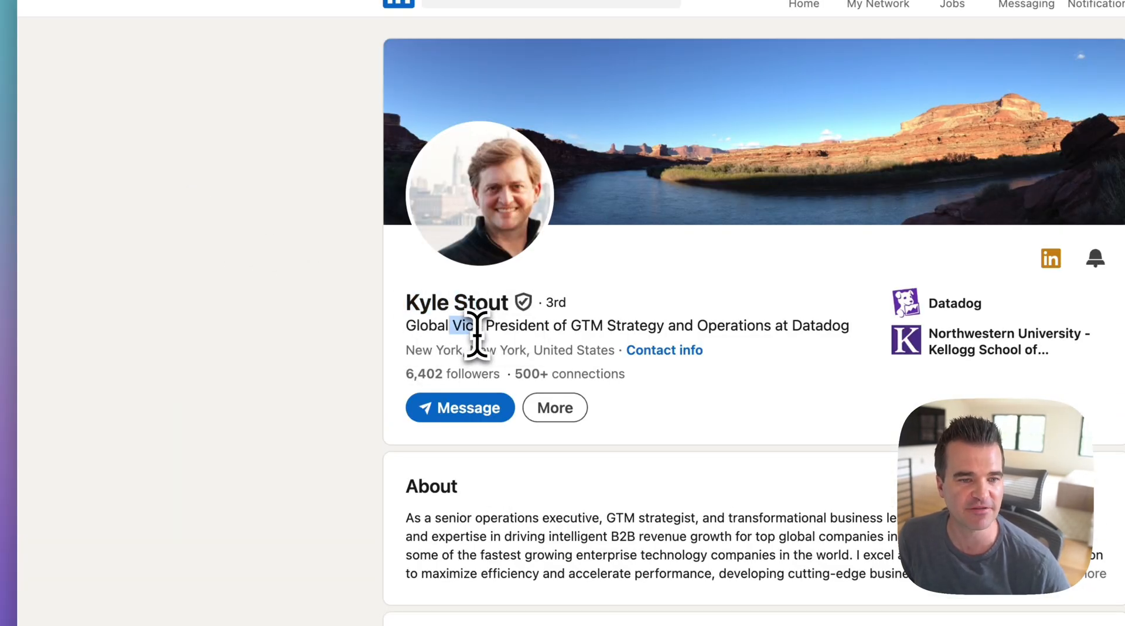
pyautogui.moveTo(569, 326); pyautogui.dragTo(718, 326)
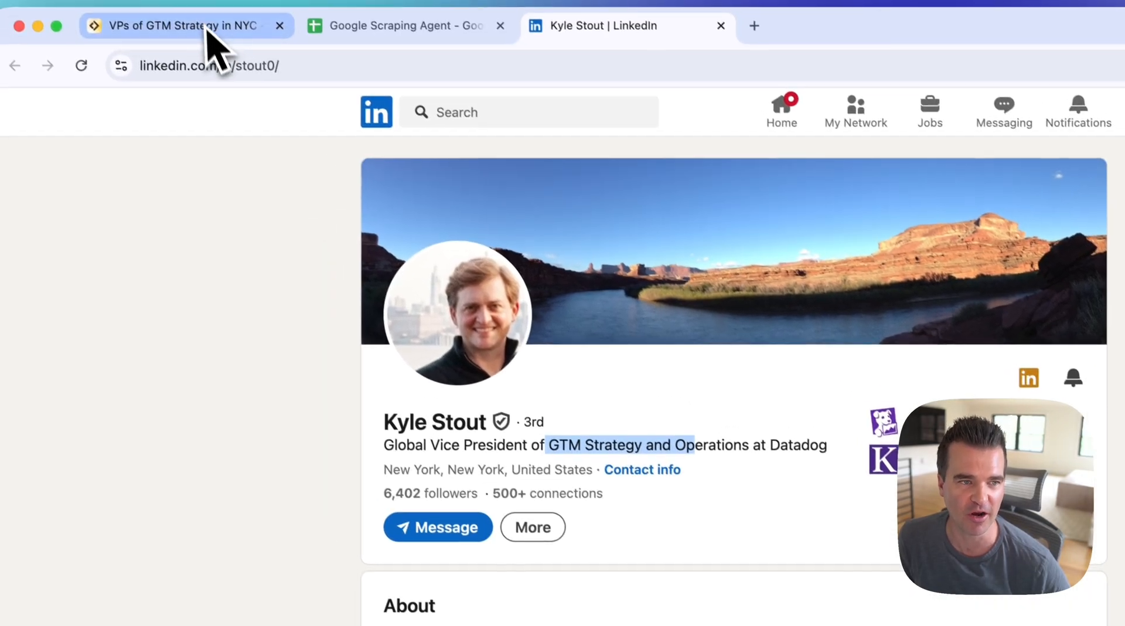
# Go back to Lindy and create a new Lindy from scratch
pyautogui.click(208, 27)
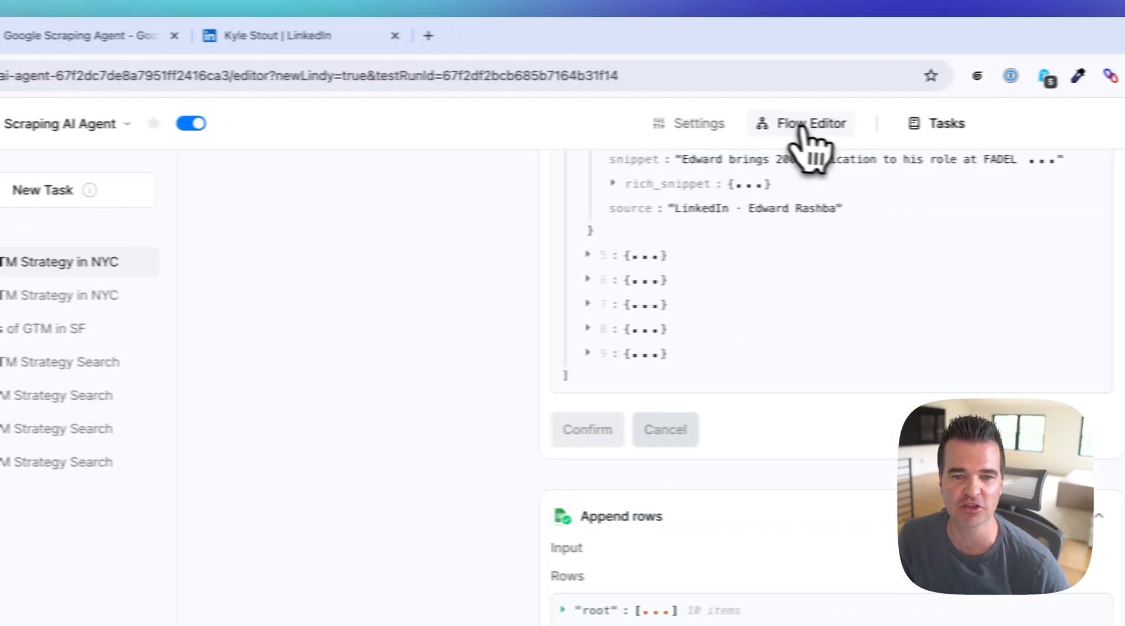
pyautogui.click(1076, 123)
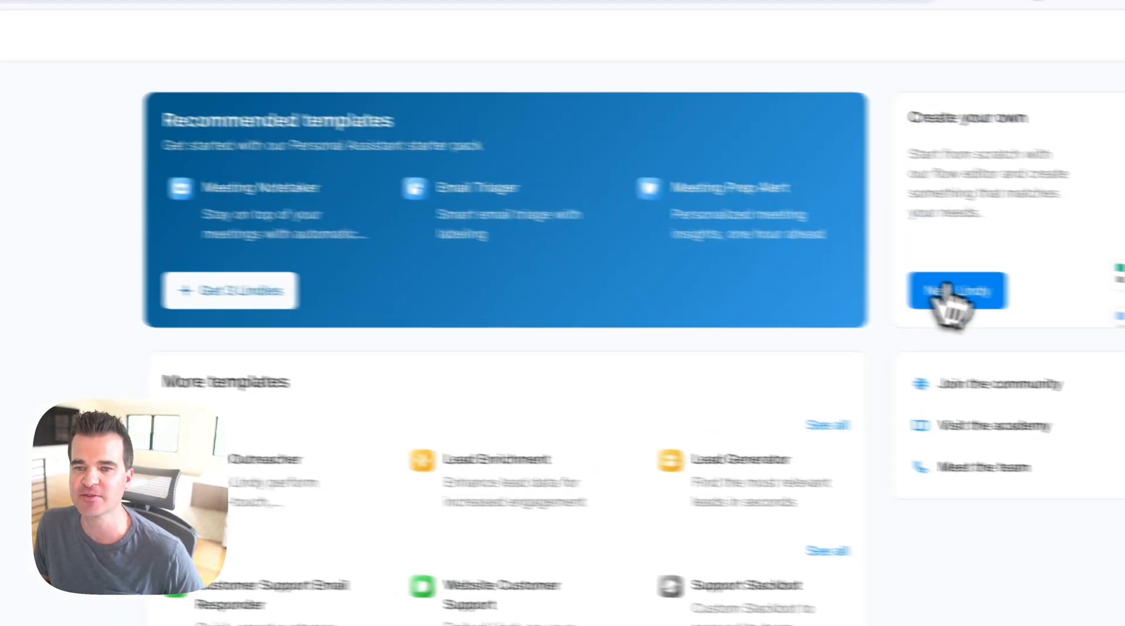
pyautogui.click(952, 291)
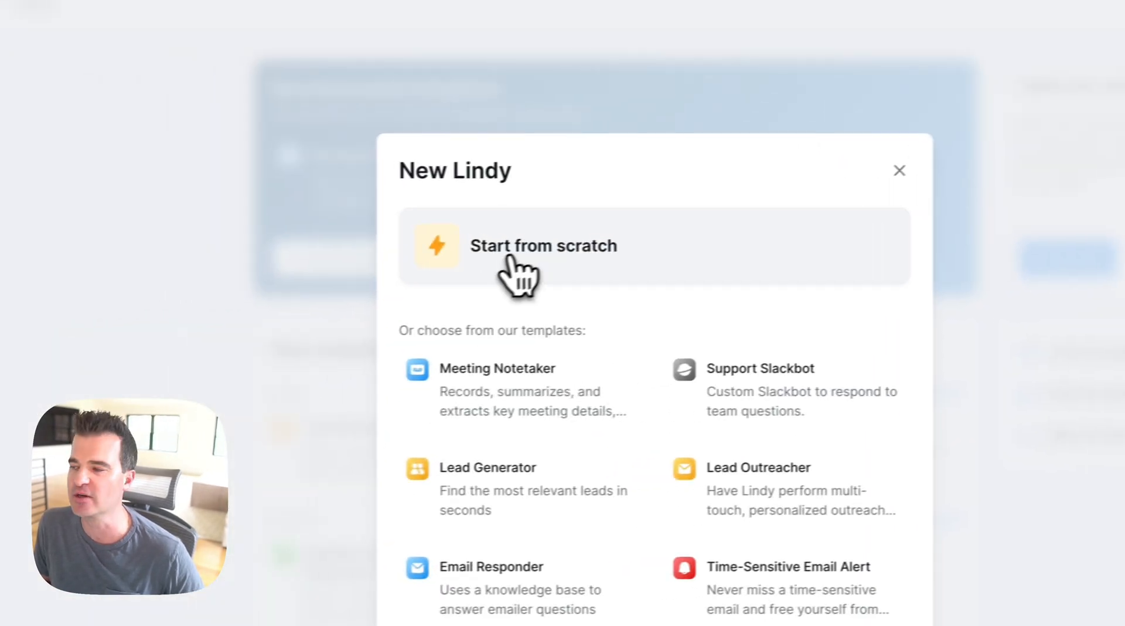
pyautogui.click(516, 246)
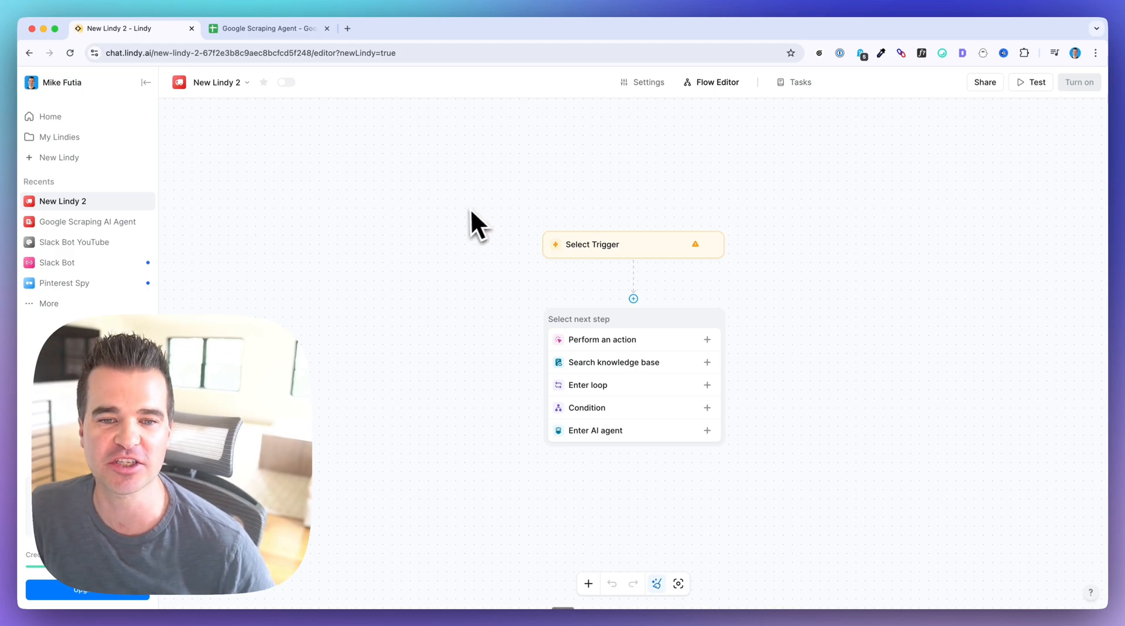
# Set the flow's trigger to Message Received from Chat with this Lindy
pyautogui.click(610, 249)
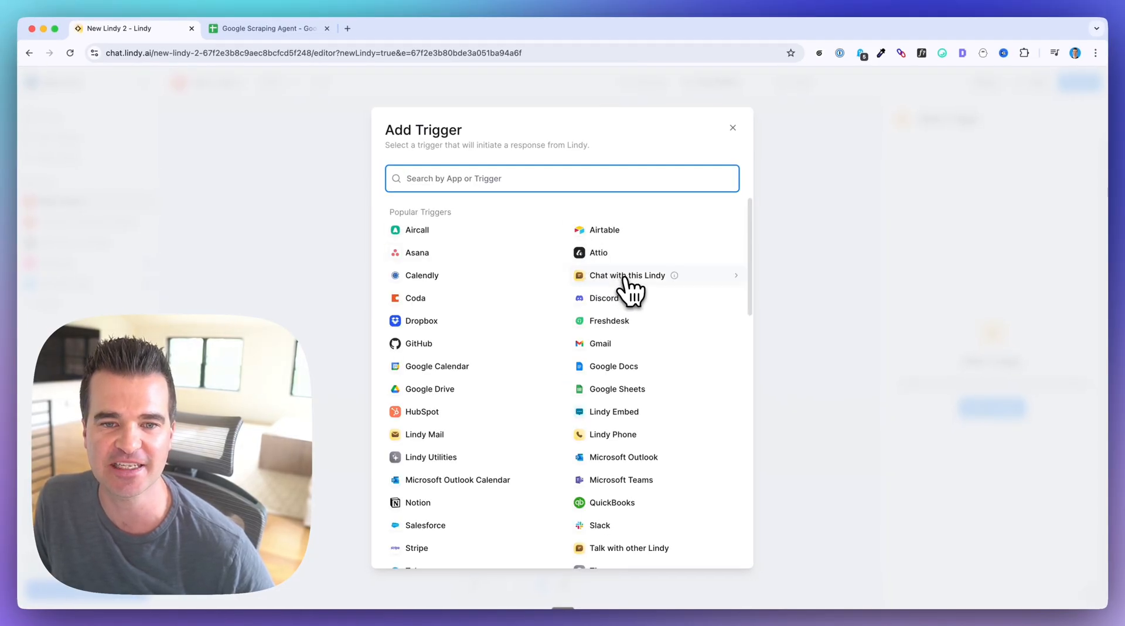
pyautogui.click(624, 279)
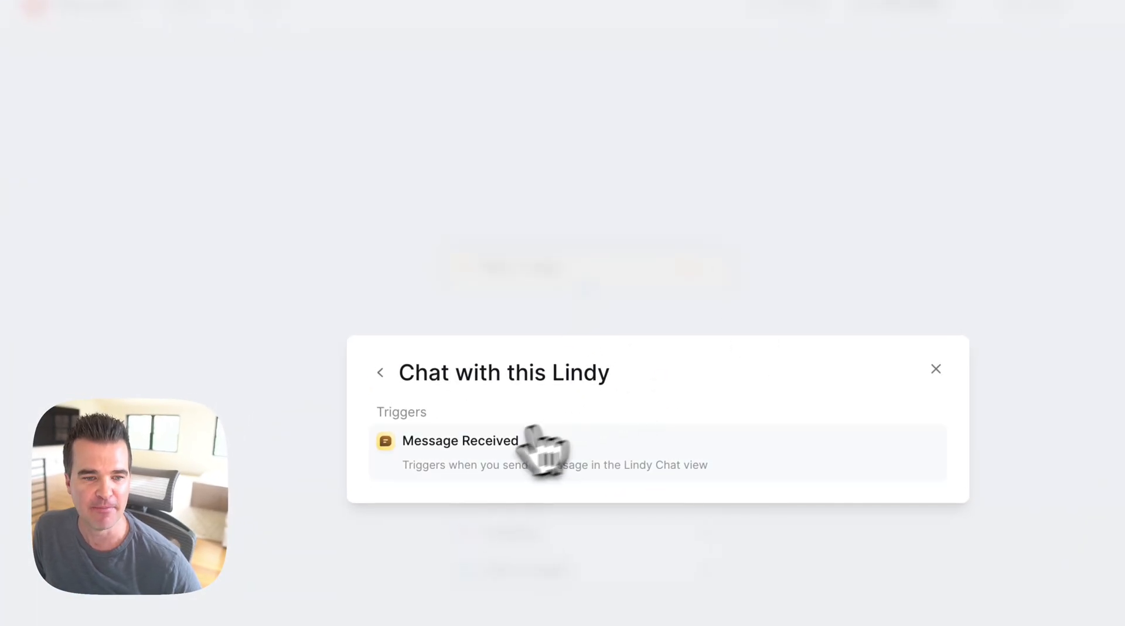
pyautogui.click(533, 436)
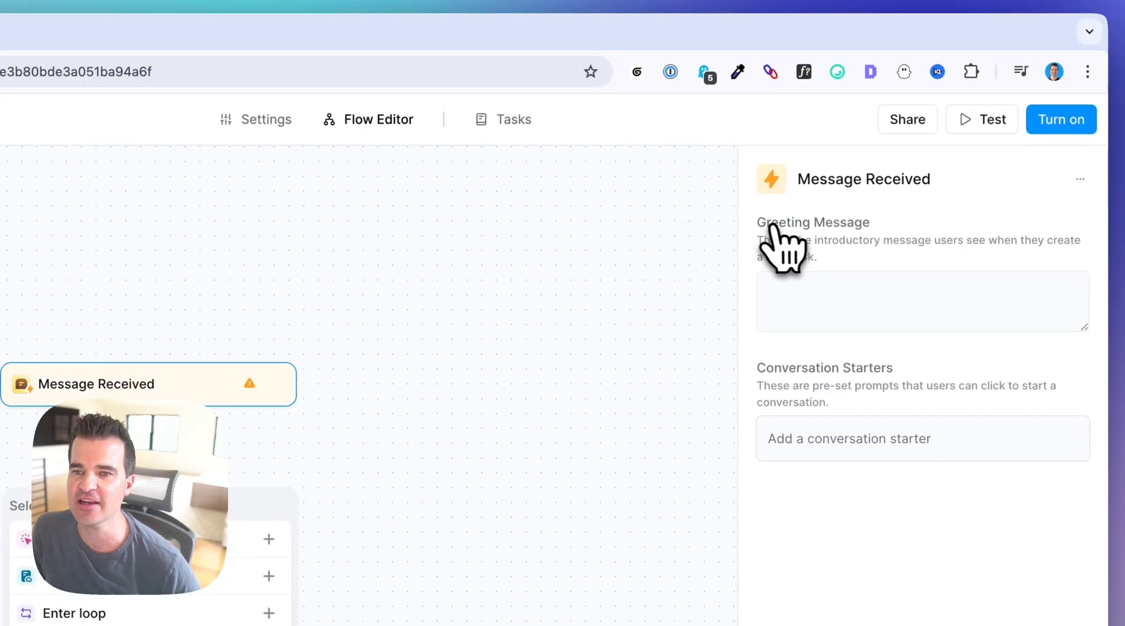
# Set the trigger's greeting message to "Please provide information about the candidates you are looking for"
pyautogui.click(824, 304)
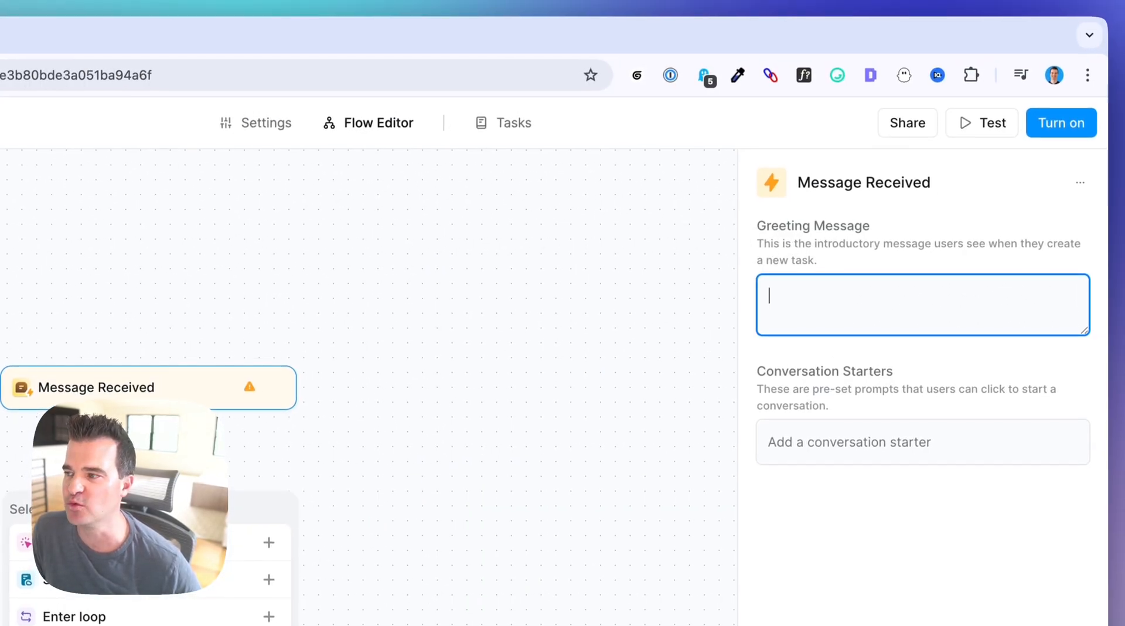
pyautogui.press('super+Tab')
pyautogui.click(897, 305)
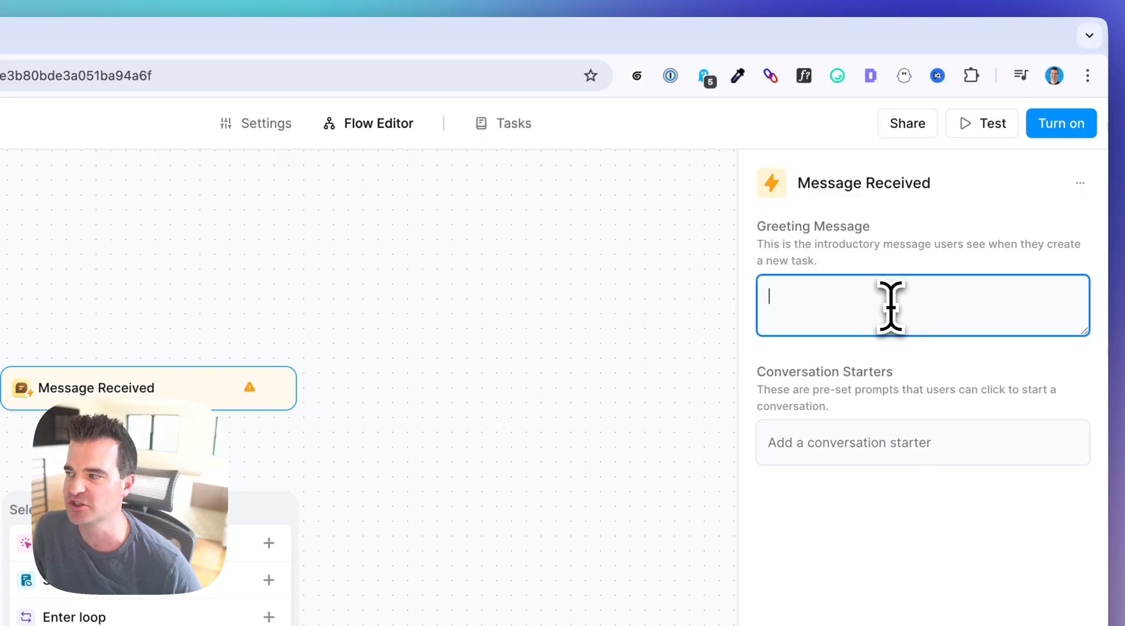
pyautogui.write('Please provide information about the candidates you are looking for')
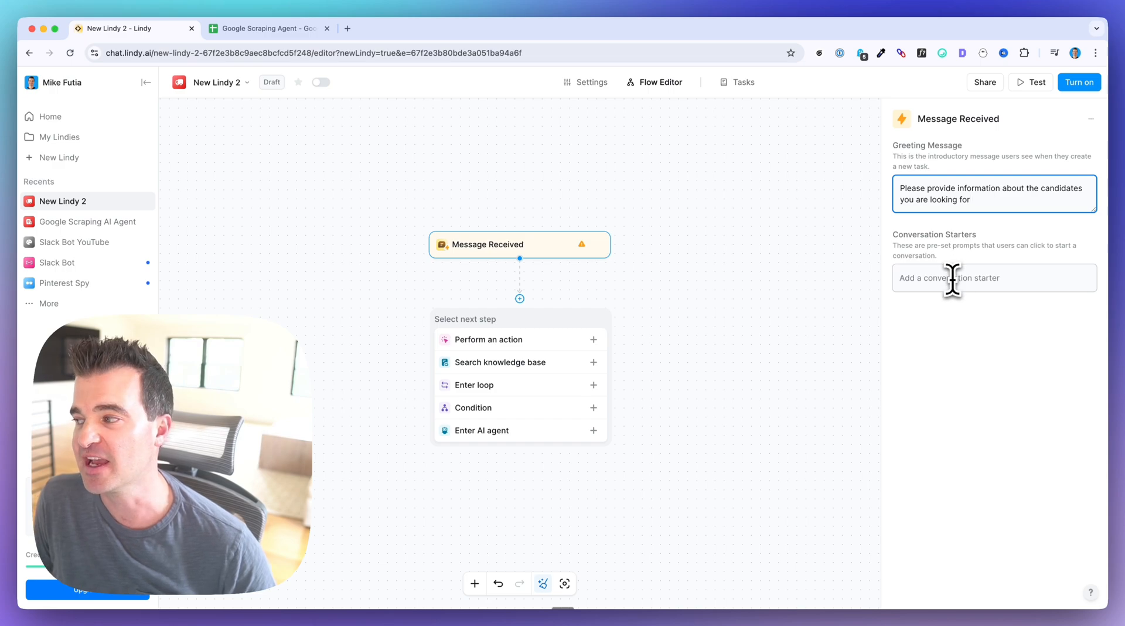
# Add the conversation starter "Get VPs of Sales in SaaS based in New York" to the trigger
pyautogui.click(953, 280)
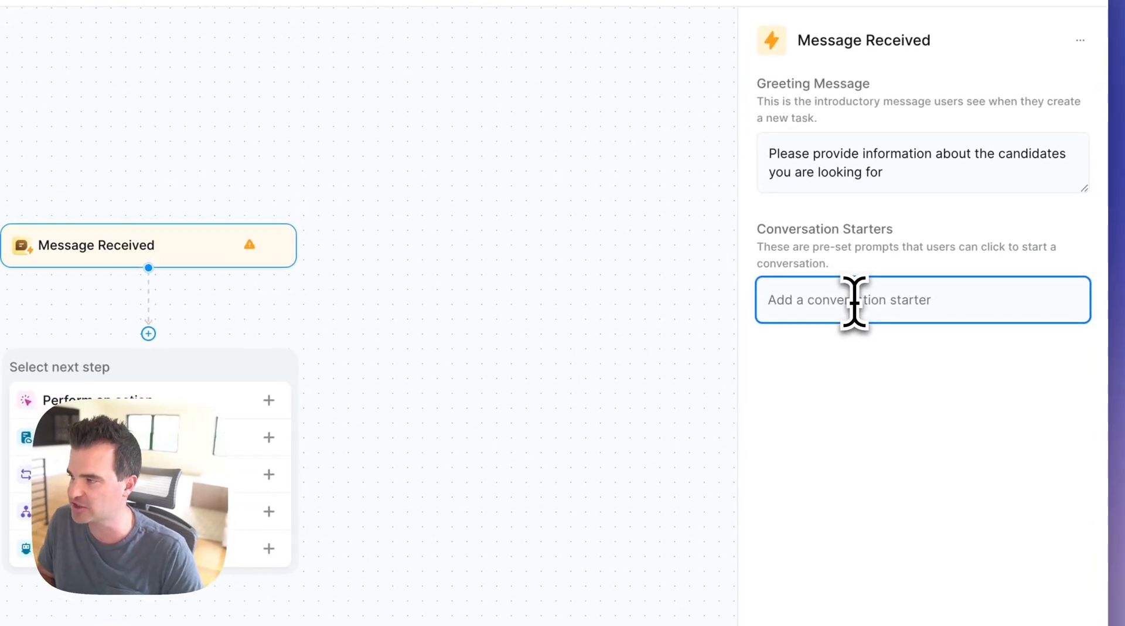
pyautogui.write('Get VP')
pyautogui.write('s of Sales in SaaS')
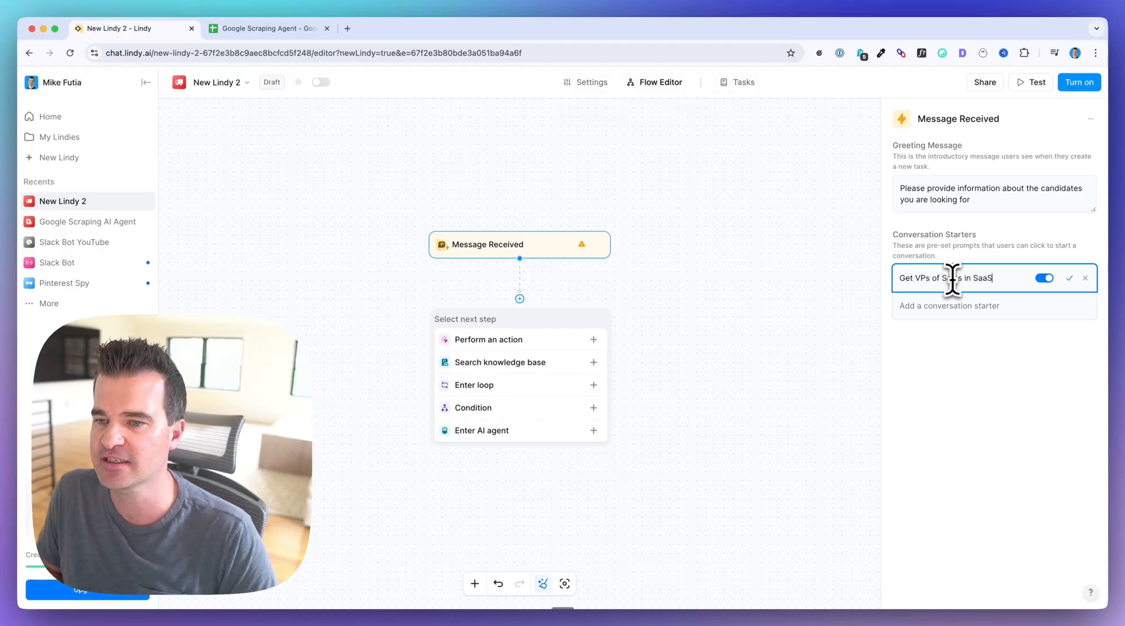
pyautogui.write('d in New York')
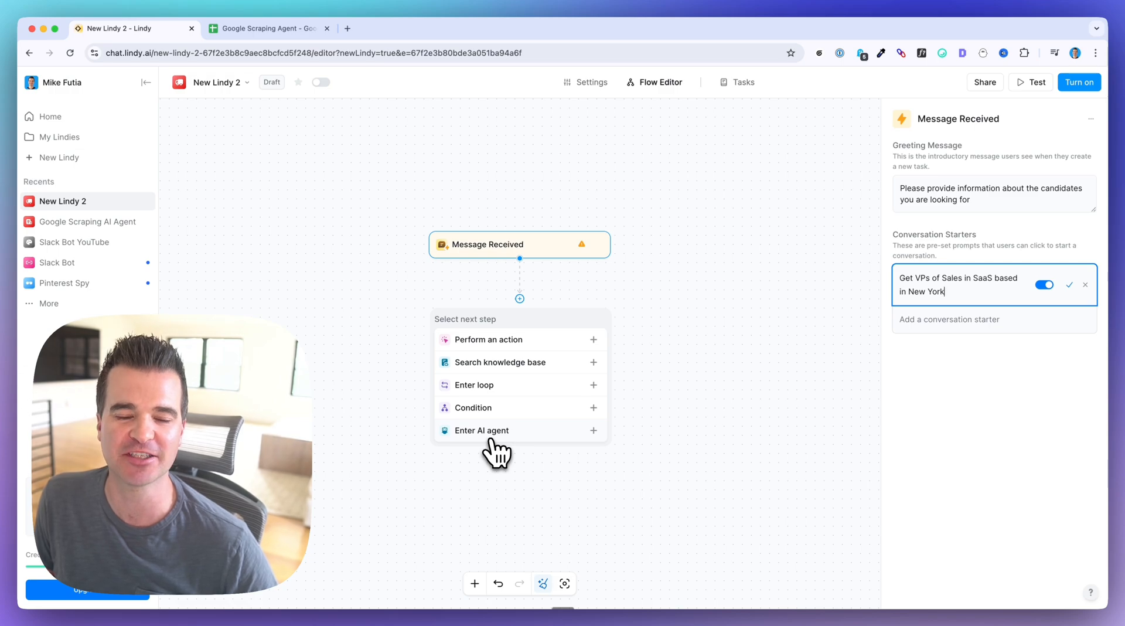
# Add an AI agent after the trigger, prompting it to identify and state the requested Job Title, Industry and Location, and identify any mentioned company
pyautogui.click(491, 438)
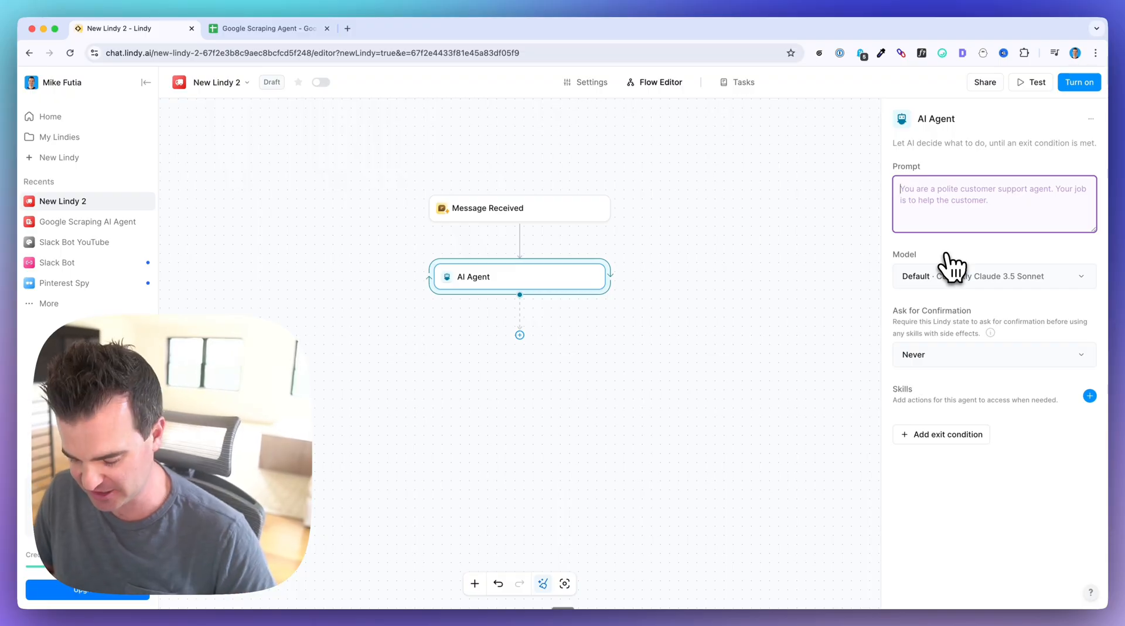
pyautogui.write("Based on the user's request, identify the key criteria for finding professional profiles: Job Title, Industry, and Location. If a company is mentioned, identify that too.  Clearly state the identified Job Title, Industry, and Location.")
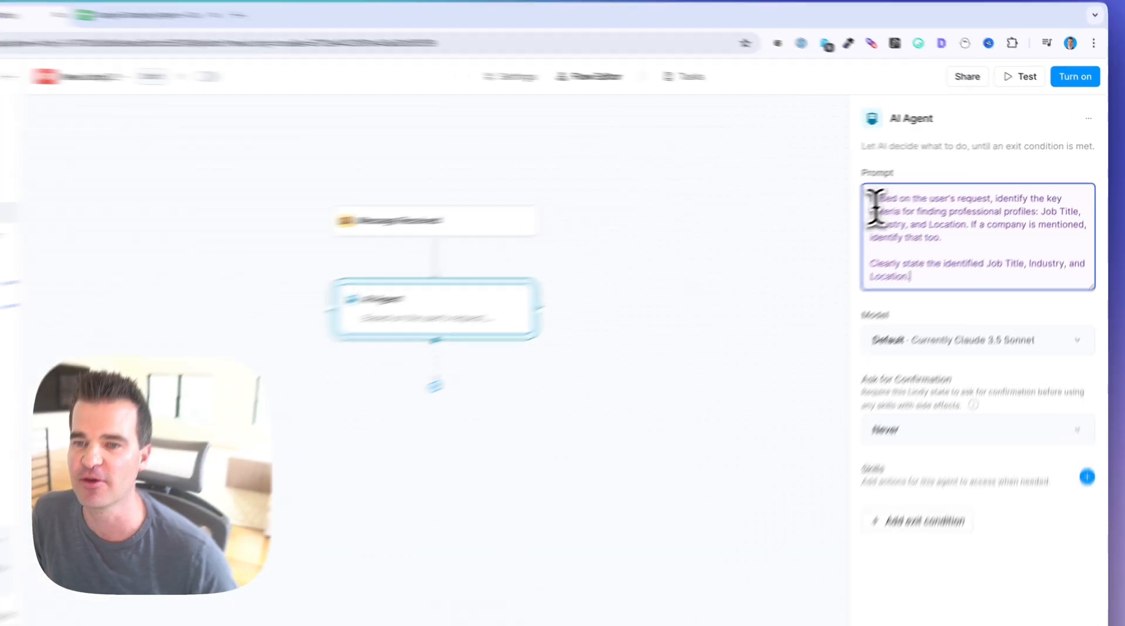
# Insert "LinkedIn" before "profiles" in the AI agent's prompt so it asks for professional LinkedIn profiles
pyautogui.moveTo(900, 189); pyautogui.dragTo(995, 256)
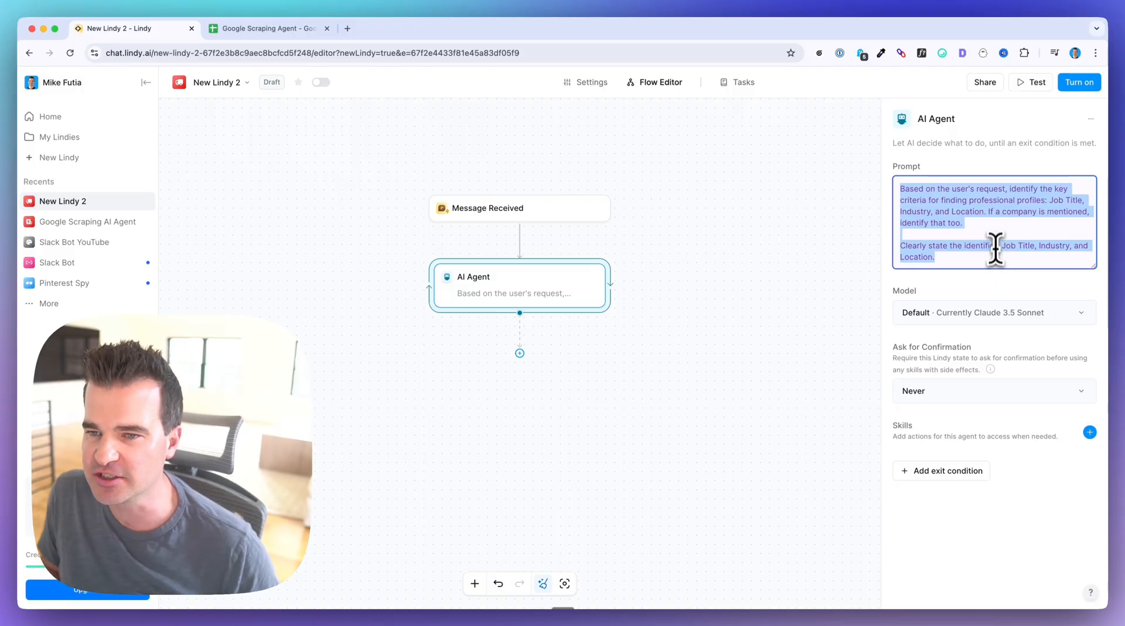
pyautogui.click(1027, 201)
pyautogui.write('LinkedIn')
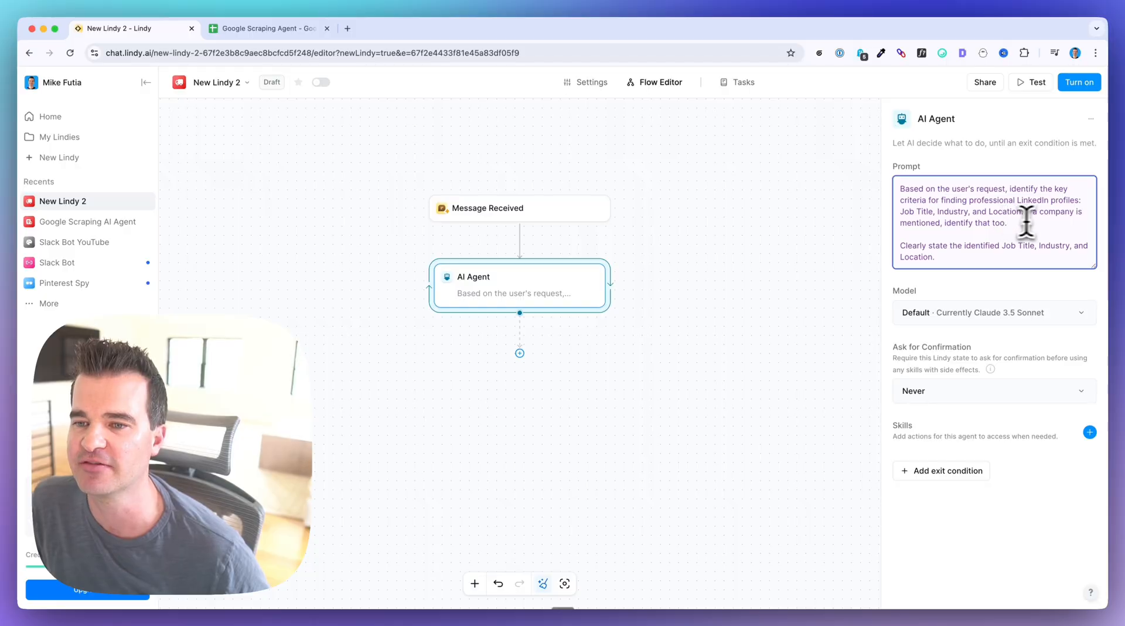
pyautogui.tripleClick(937, 246)
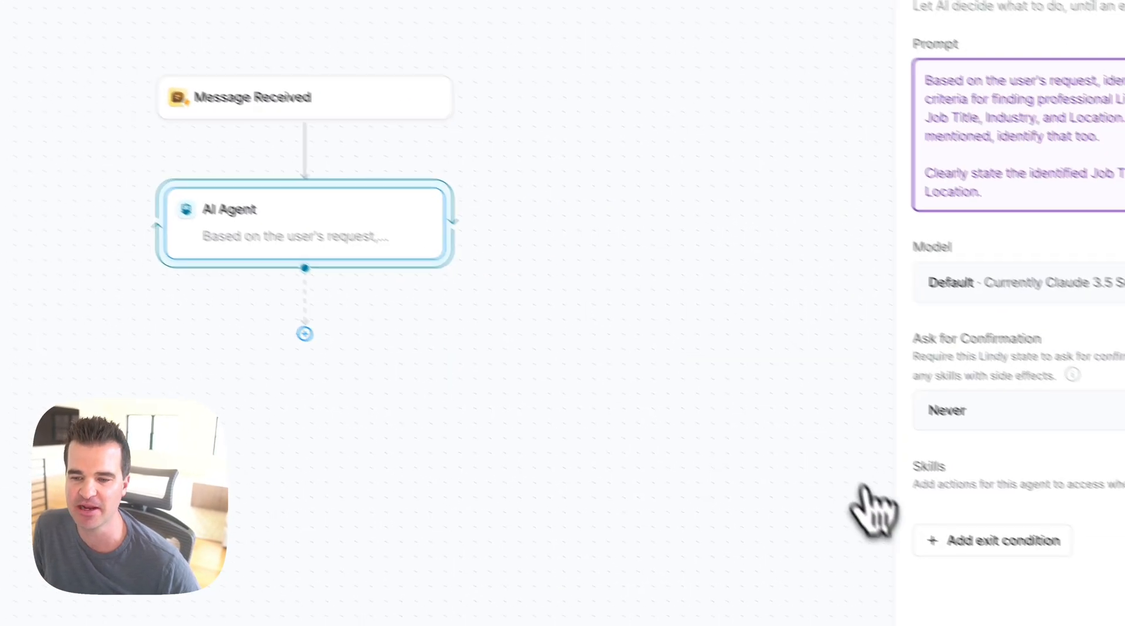
# Add an exit condition to the AI agent reading "you have processed the user's request; do not ask for confirmation to continue"
pyautogui.click(967, 547)
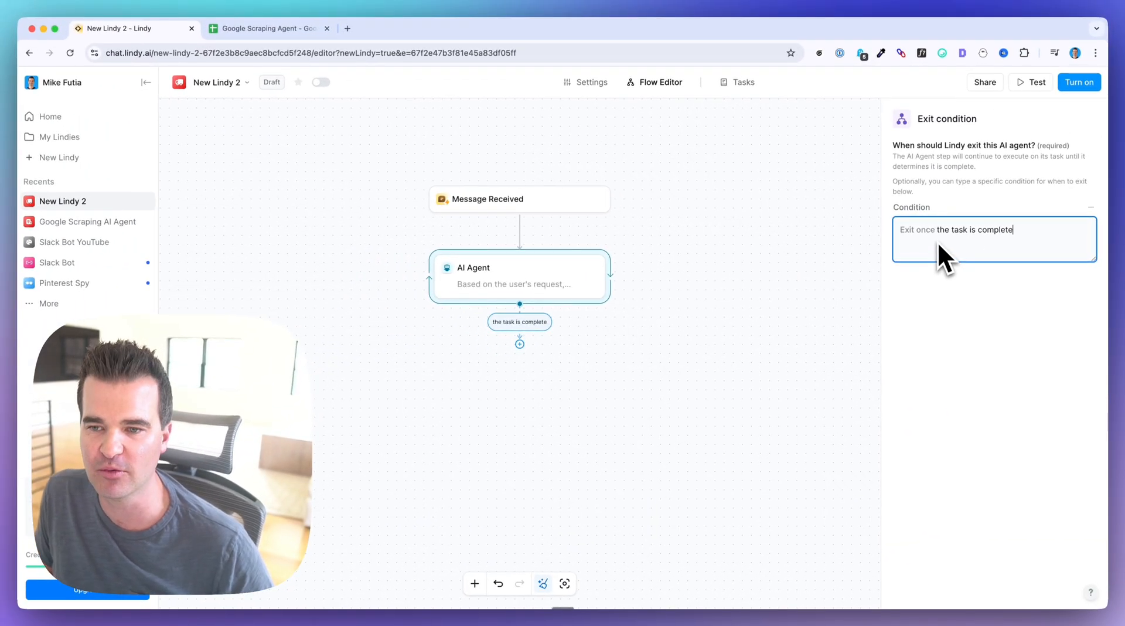
pyautogui.moveTo(936, 230); pyautogui.dragTo(1041, 232)
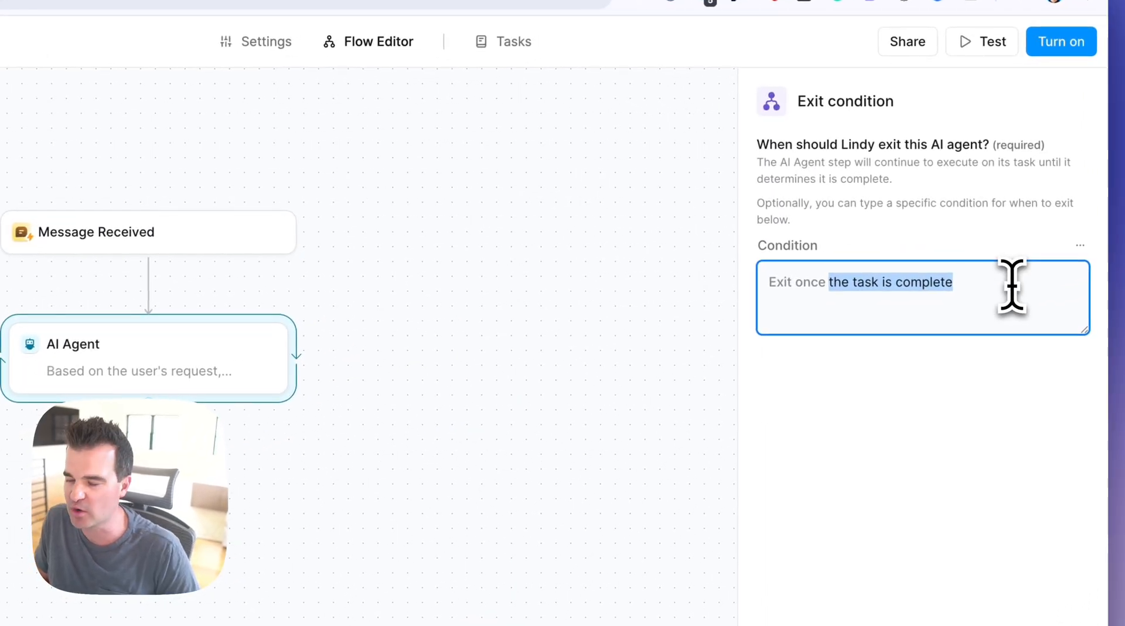
pyautogui.write("you have processed the user's request; do not")
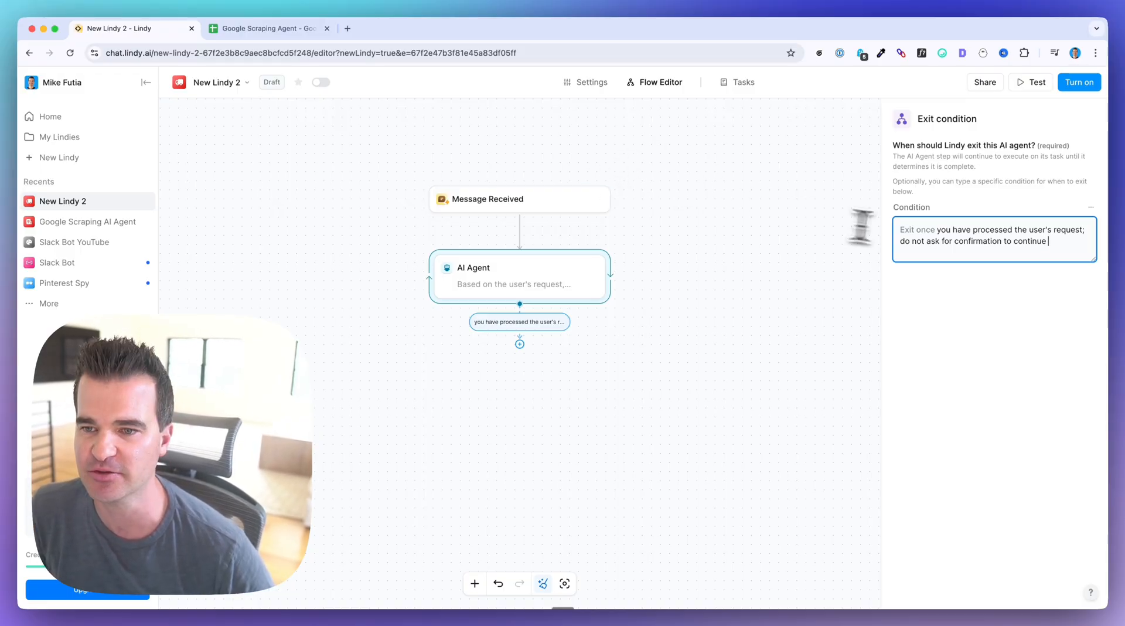
# Rename the agent "Google Agent YouTube" and turn it on
pyautogui.click(219, 83)
pyautogui.click(205, 104)
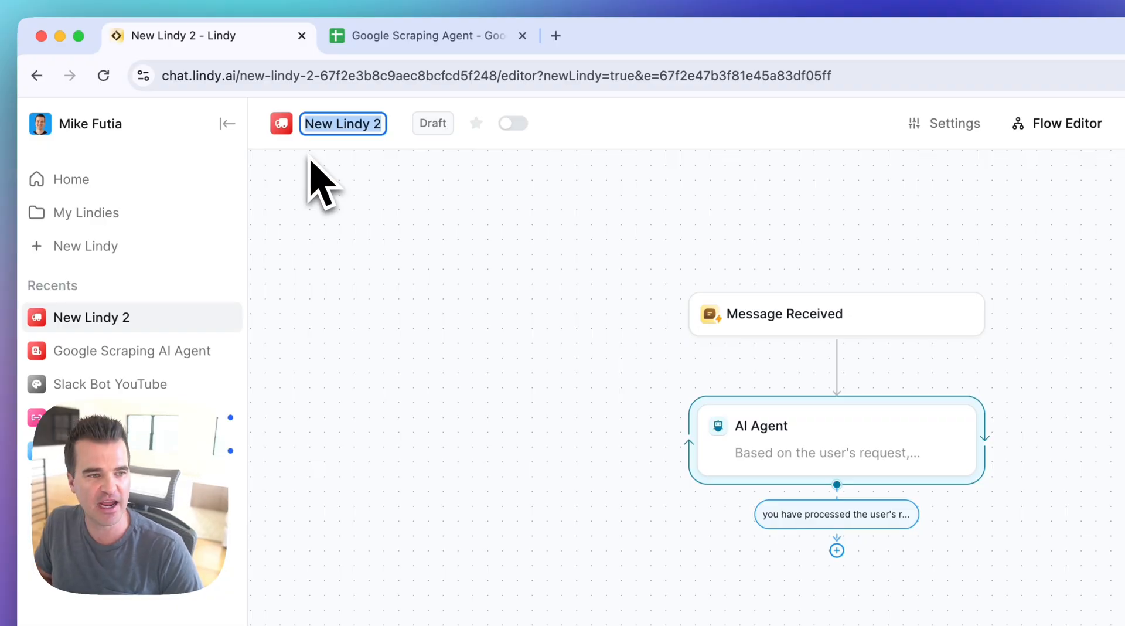
pyautogui.write('Google Agent You')
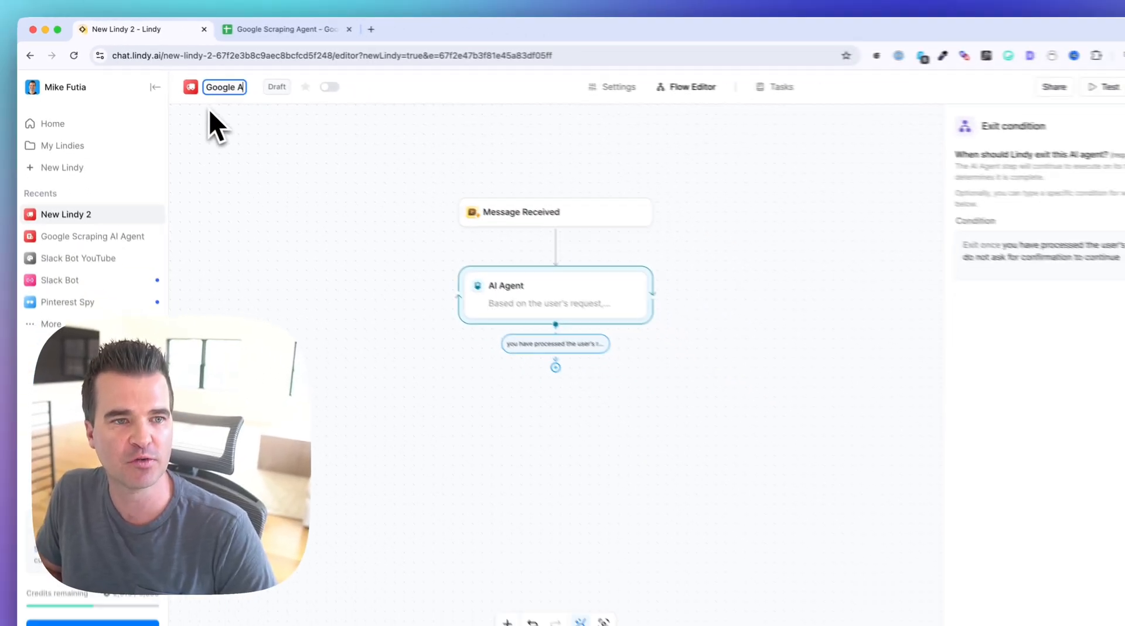
pyautogui.write('Tube')
pyautogui.press('Return')
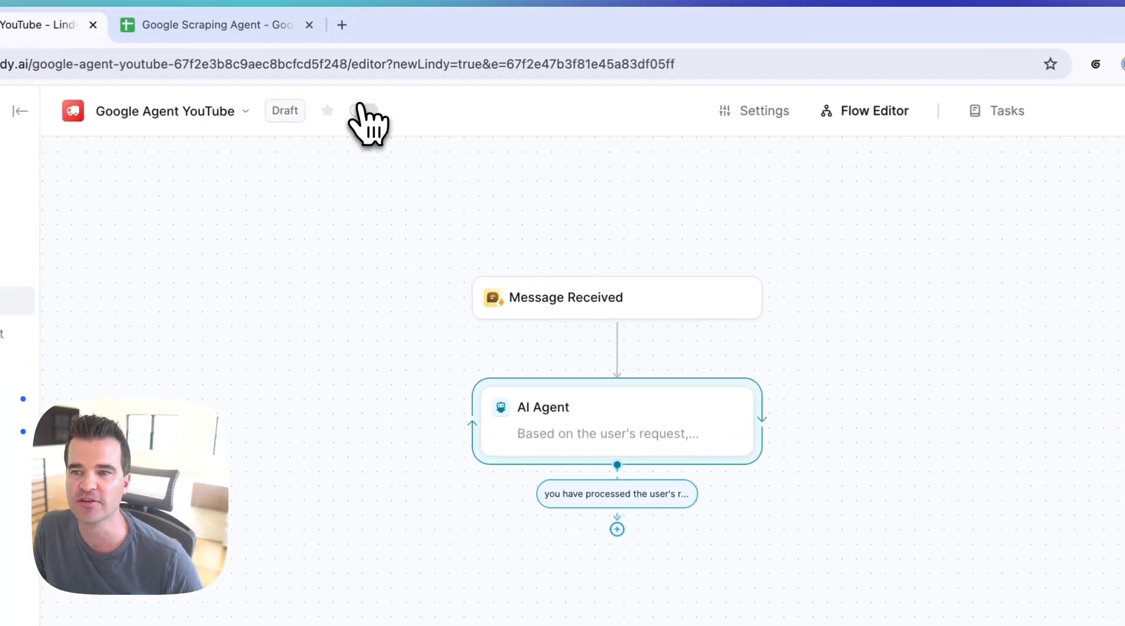
pyautogui.click(363, 110)
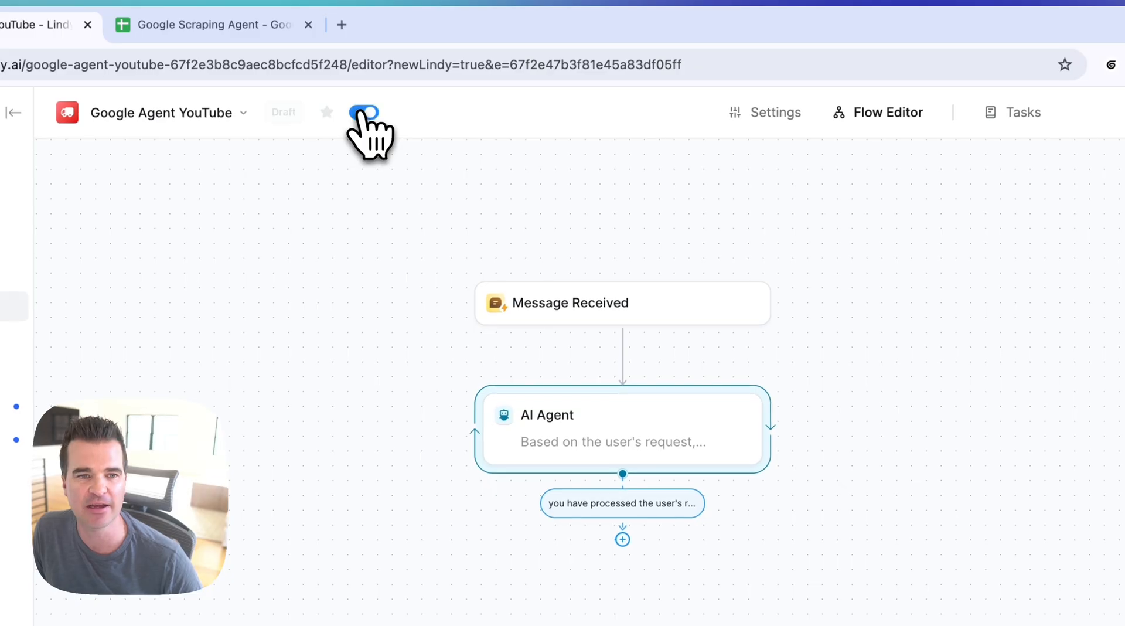
# Examine the trigger settings, the AI agent's settings and the actions available as skills for the agent
pyautogui.click(609, 287)
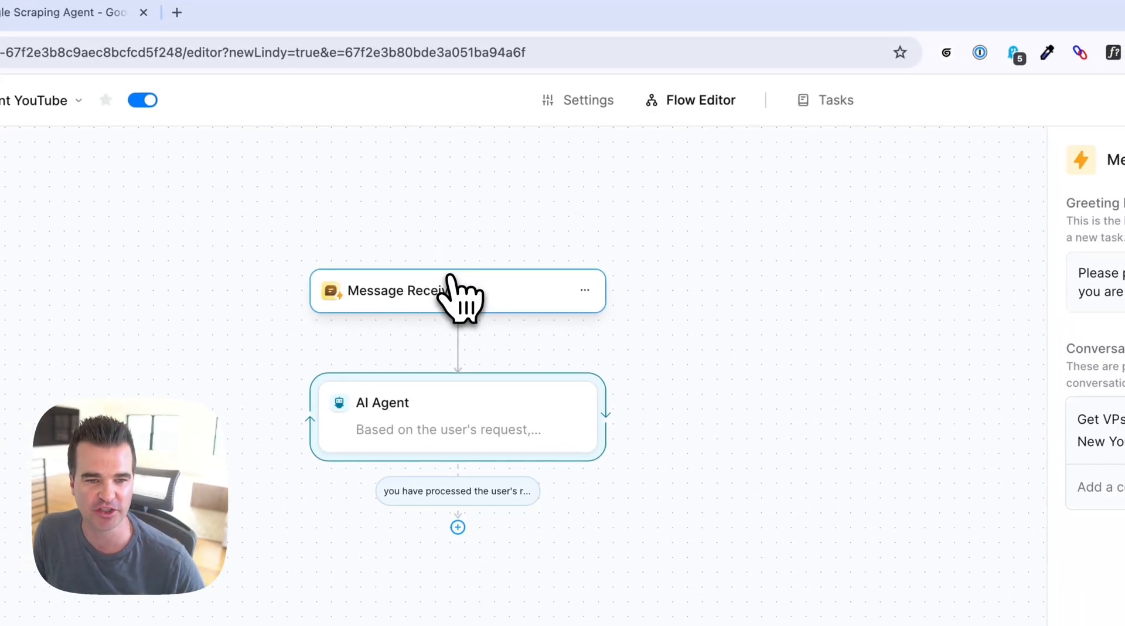
pyautogui.click(435, 422)
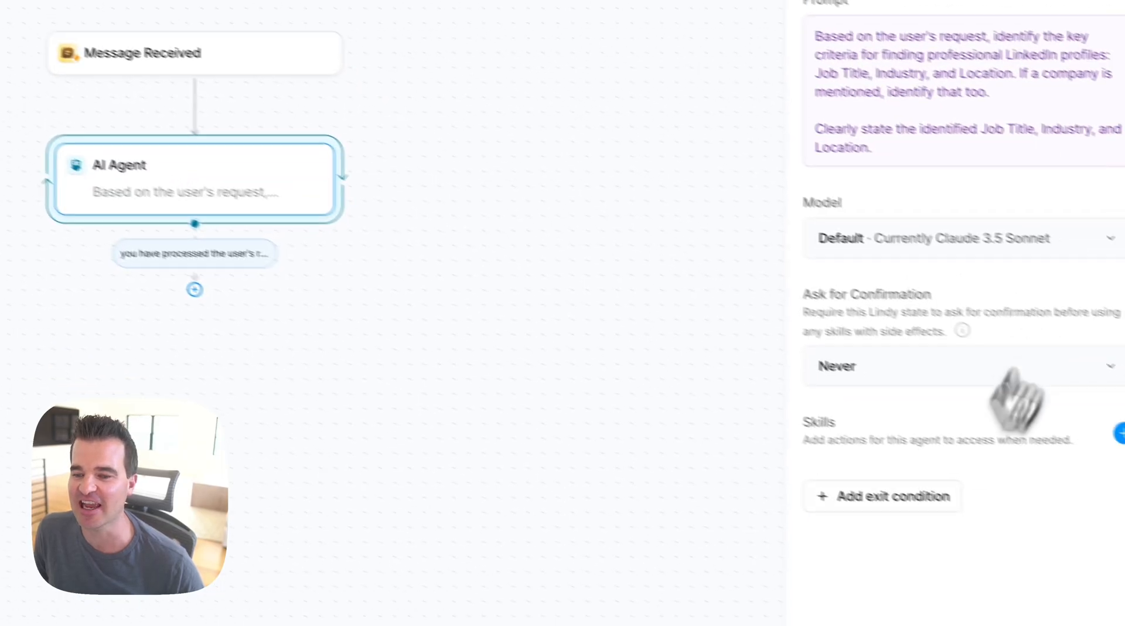
pyautogui.click(1119, 433)
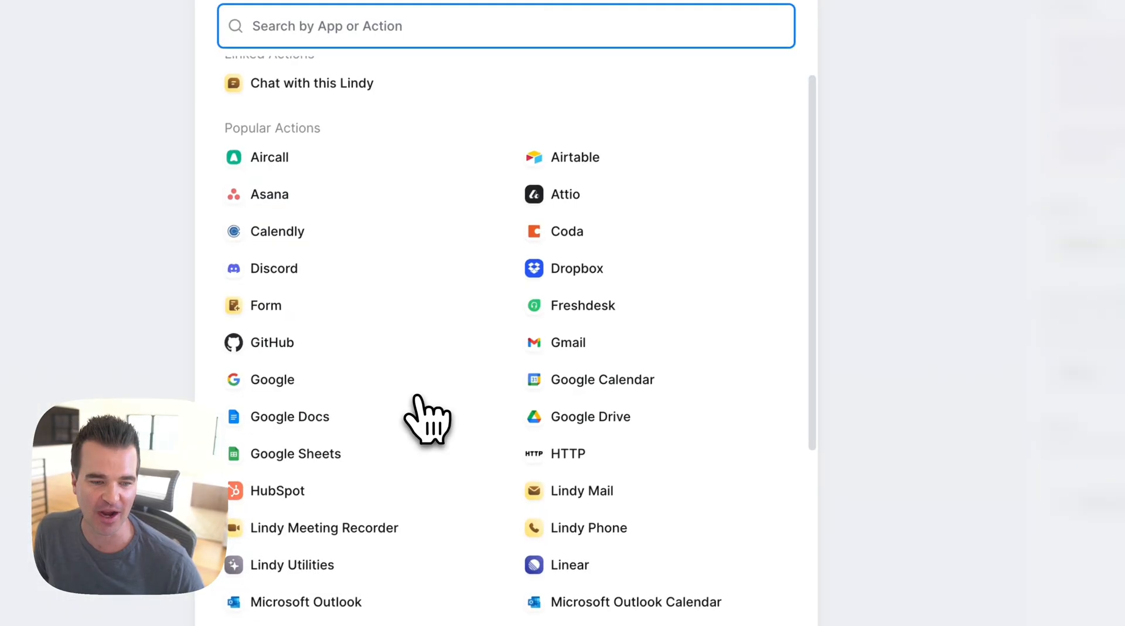
pyautogui.scroll(1, 417, 399)
pyautogui.scroll(-2, 287, 339)
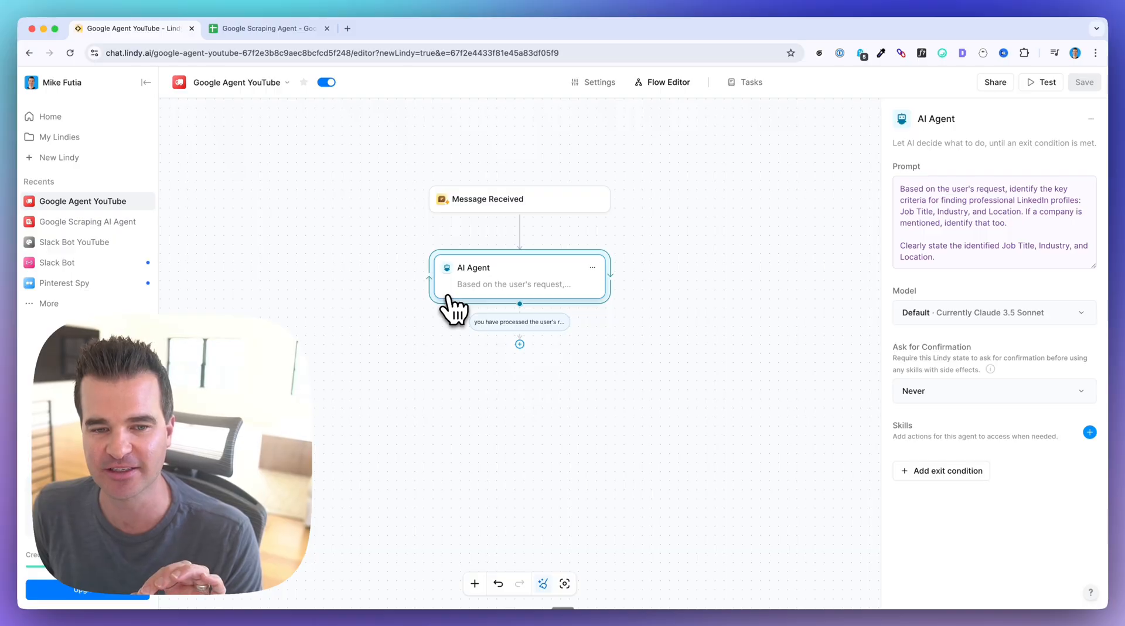
# Add a Google Search action after the AI agent's exit condition
pyautogui.click(519, 344)
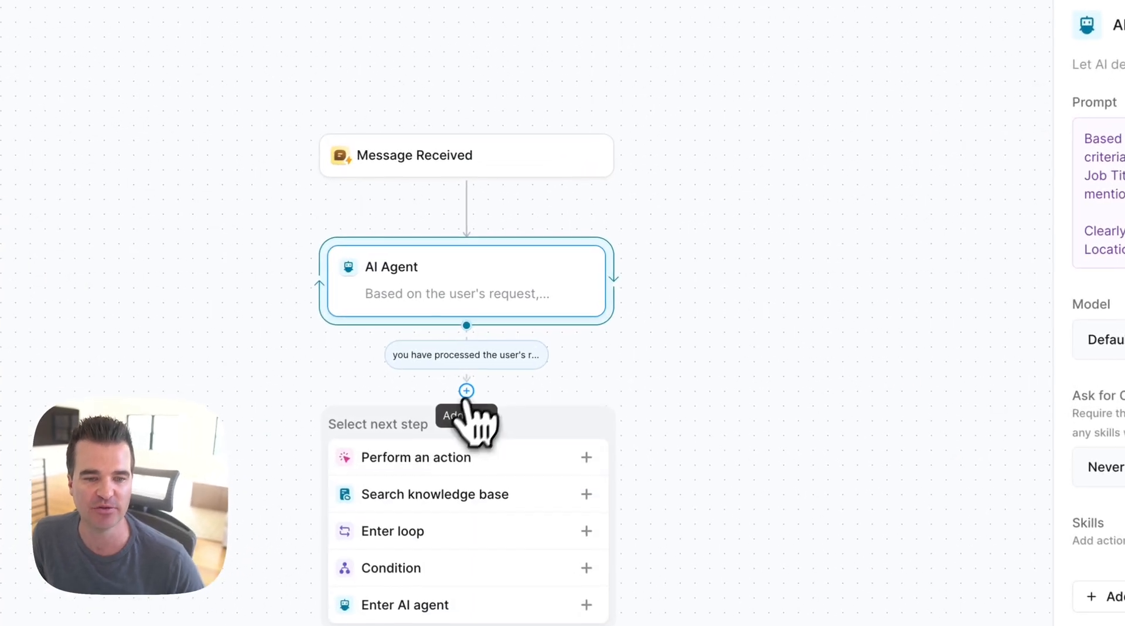
pyautogui.click(418, 458)
pyautogui.scroll(-2, 427, 477)
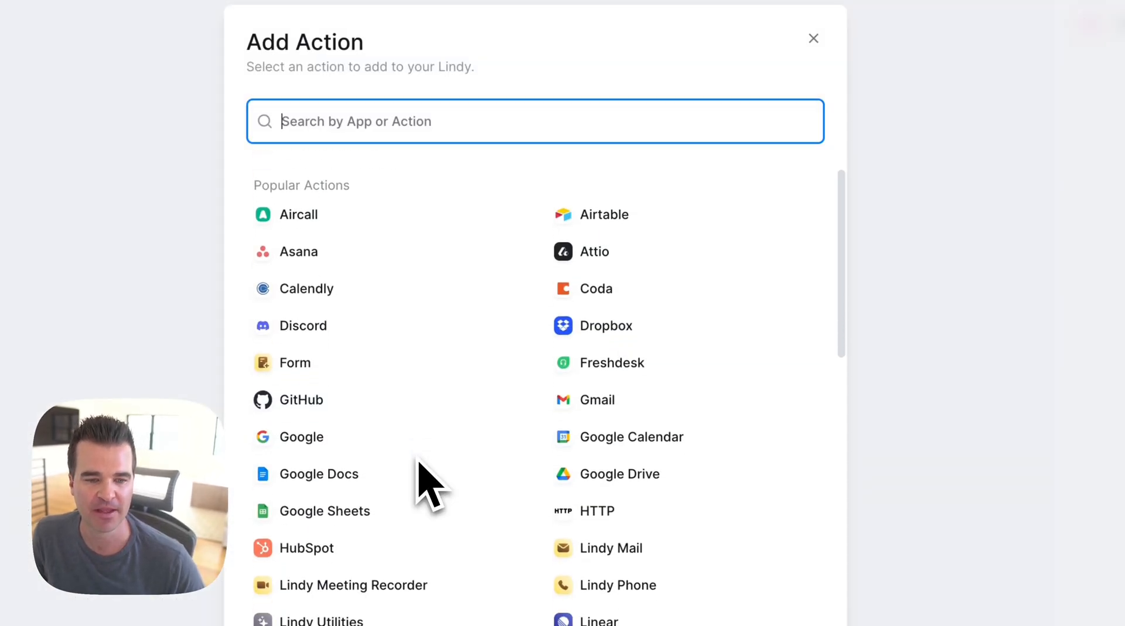
pyautogui.click(325, 430)
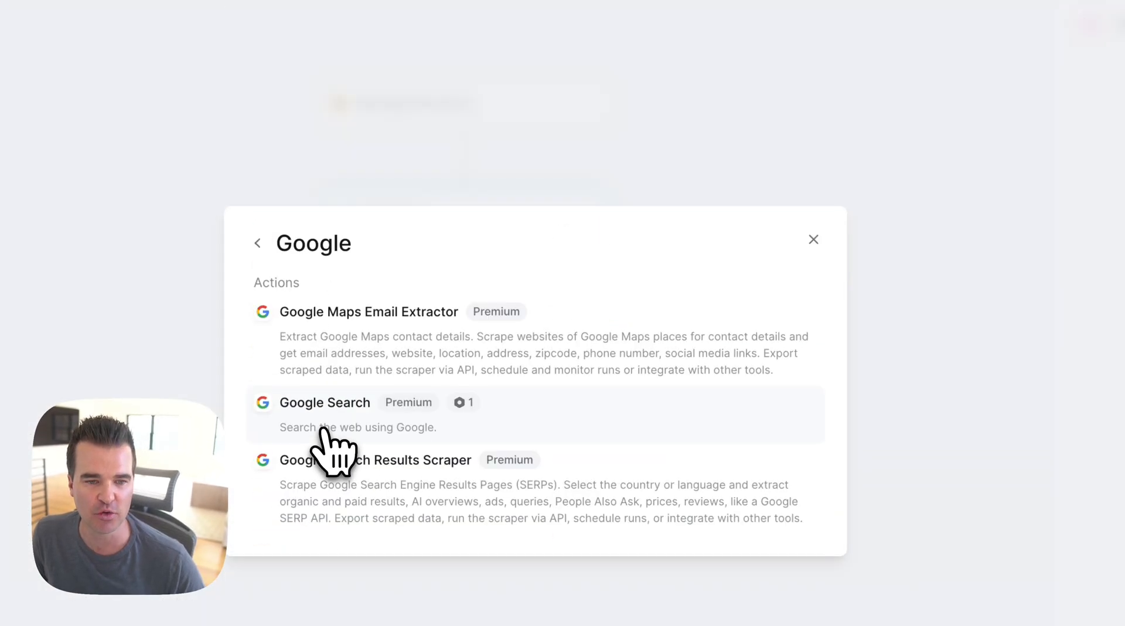
pyautogui.click(319, 412)
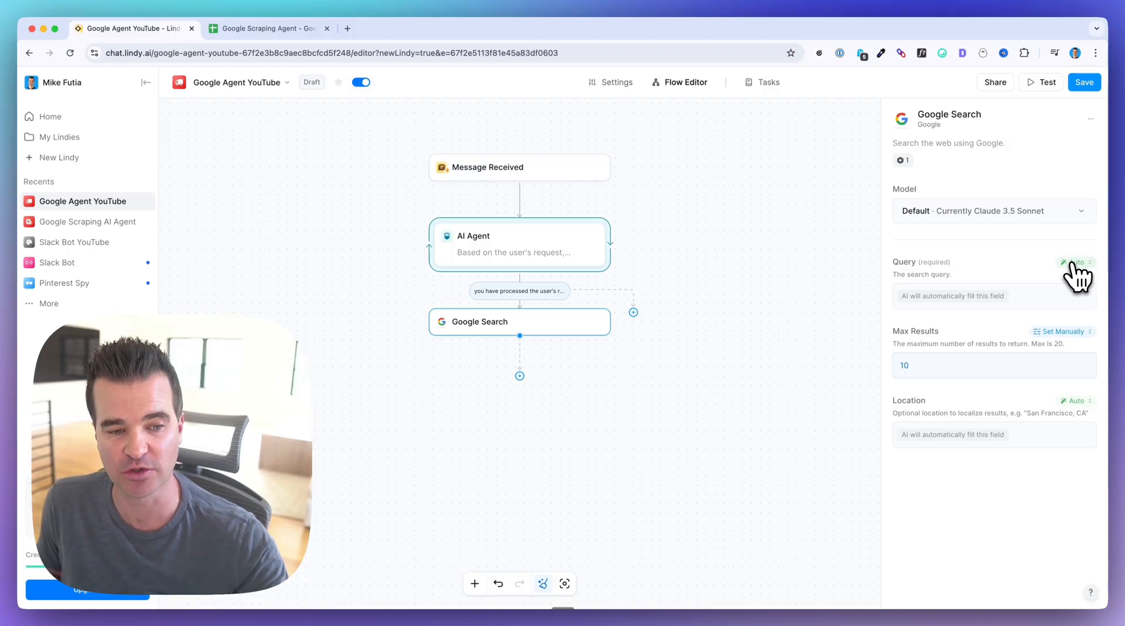
# Set Query to Prompt AI, requesting LinkedIn profiles (site:linkedin.com/in/) by the identified Job Title, Industry and Location, with an example search and no quotes
pyautogui.click(1074, 263)
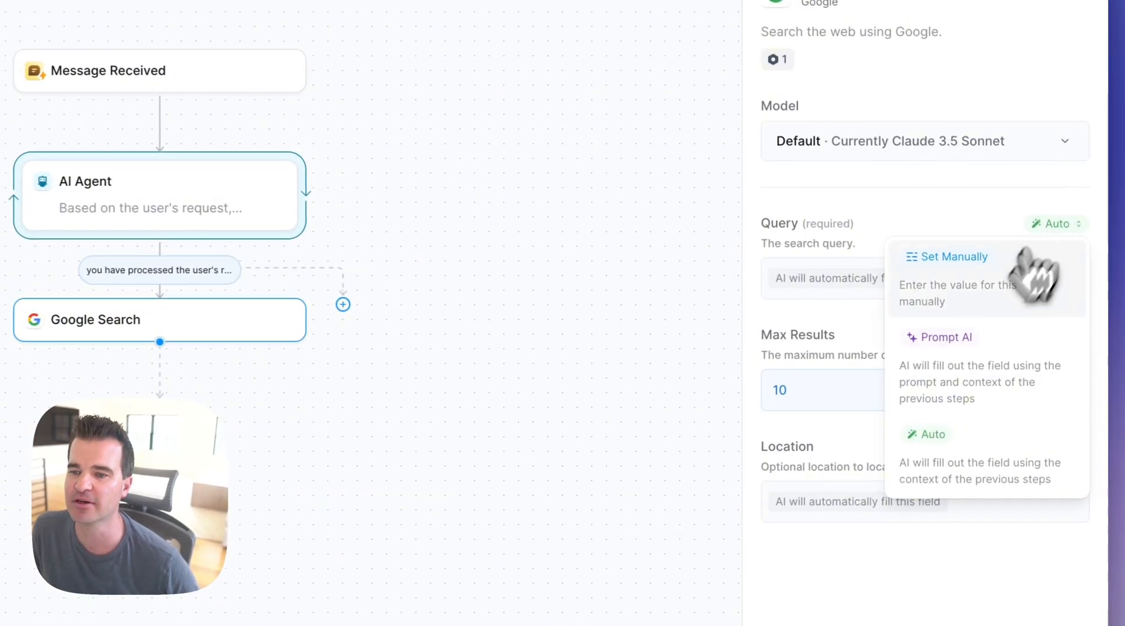
pyautogui.click(952, 352)
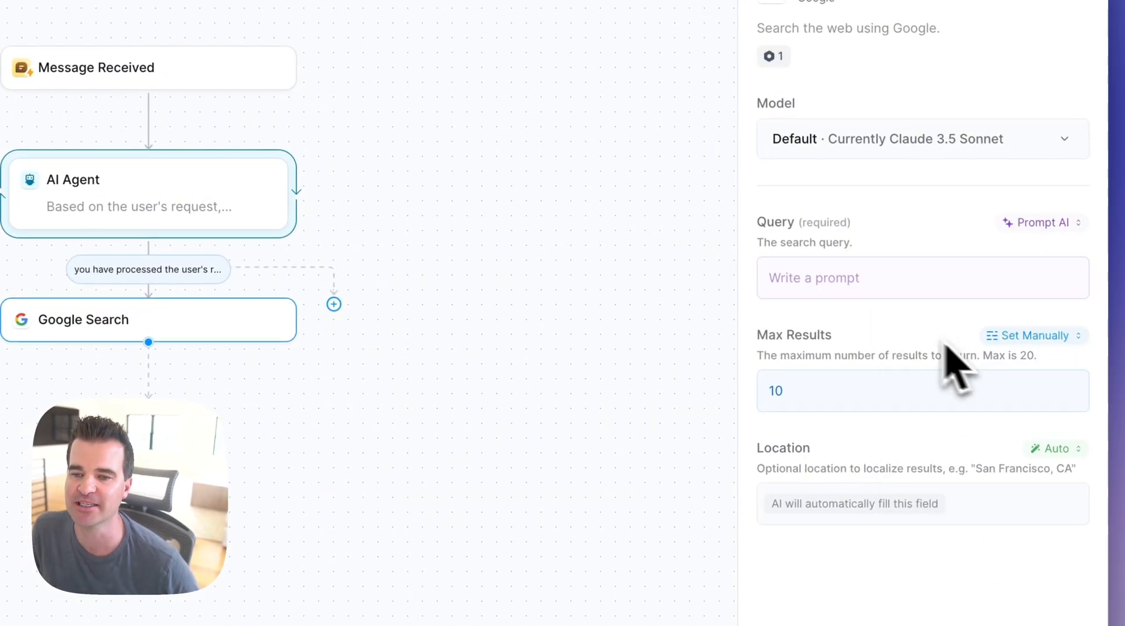
pyautogui.click(792, 280)
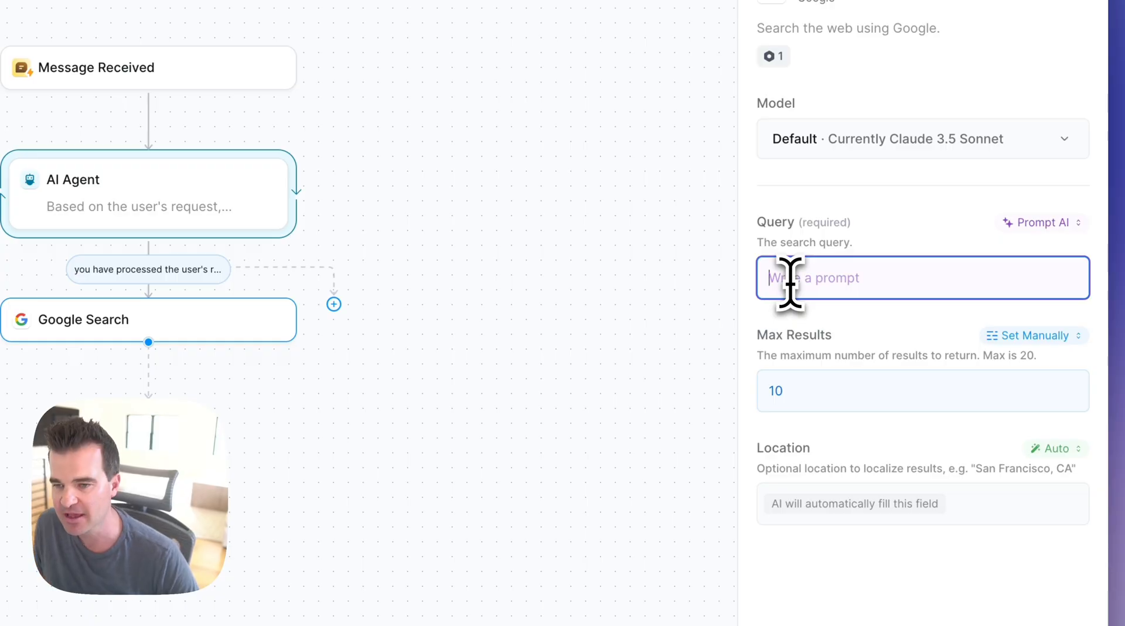
pyautogui.write('Search Google for LinkedIn profiles (site:linkedin.com/in/) using the Job Title, Industry, and Location identified in the previous step.  example:  site:linkedin.com/in/ vp of gtm, software, san francisco  do not use any quotes in your google search')
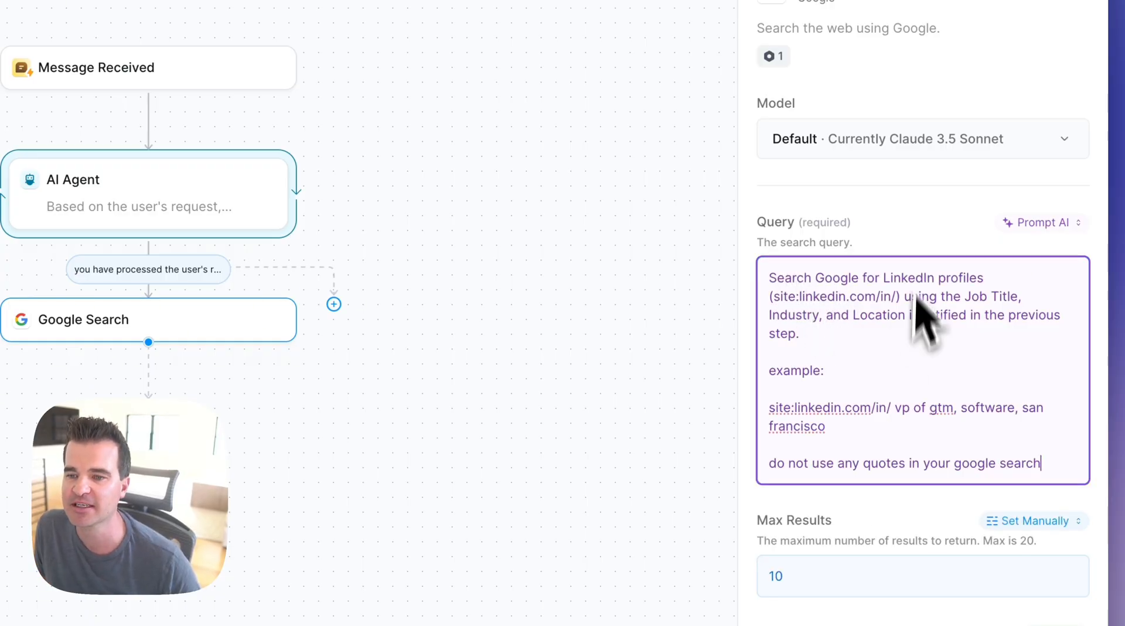
# Examine the query prompt's search instruction, its example search and the rule against using quotes
pyautogui.moveTo(762, 279); pyautogui.dragTo(997, 276)
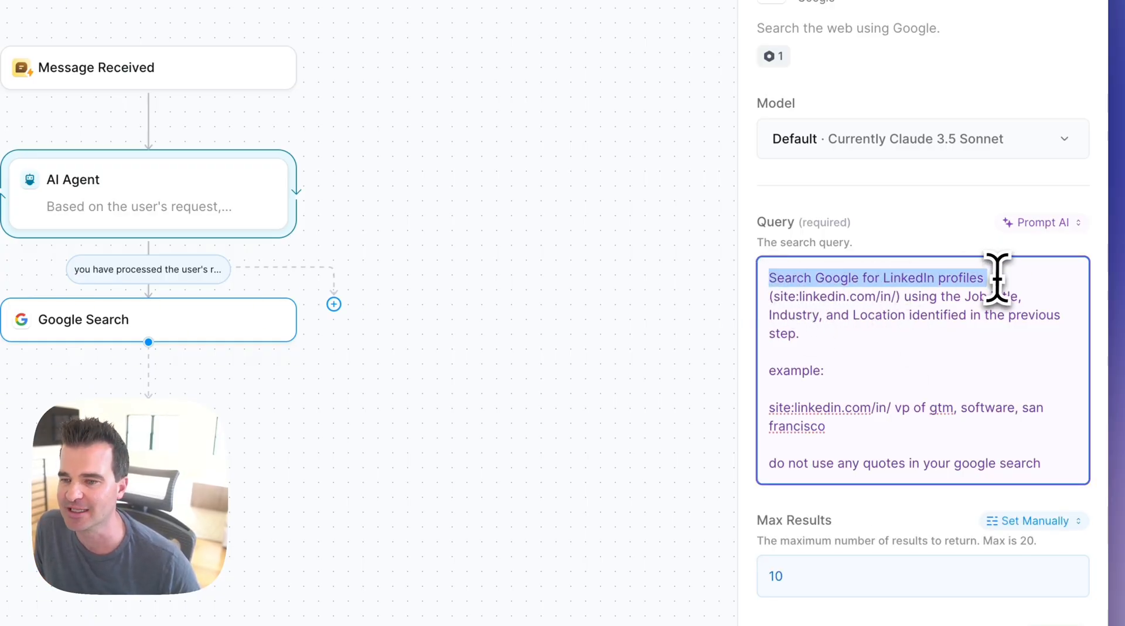
pyautogui.moveTo(905, 297); pyautogui.dragTo(1022, 296)
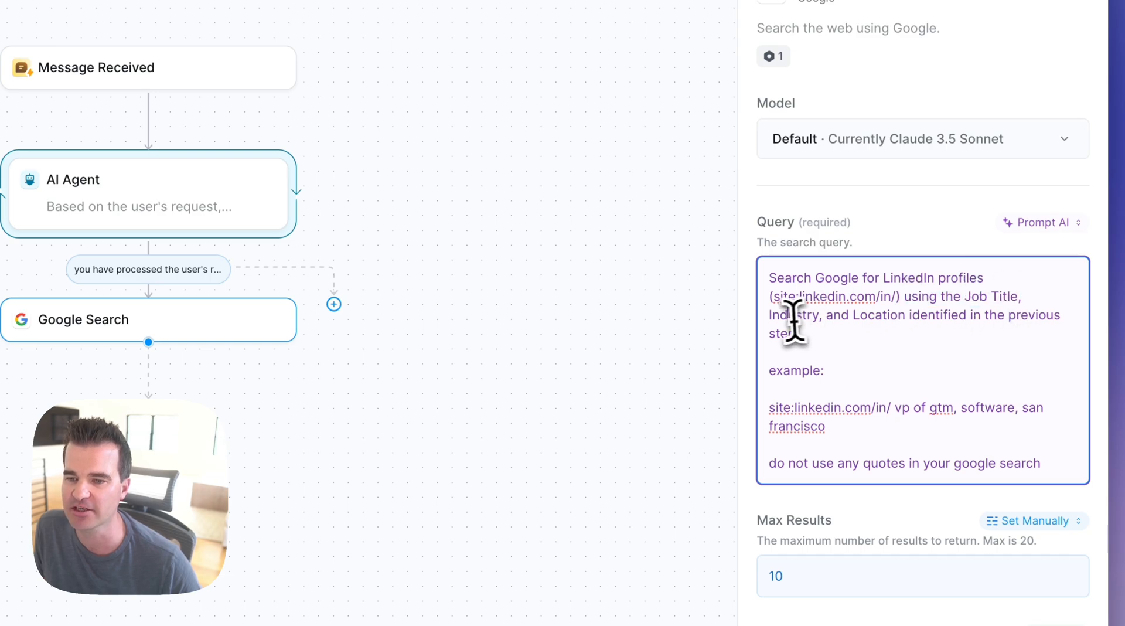
pyautogui.moveTo(788, 317); pyautogui.dragTo(860, 328)
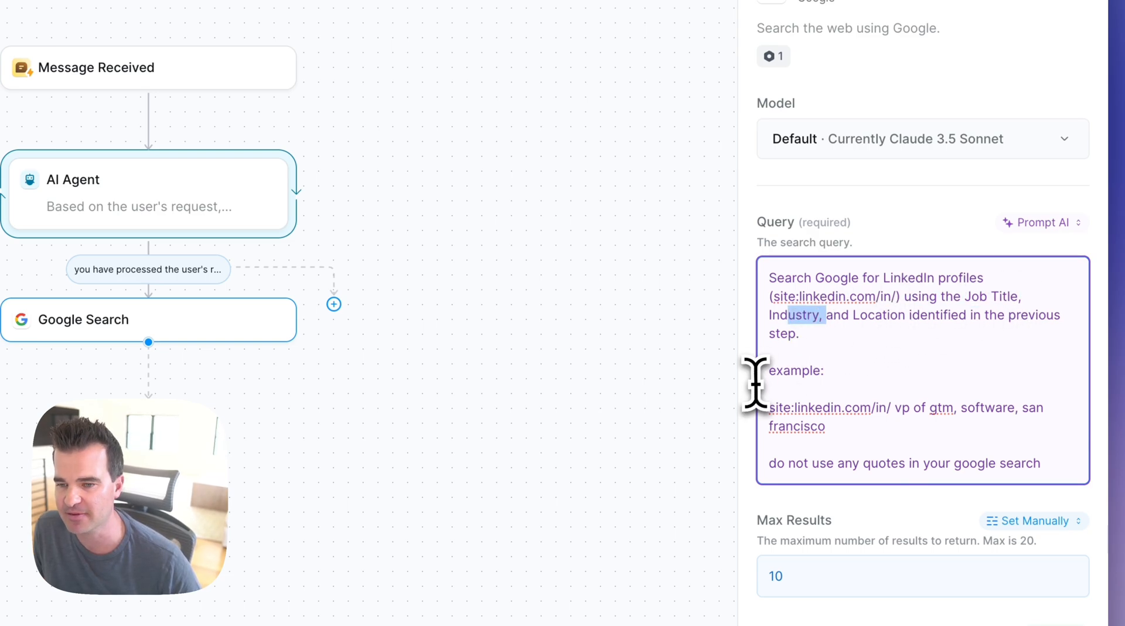
pyautogui.click(765, 403)
pyautogui.tripleClick(765, 404)
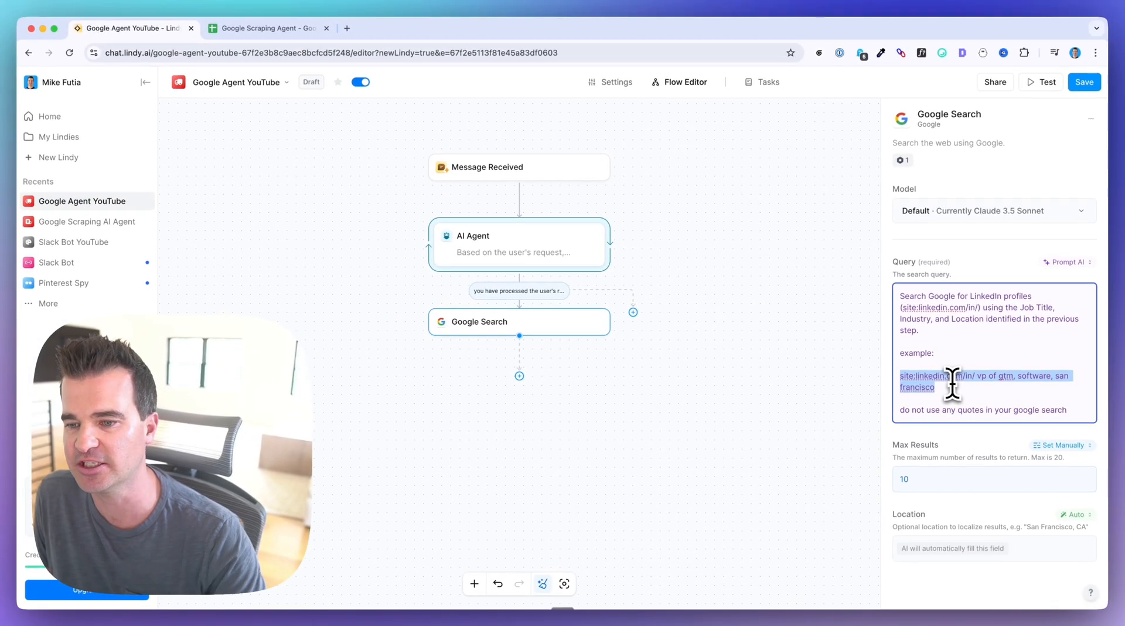
pyautogui.click(897, 412)
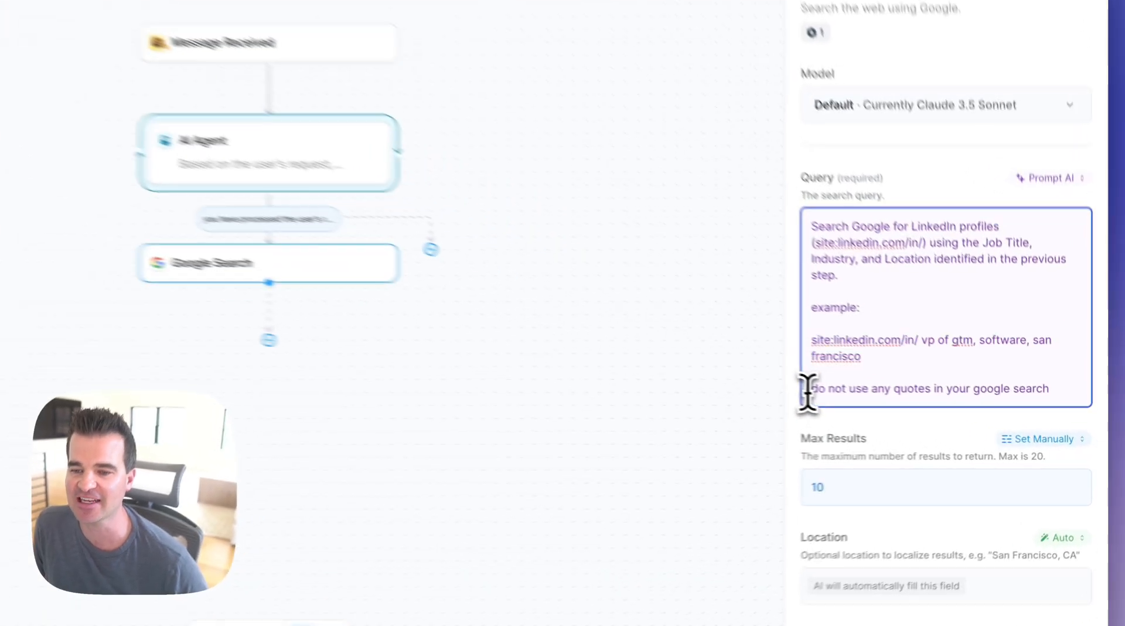
pyautogui.moveTo(808, 392); pyautogui.dragTo(1054, 390)
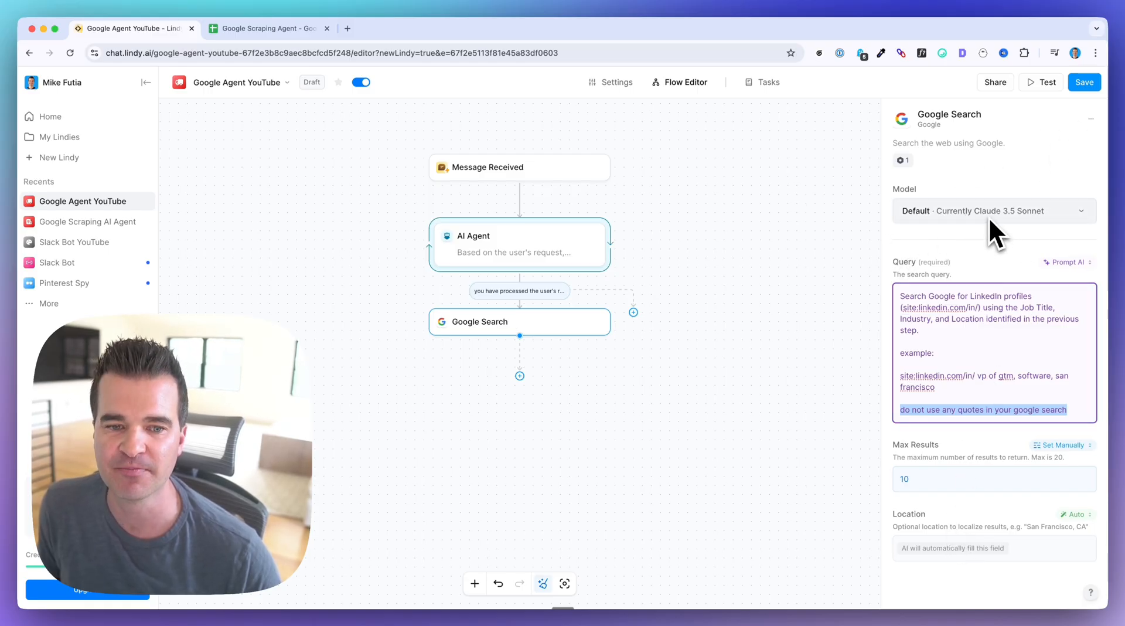
# Save the flow and test it with the message "project managers at pharma companies based in boston"
pyautogui.click(1084, 82)
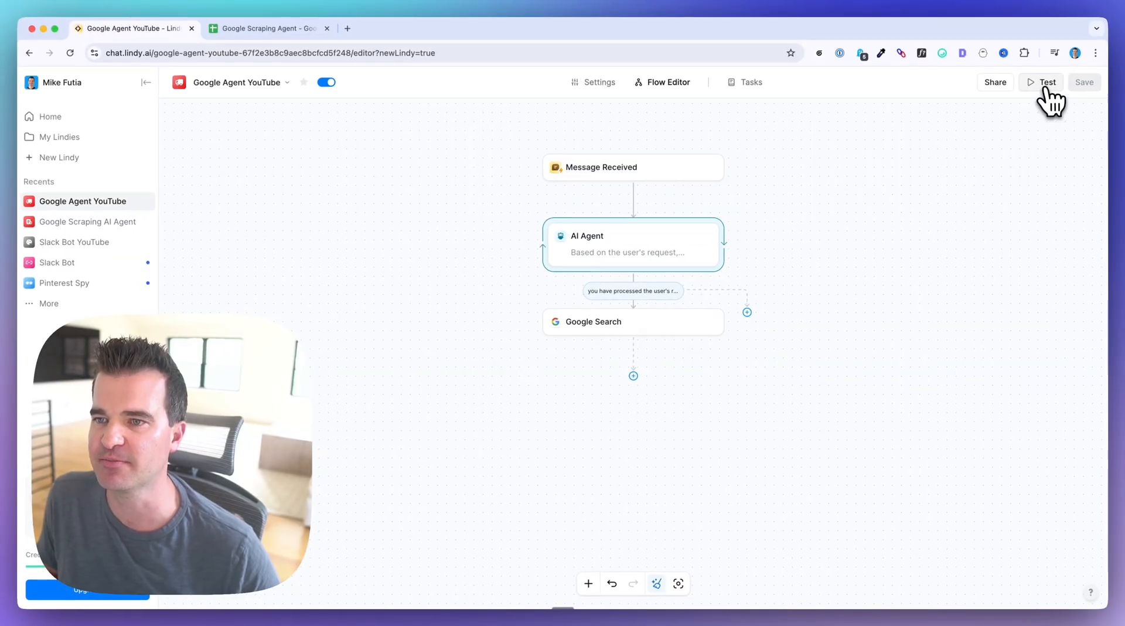
pyautogui.click(1045, 83)
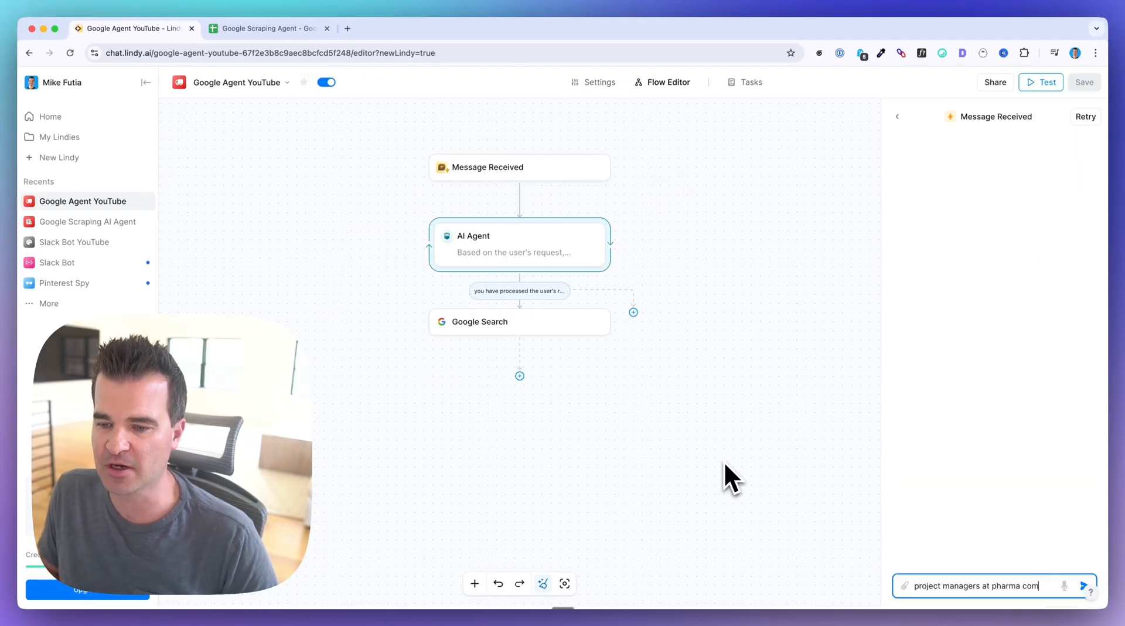
pyautogui.write('nies based in boston')
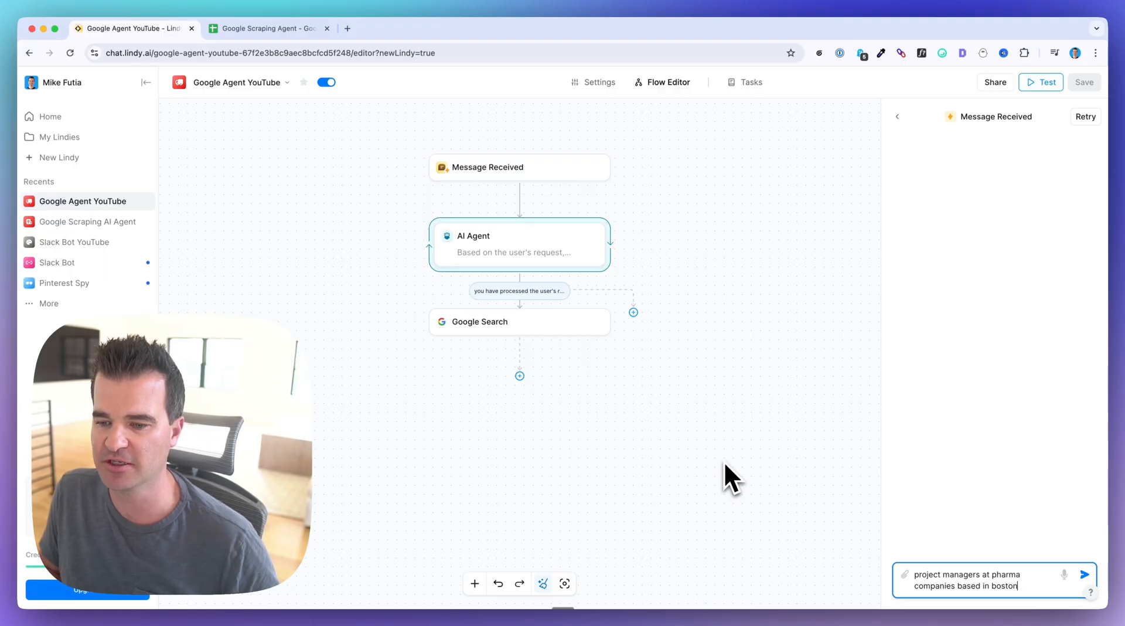
pyautogui.click(1084, 574)
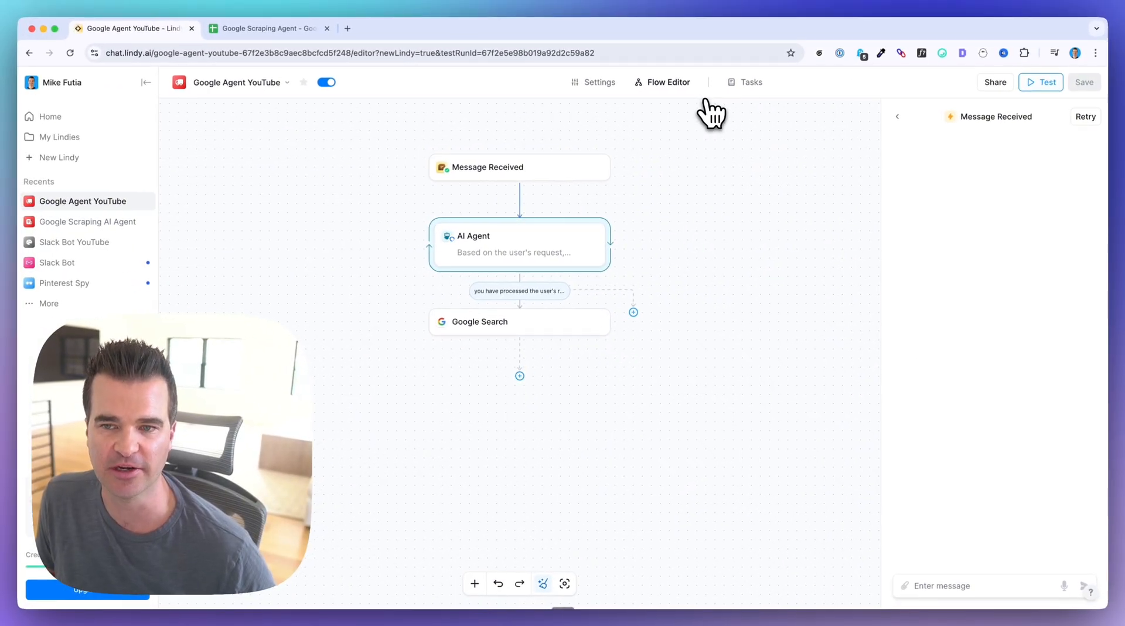
# Examine the test request and the search criteria the agent extracted from it
pyautogui.moveTo(911, 233); pyautogui.dragTo(1013, 254)
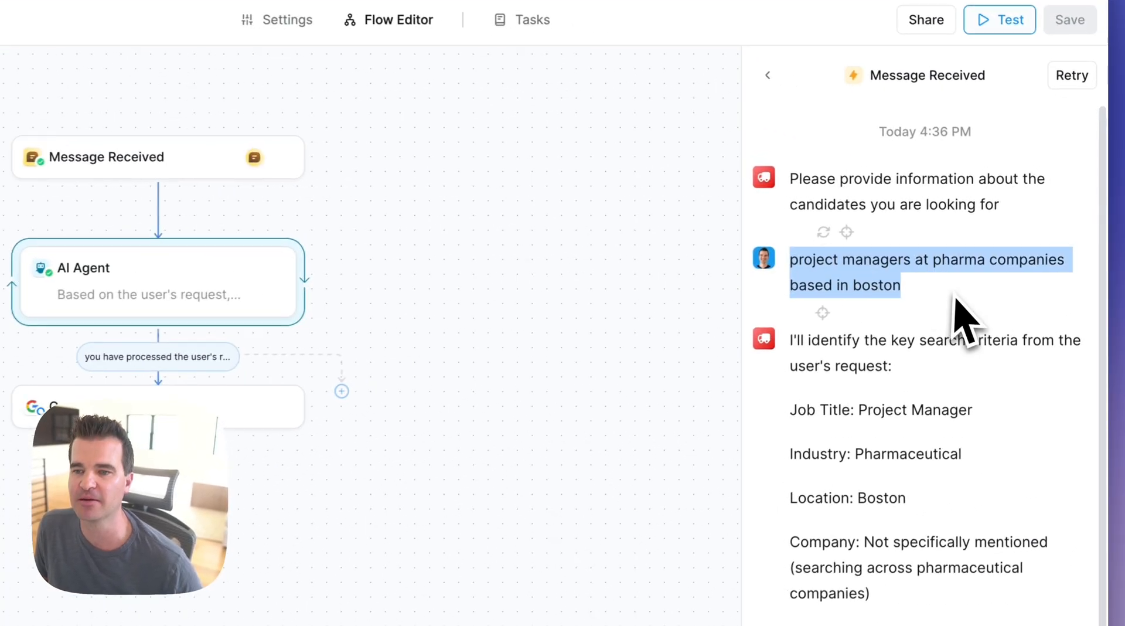
pyautogui.scroll(-3, 955, 305)
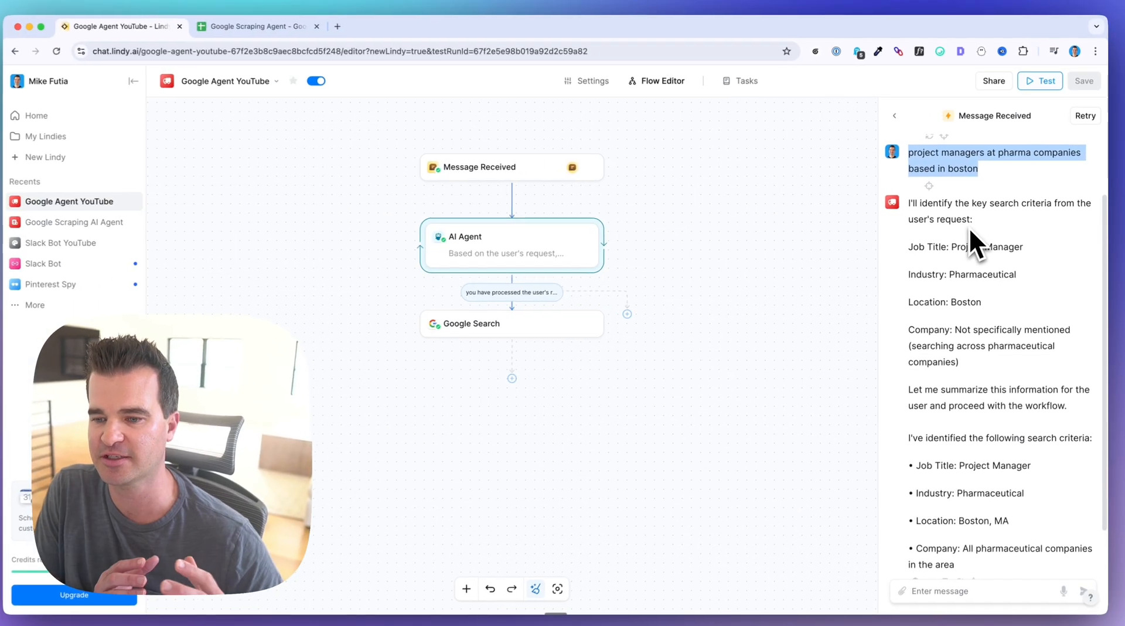
pyautogui.scroll(-2, 971, 227)
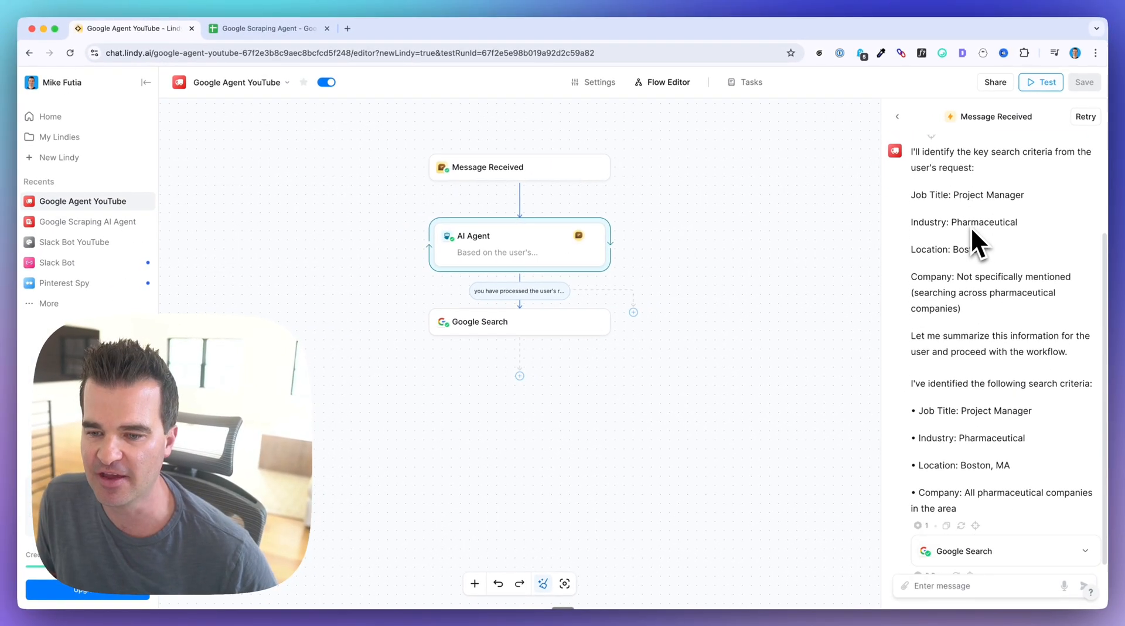
# Expand the Google Search step in the test run and examine the query it generated
pyautogui.click(1086, 540)
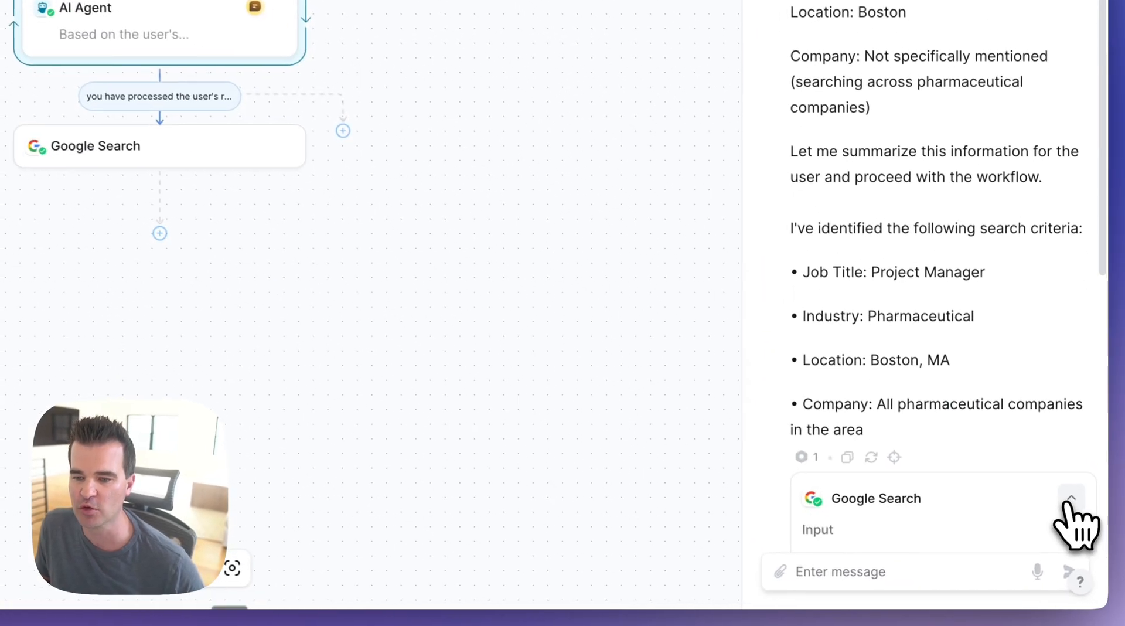
pyautogui.scroll(-5, 909, 276)
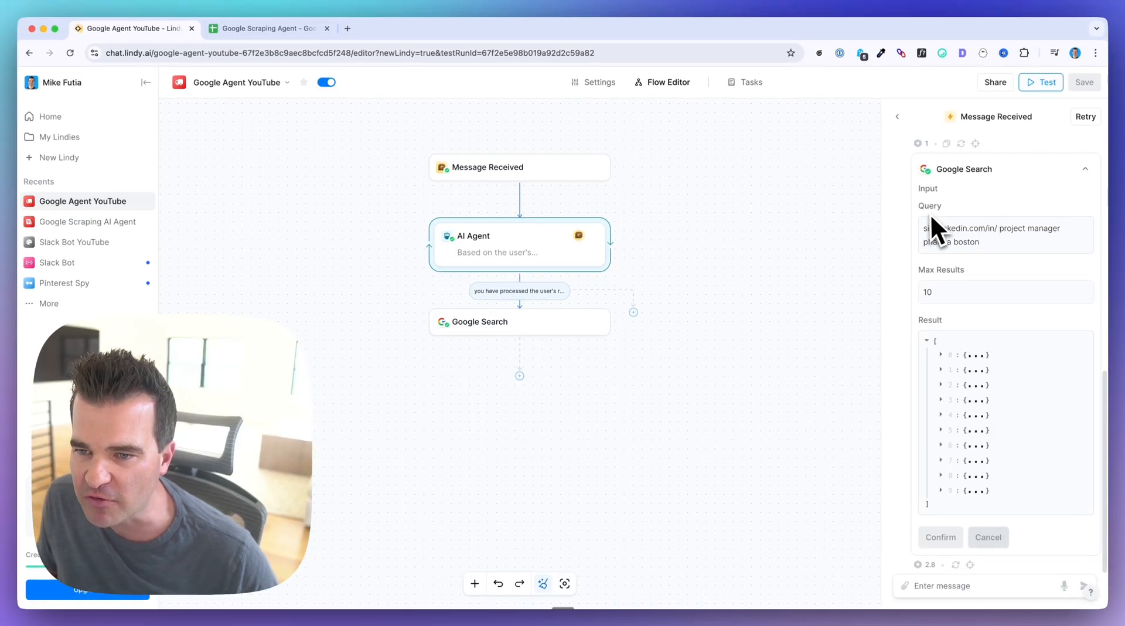
pyautogui.click(931, 225)
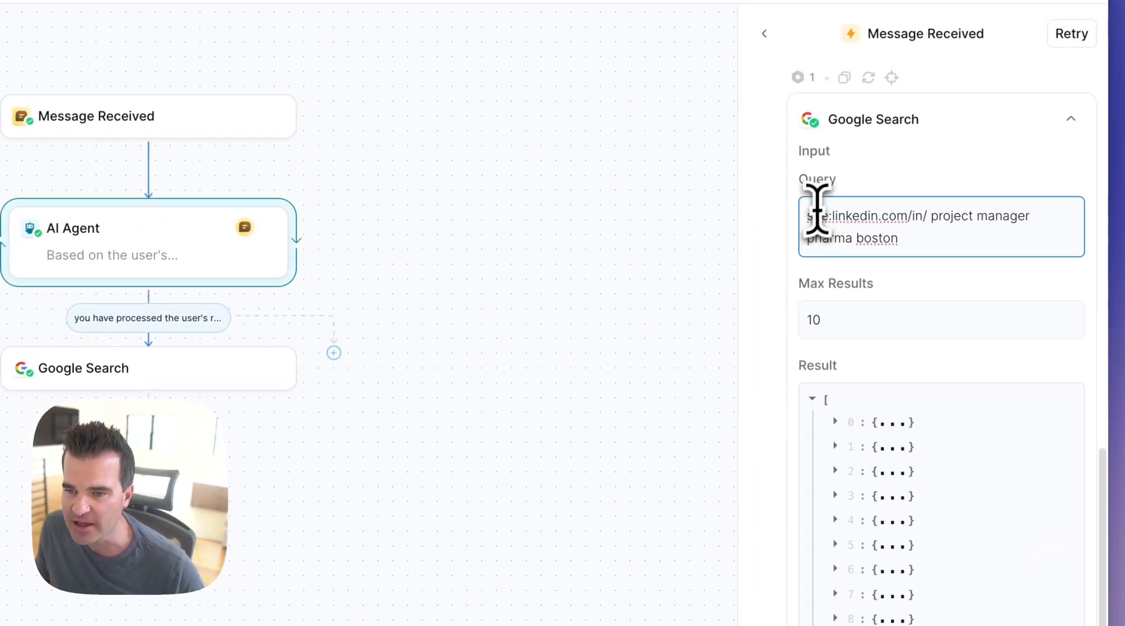
pyautogui.moveTo(819, 217); pyautogui.dragTo(1031, 225)
pyautogui.moveTo(809, 232); pyautogui.dragTo(875, 246)
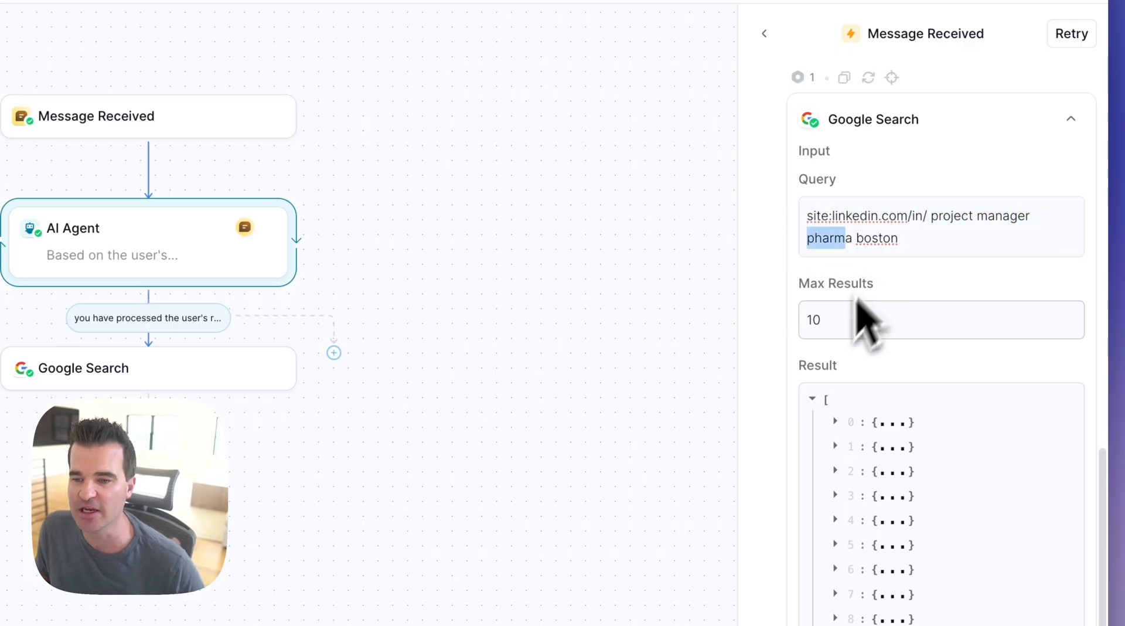
# Expand the first two entries of the Google Search result and examine their title, link and snippet fields
pyautogui.click(836, 421)
pyautogui.scroll(-4, 835, 434)
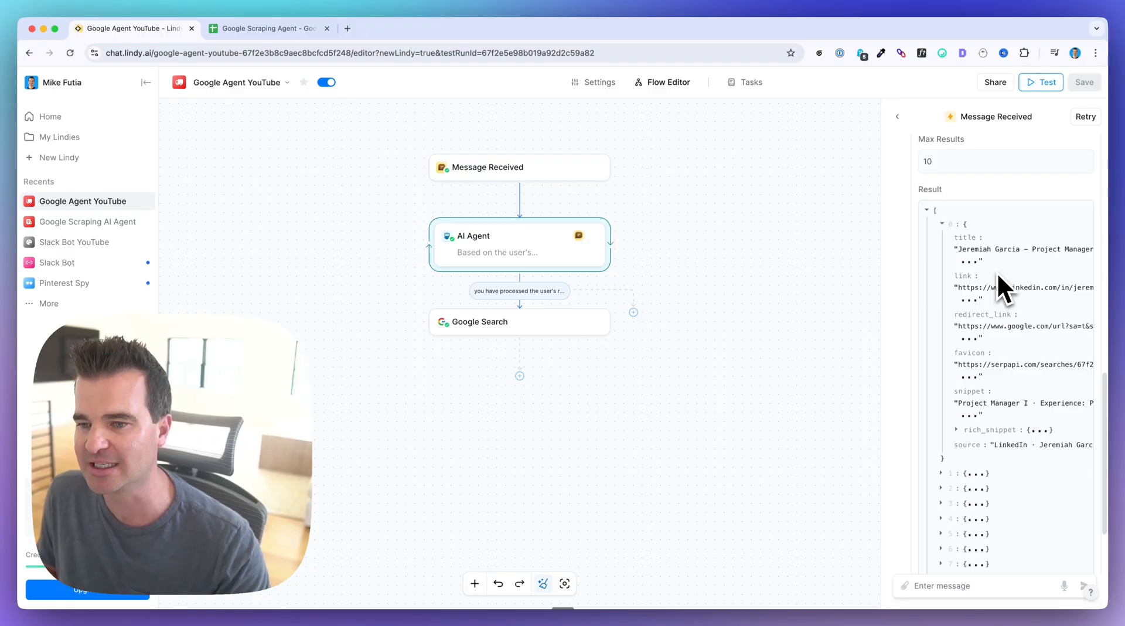
pyautogui.scroll(-2, 991, 312)
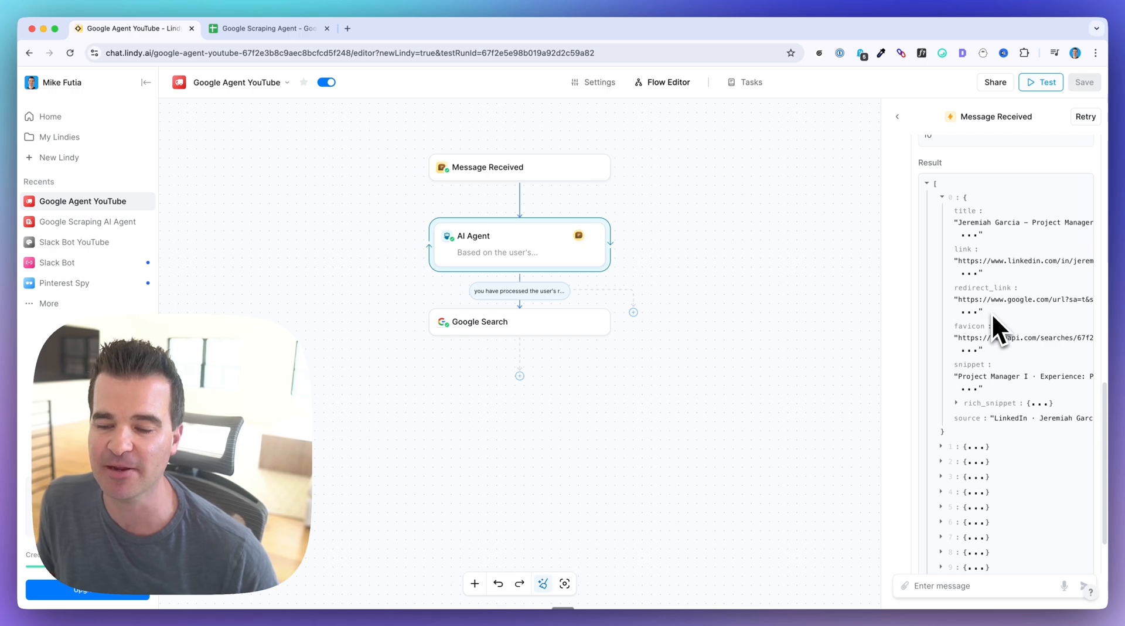
pyautogui.scroll(3, 991, 312)
pyautogui.scroll(-8, 979, 287)
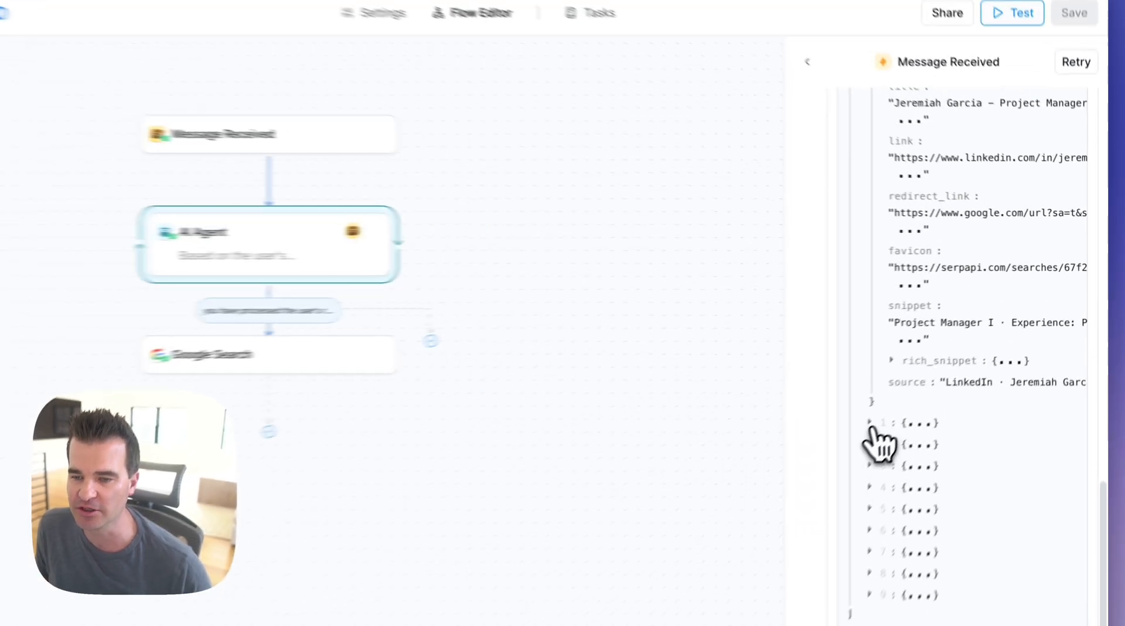
pyautogui.click(872, 424)
pyautogui.scroll(3, 891, 465)
pyautogui.scroll(-1, 888, 465)
pyautogui.scroll(5, 885, 457)
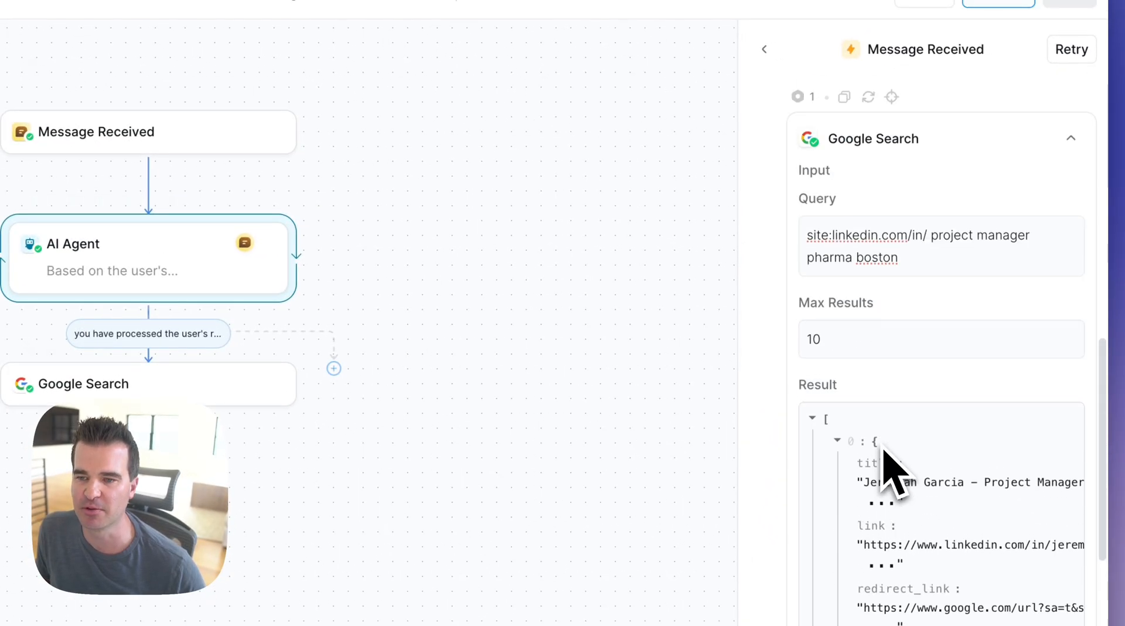
# Copy the generated query and run "site:linkedin.com/in/ project manager pharma boston" as a Google search in a new browser tab
pyautogui.scroll(1, 883, 449)
pyautogui.doubleClick(839, 316)
pyautogui.moveTo(809, 278); pyautogui.dragTo(917, 312)
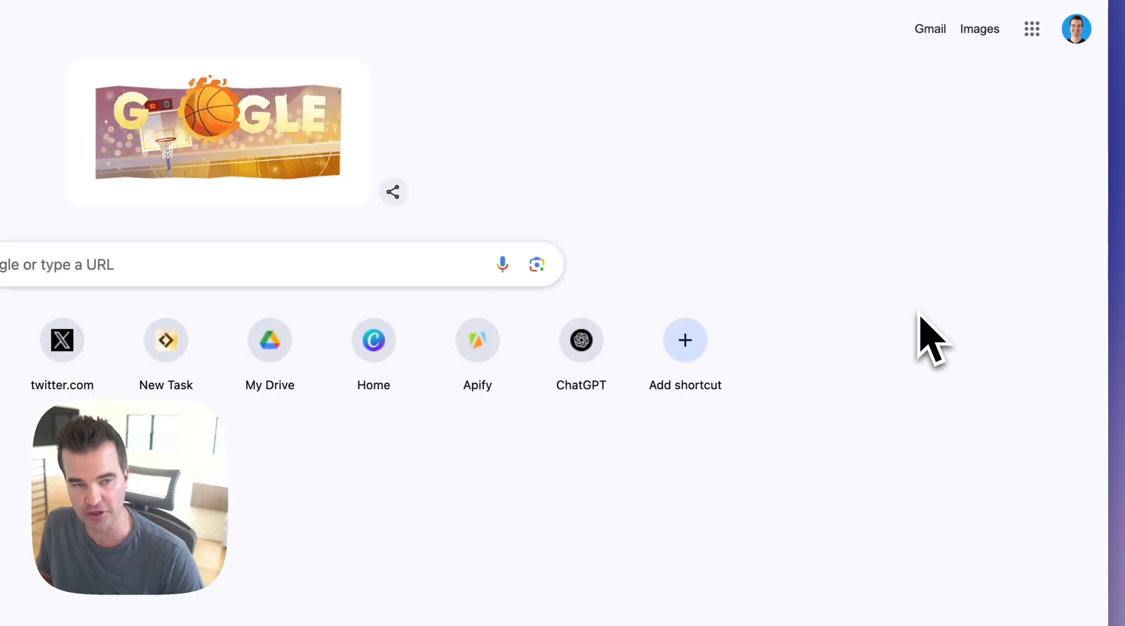
pyautogui.write('site:linkedin.com/in/ project manager pharma boston')
pyautogui.press('Return')
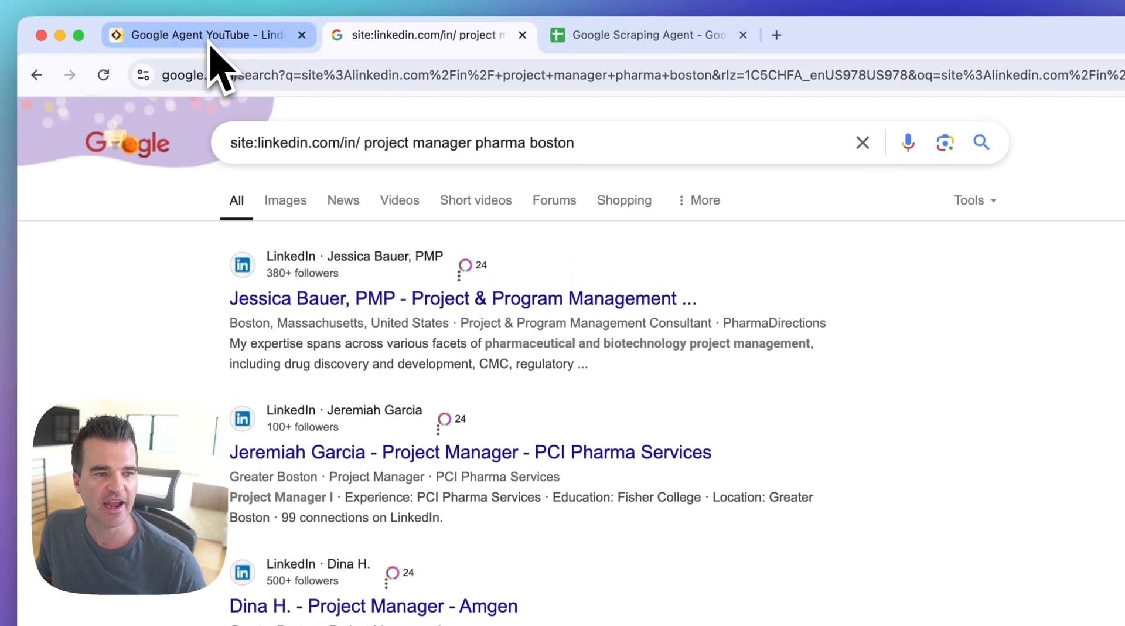
# Switch back to the Lindy test, collapse the first result, expand the third and compare it with the Google results page
pyautogui.click(210, 46)
pyautogui.scroll(-2, 1007, 458)
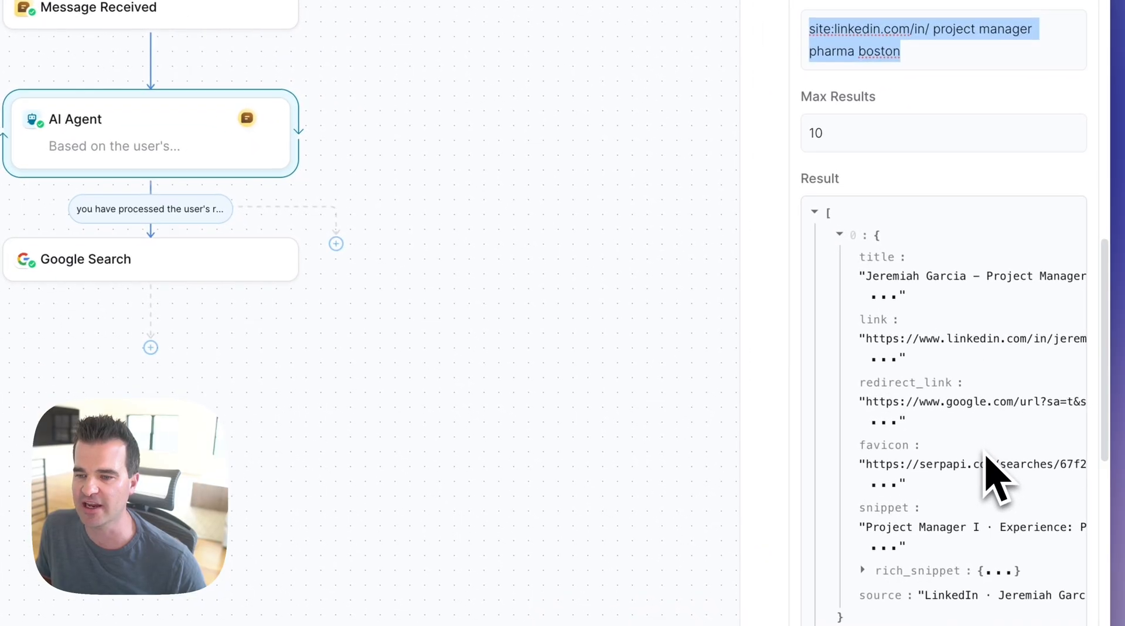
pyautogui.click(835, 234)
pyautogui.scroll(-2, 856, 445)
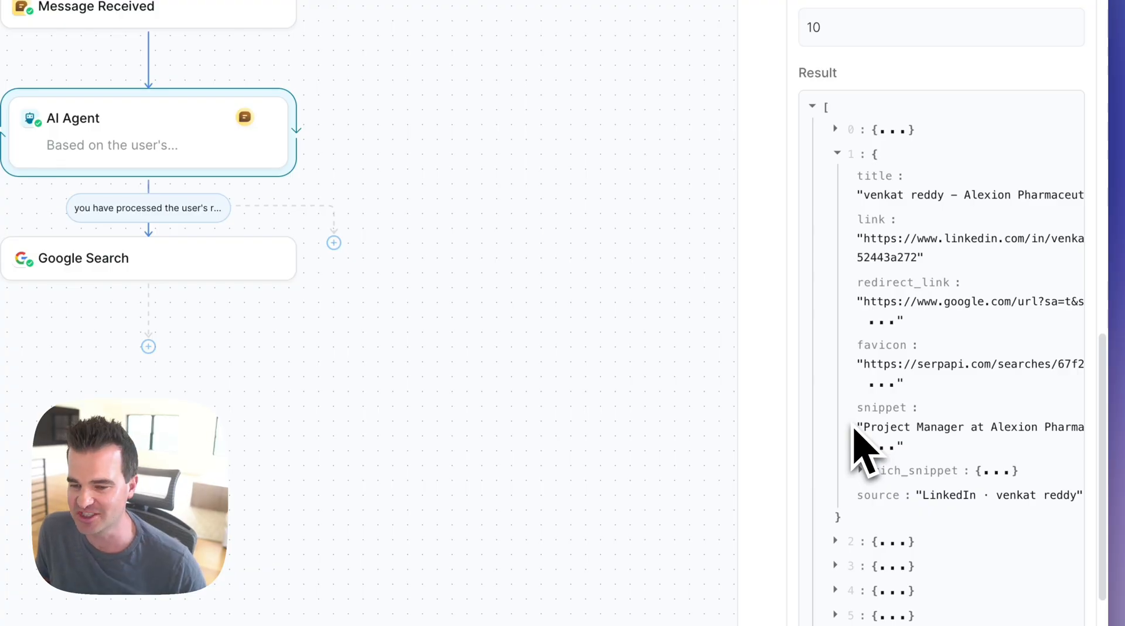
pyautogui.scroll(-3, 855, 451)
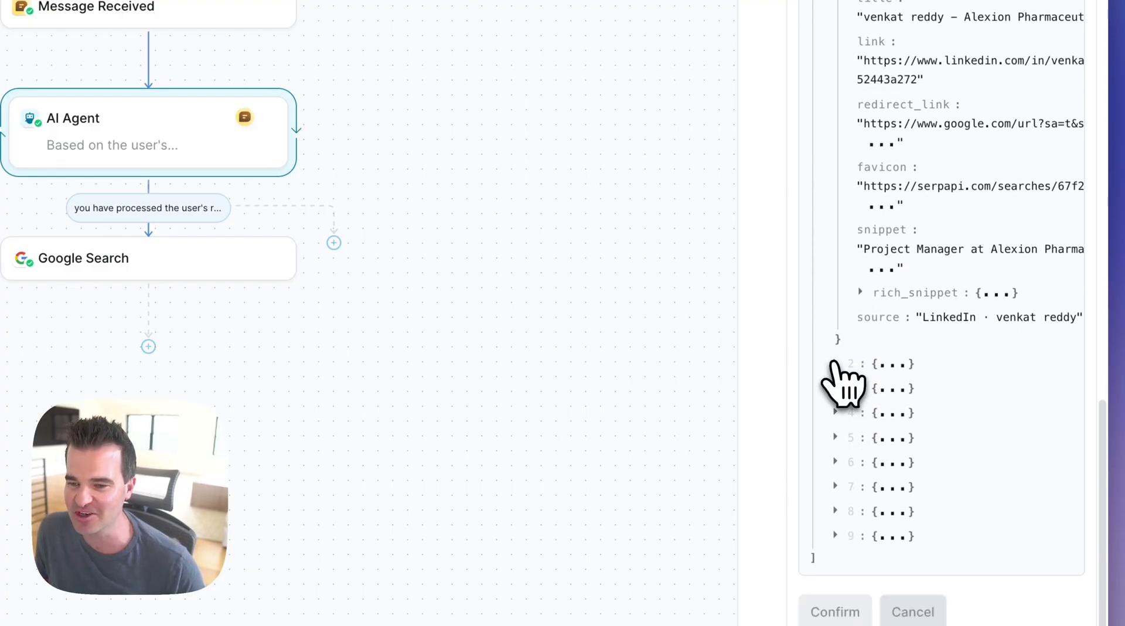
pyautogui.click(834, 363)
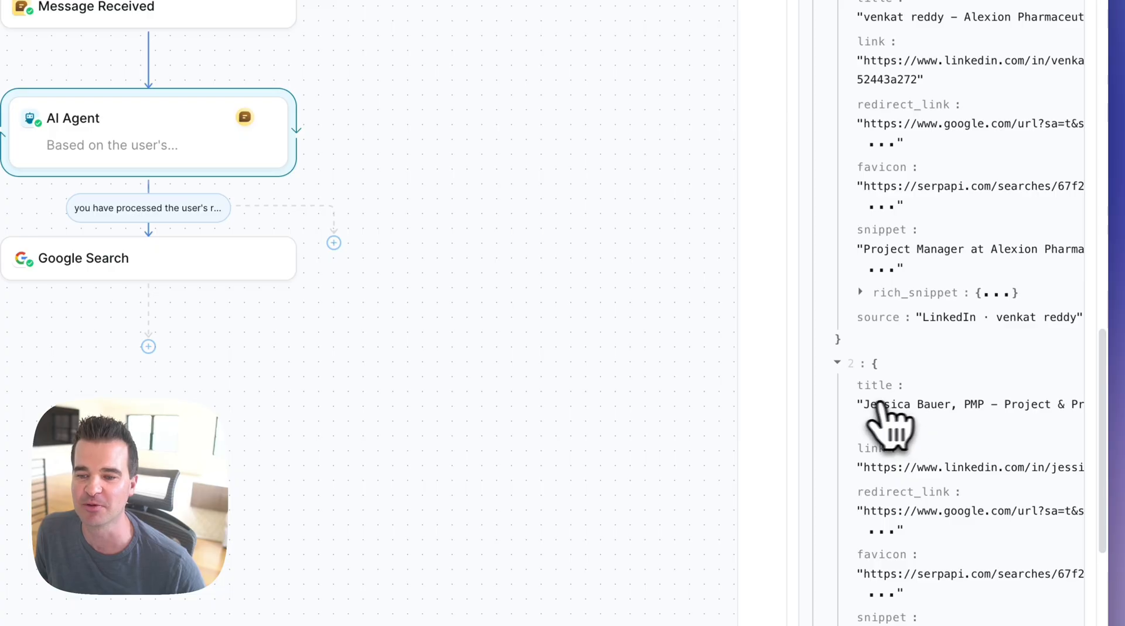
pyautogui.click(417, 40)
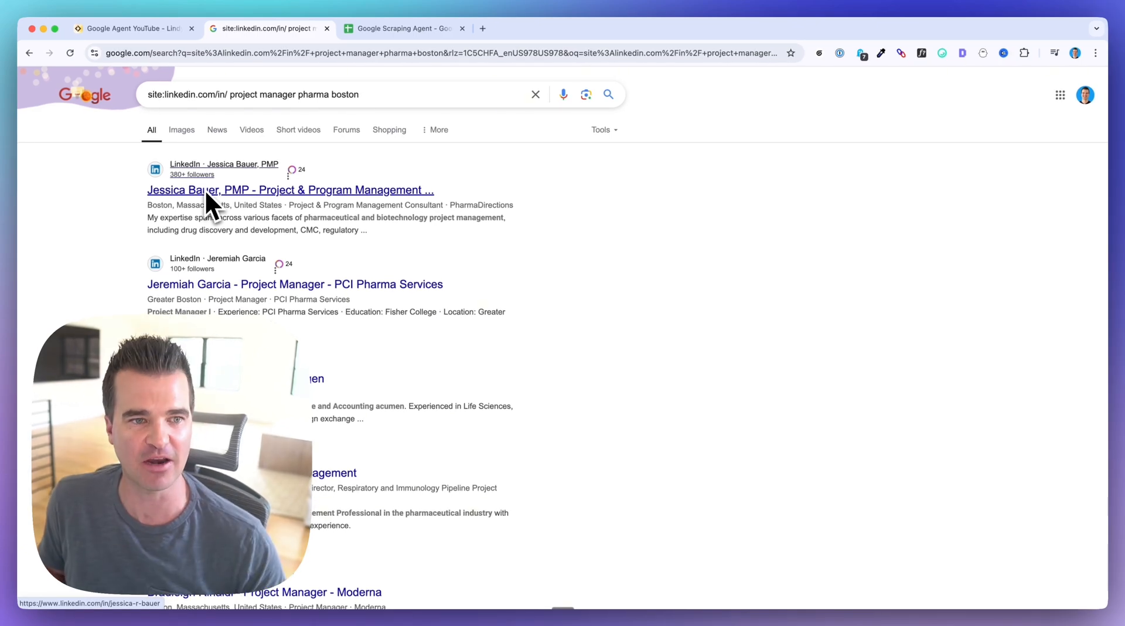
pyautogui.scroll(-4, 205, 188)
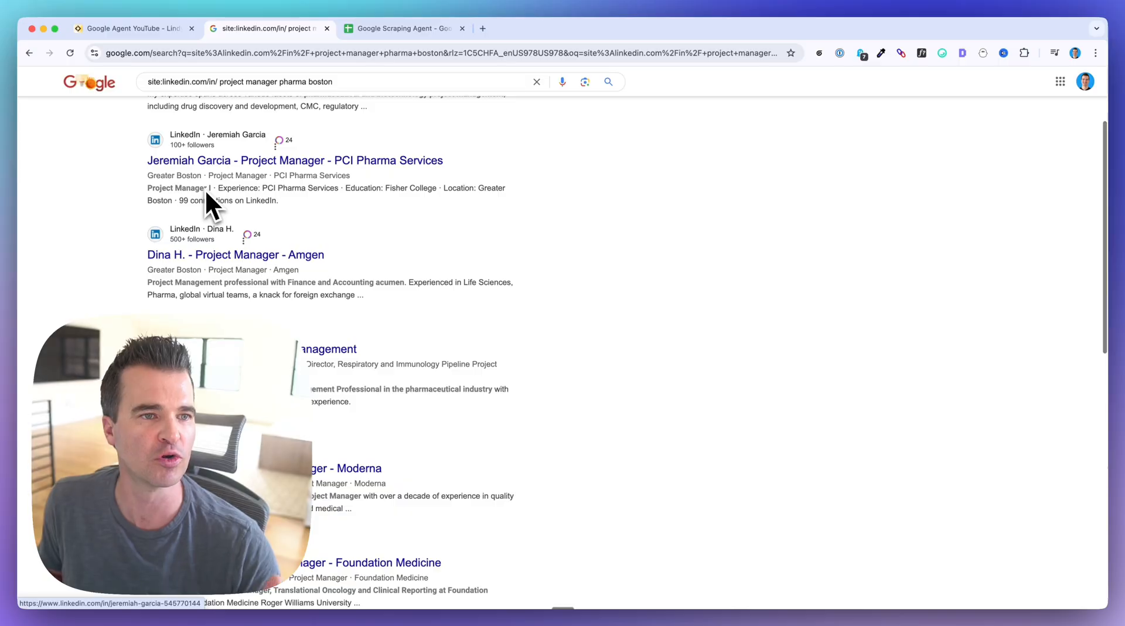
# Return to the Lindy test run and review the structure of its expanded search results
pyautogui.click(170, 29)
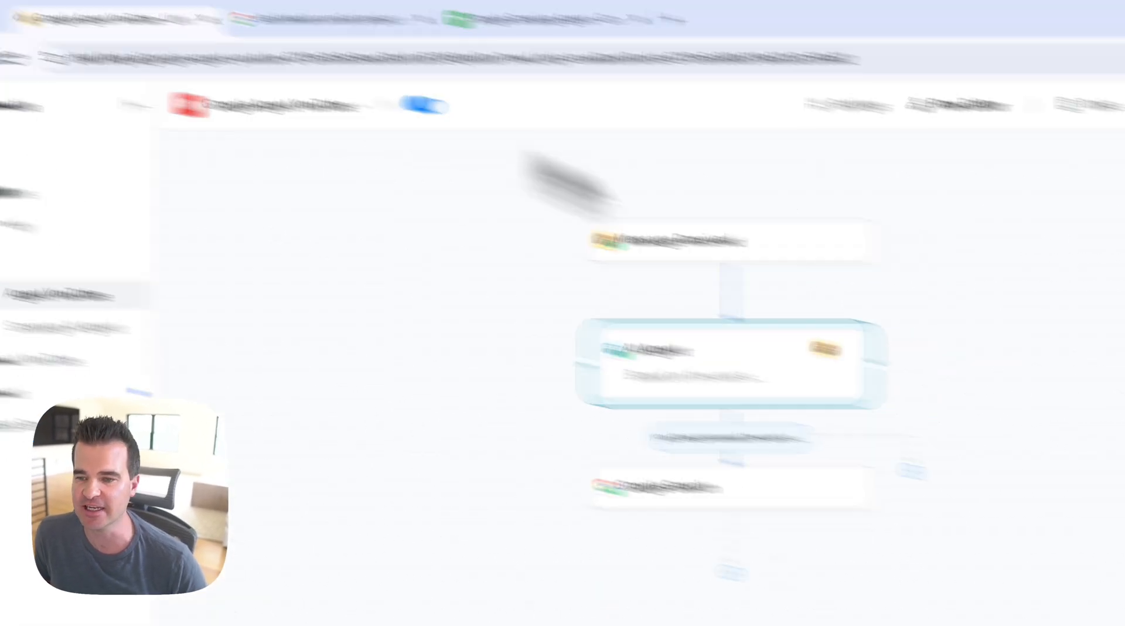
pyautogui.scroll(-5, 874, 376)
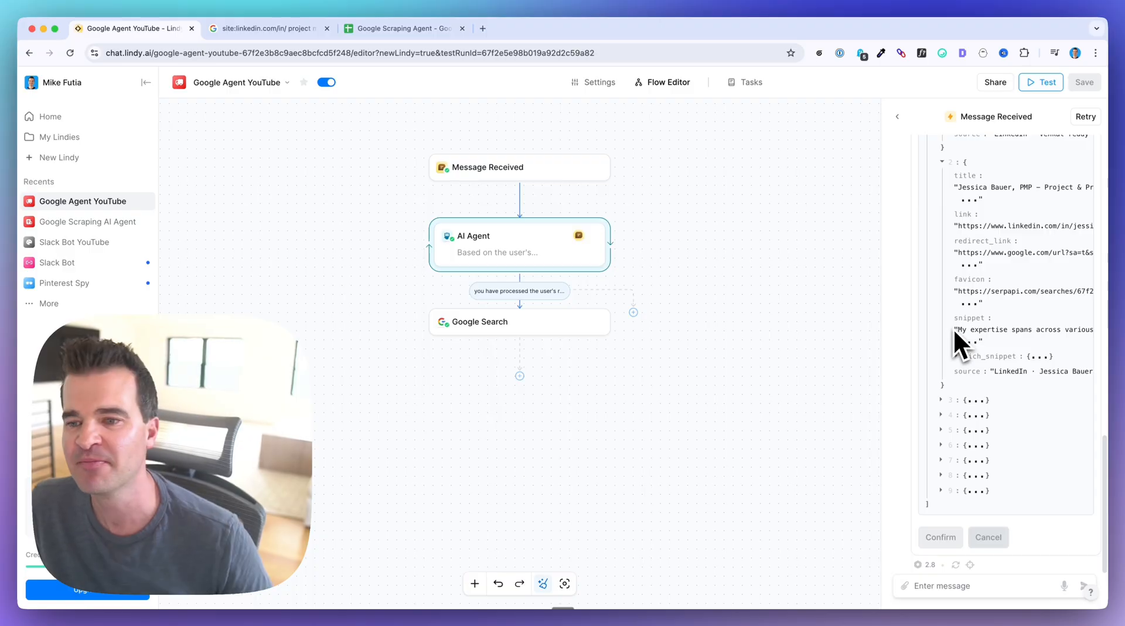
pyautogui.scroll(3, 953, 329)
pyautogui.scroll(5, 982, 272)
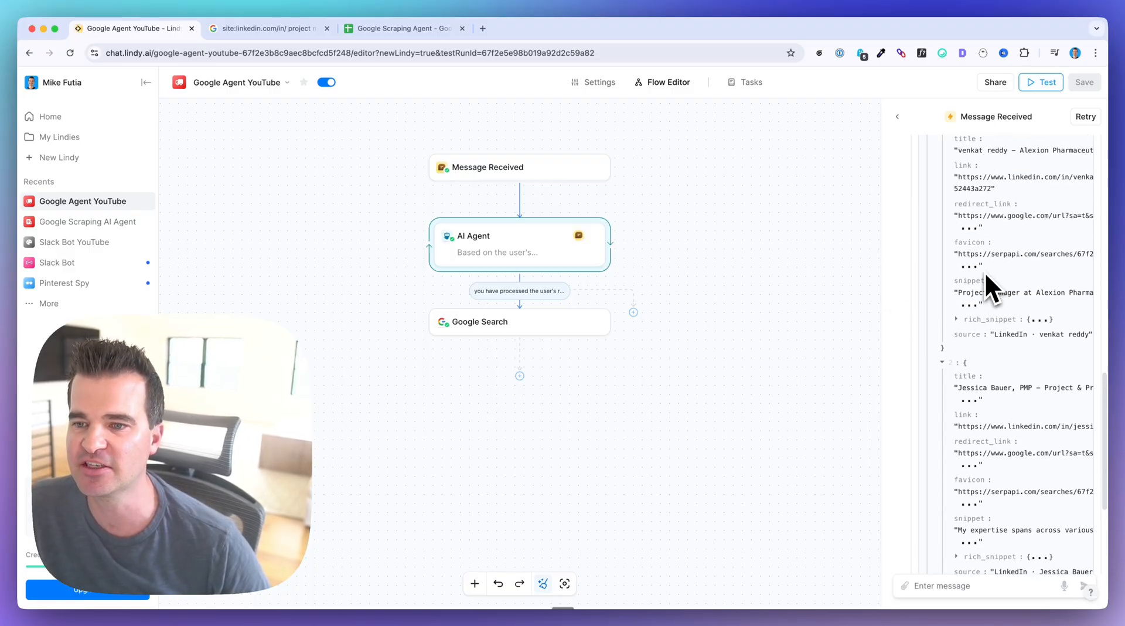
pyautogui.scroll(2, 965, 212)
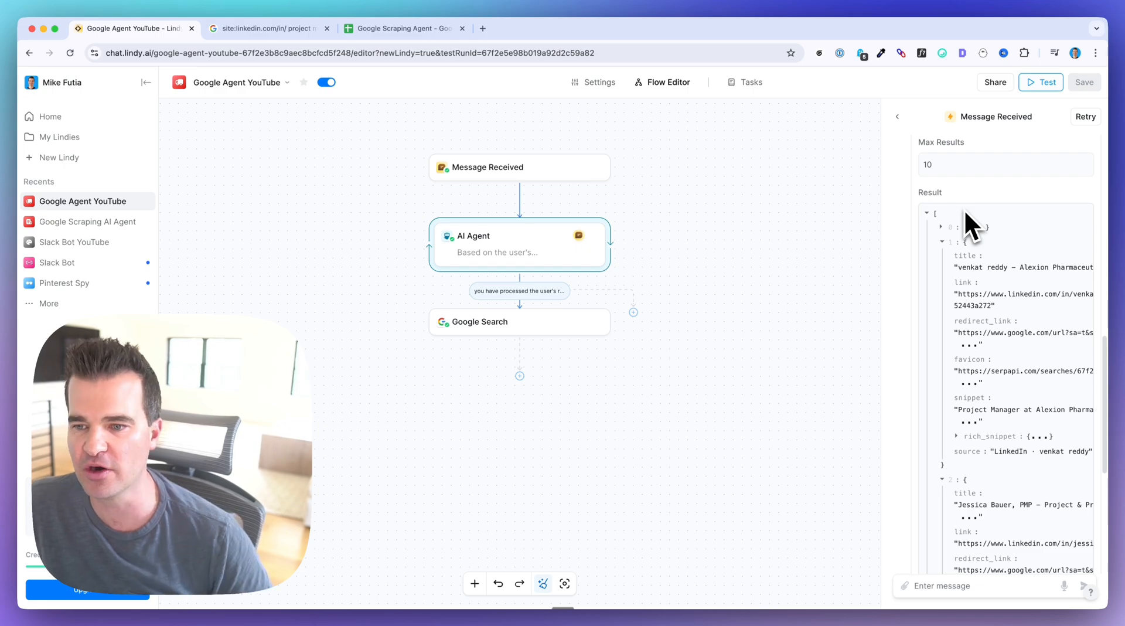
pyautogui.scroll(-1, 980, 258)
pyautogui.scroll(1, 949, 280)
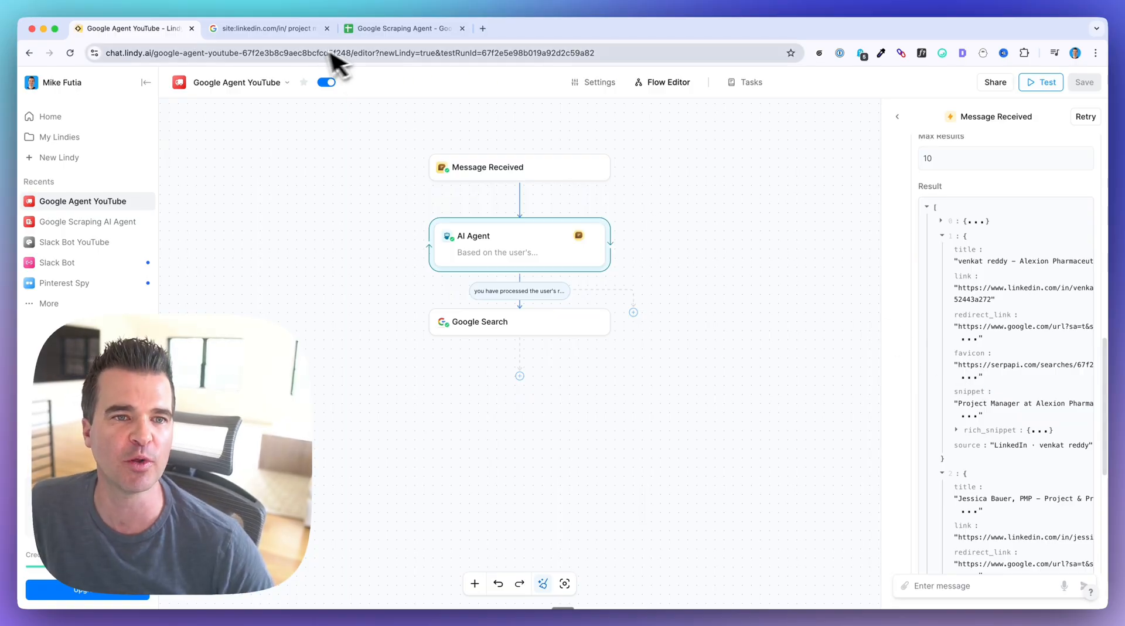
# Switch to the Google Scraping Agent spreadsheet and preview the LinkedIn profile link in cell A2
pyautogui.click(404, 28)
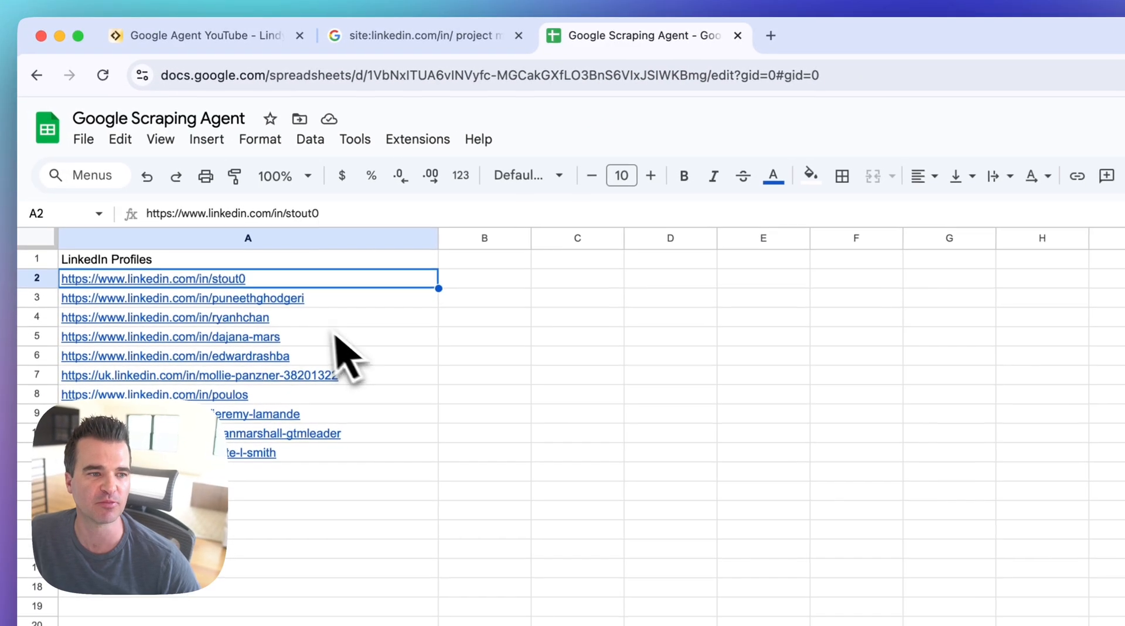
pyautogui.click(176, 282)
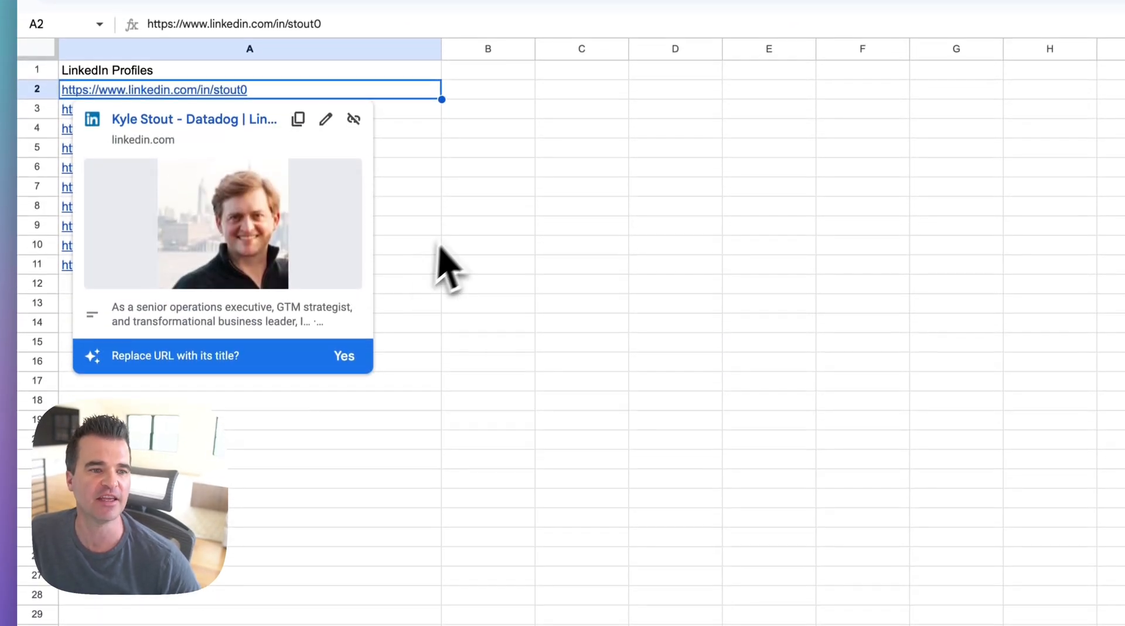
pyautogui.click(489, 226)
pyautogui.click(185, 148)
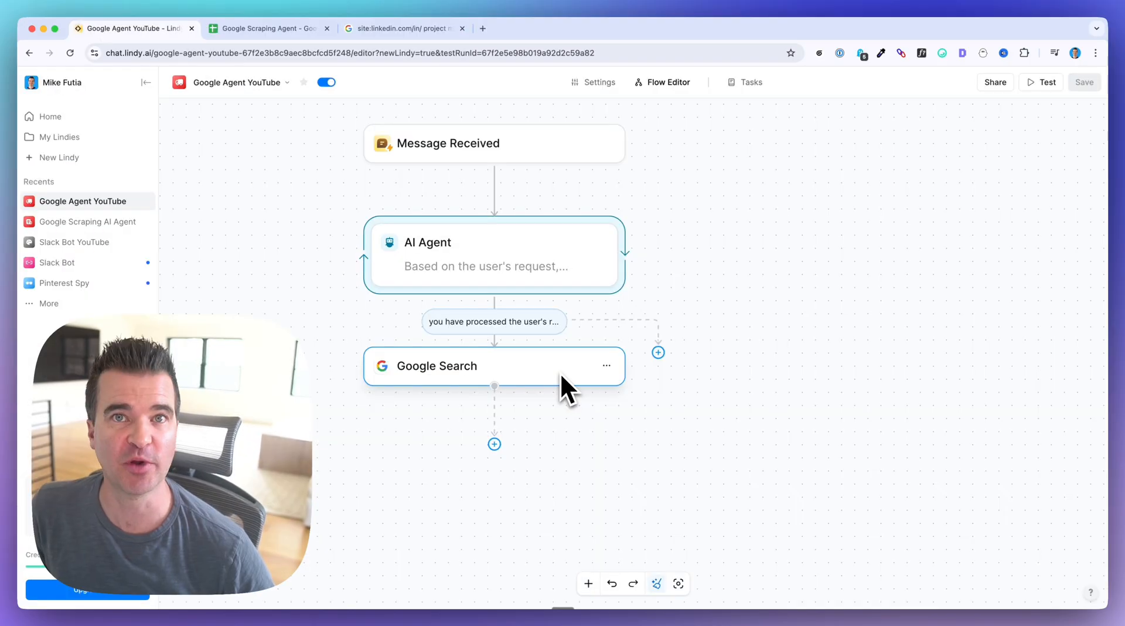
# Check the LinkedIn Profiles column in the Google Scraping Agent spreadsheet, clear the range selection and return to the Lindy flow
pyautogui.scroll(1, 561, 374)
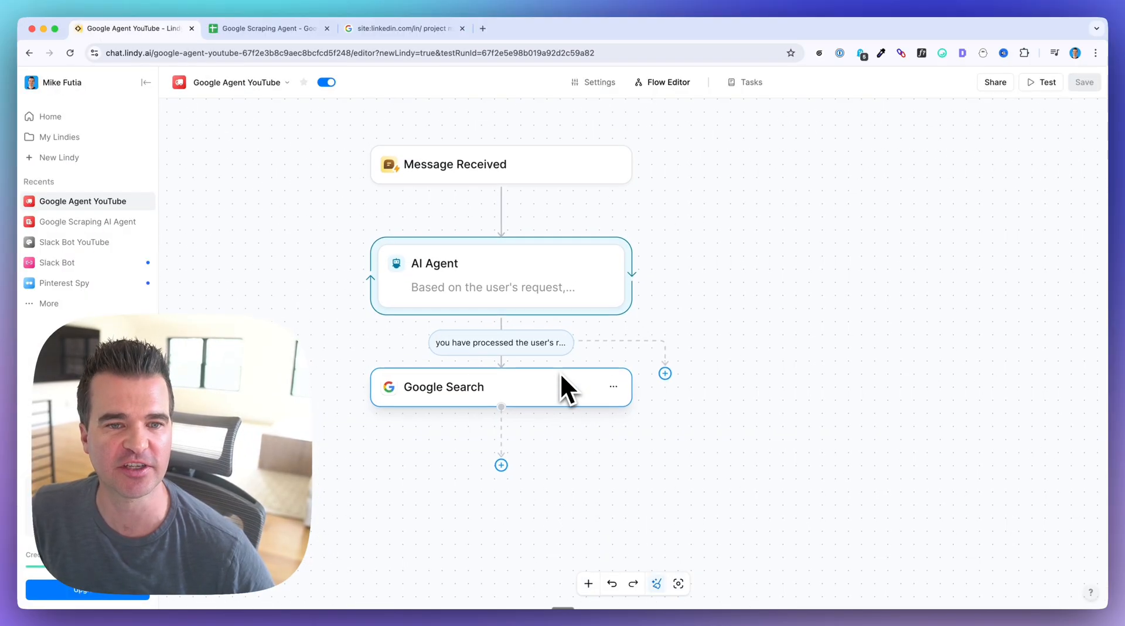
pyautogui.scroll(-1, 343, 268)
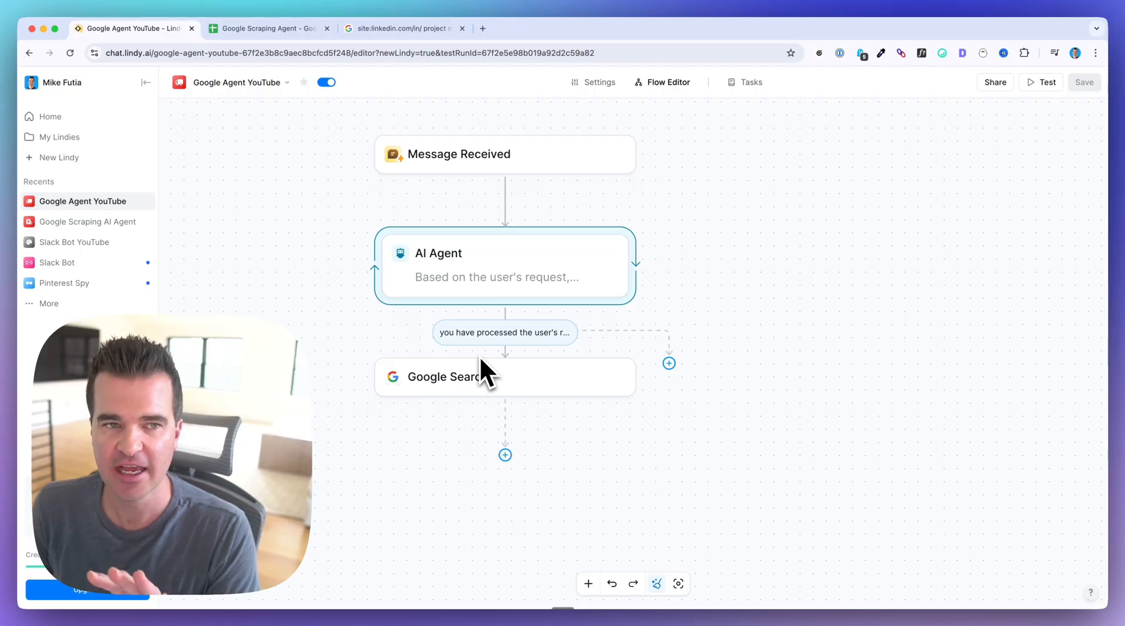
pyautogui.click(267, 28)
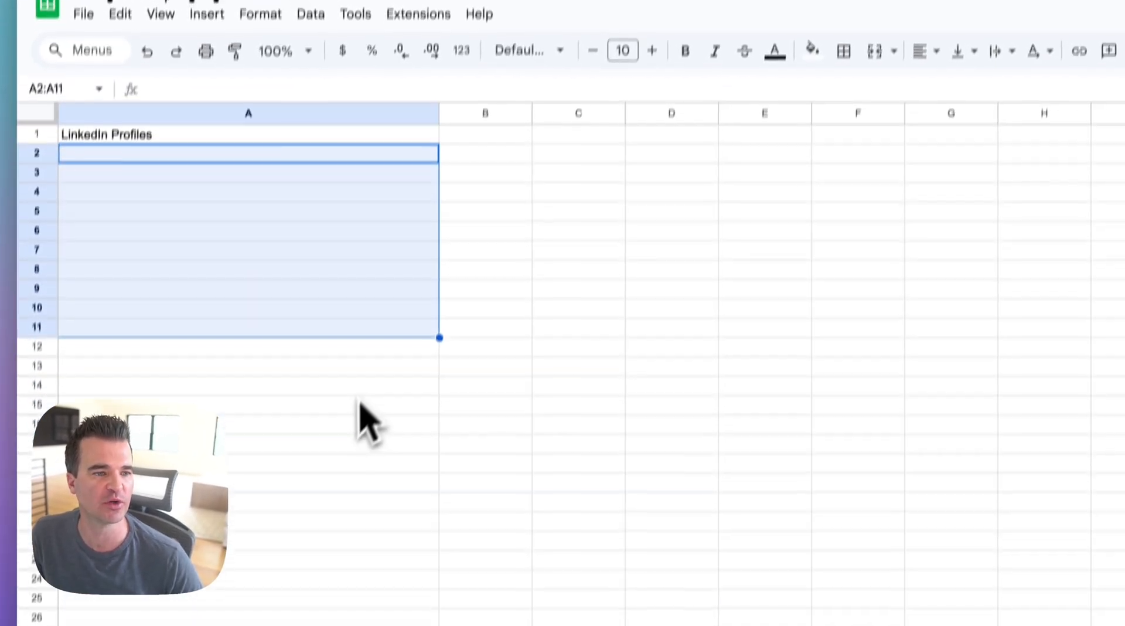
pyautogui.click(360, 387)
pyautogui.click(217, 35)
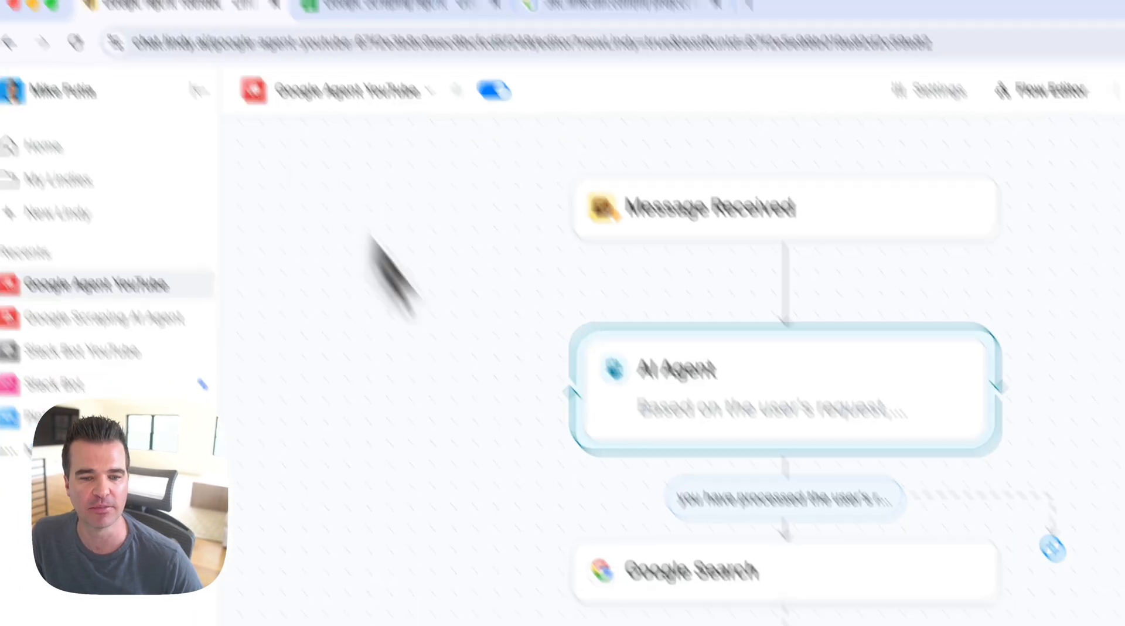
# Add a Google Sheets Append rows action after the Google Search step
pyautogui.click(642, 529)
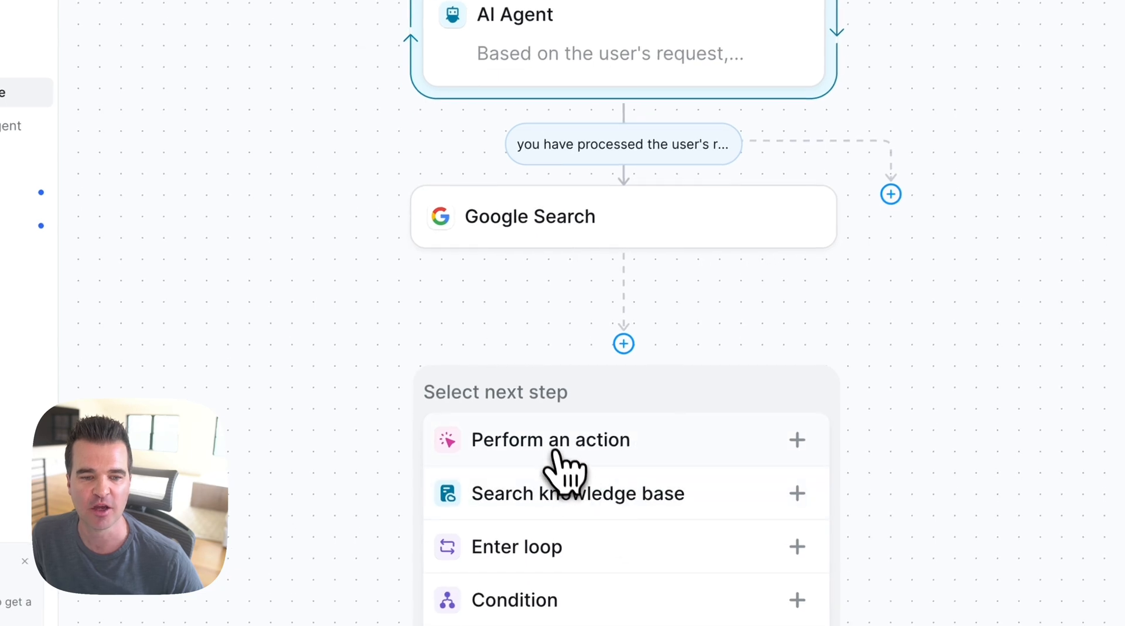
pyautogui.click(554, 452)
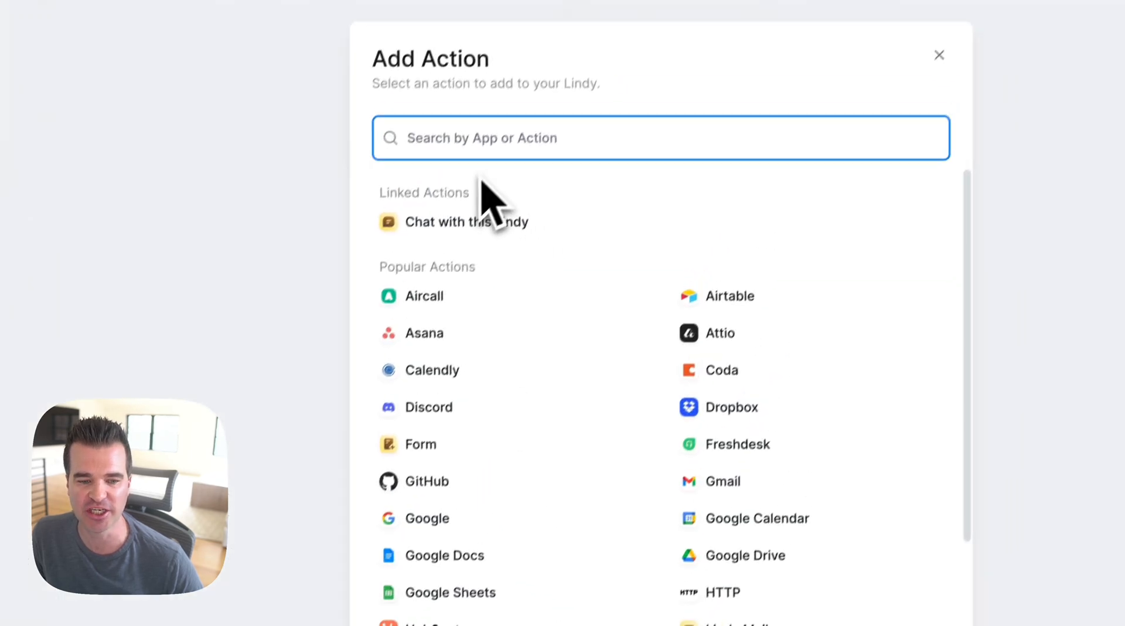
pyautogui.scroll(-3, 580, 305)
pyautogui.click(451, 434)
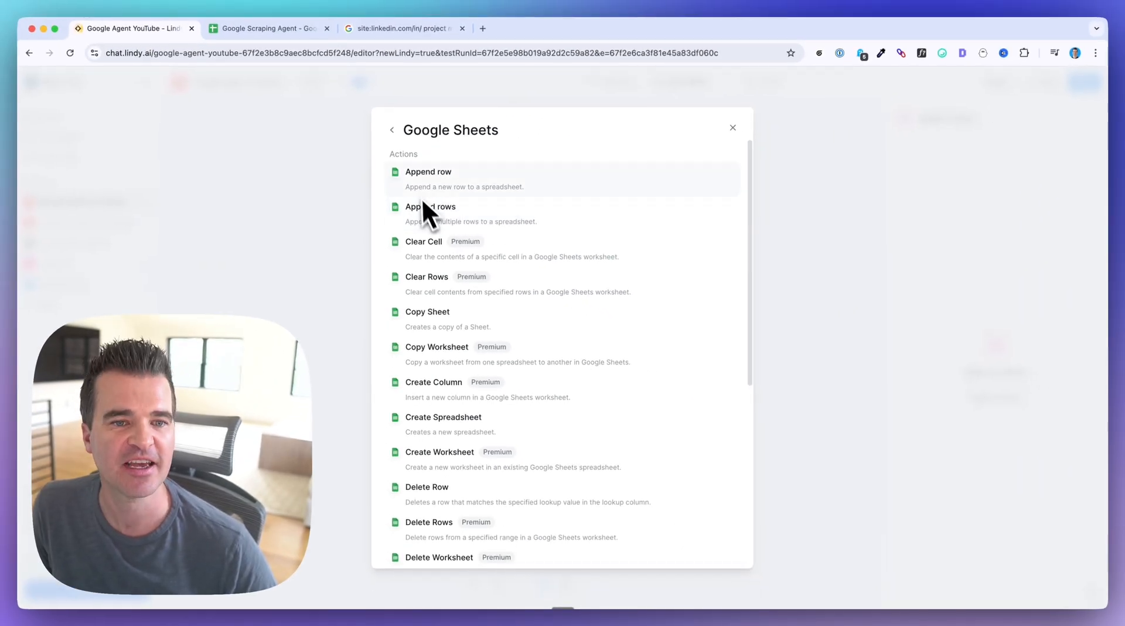
pyautogui.click(453, 225)
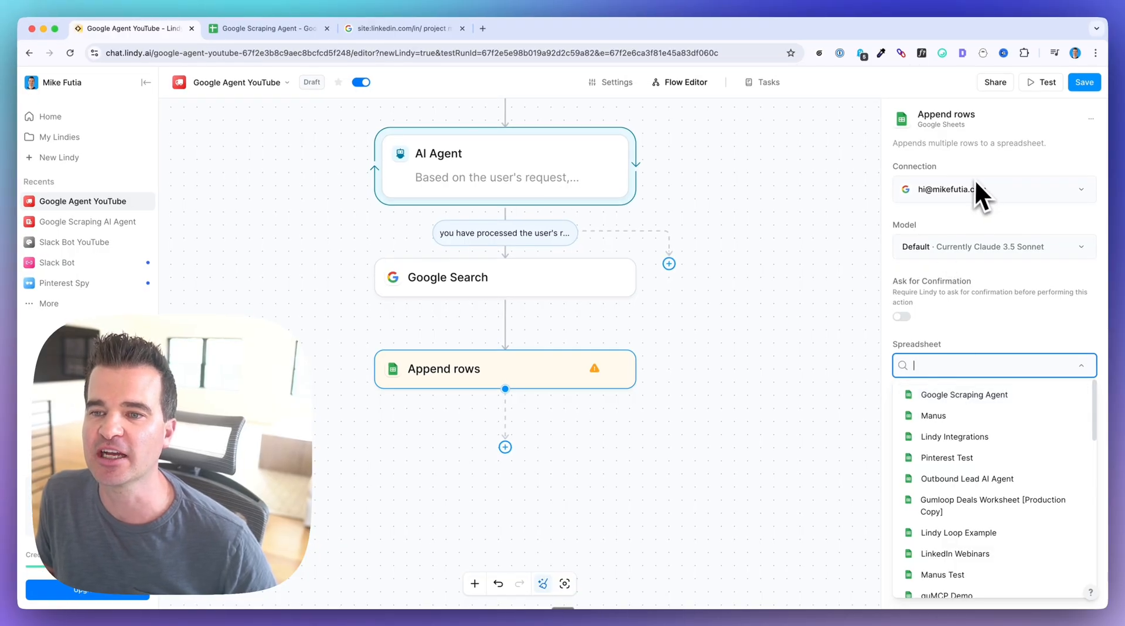
# Set the Append rows action to write to the Google Scraping Agent spreadsheet, on Sheet1
pyautogui.click(945, 397)
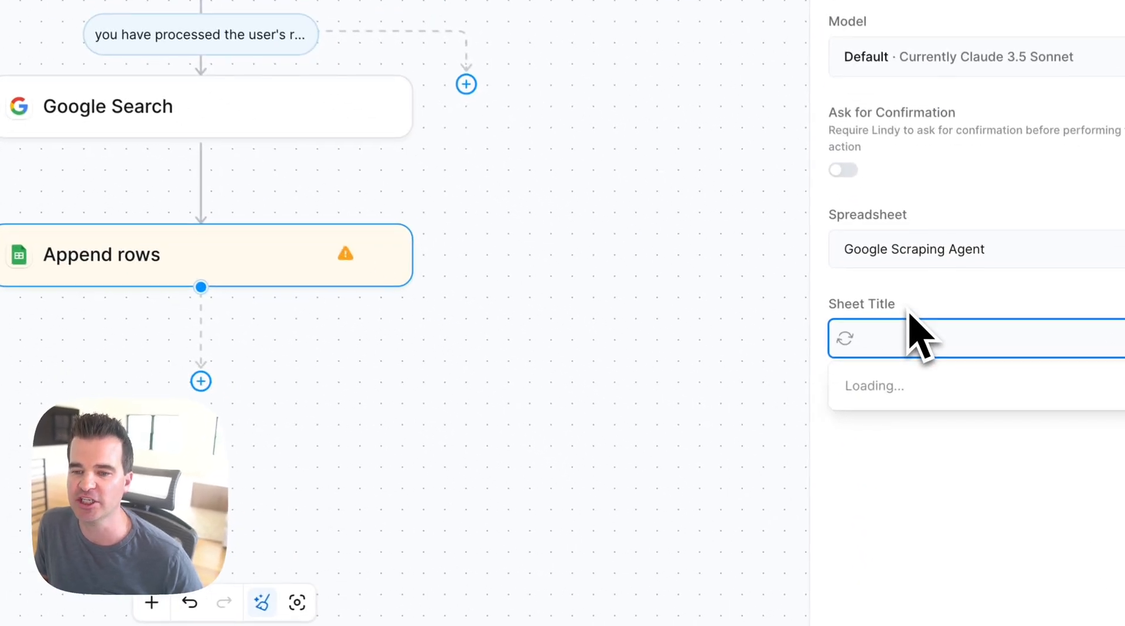
pyautogui.click(904, 403)
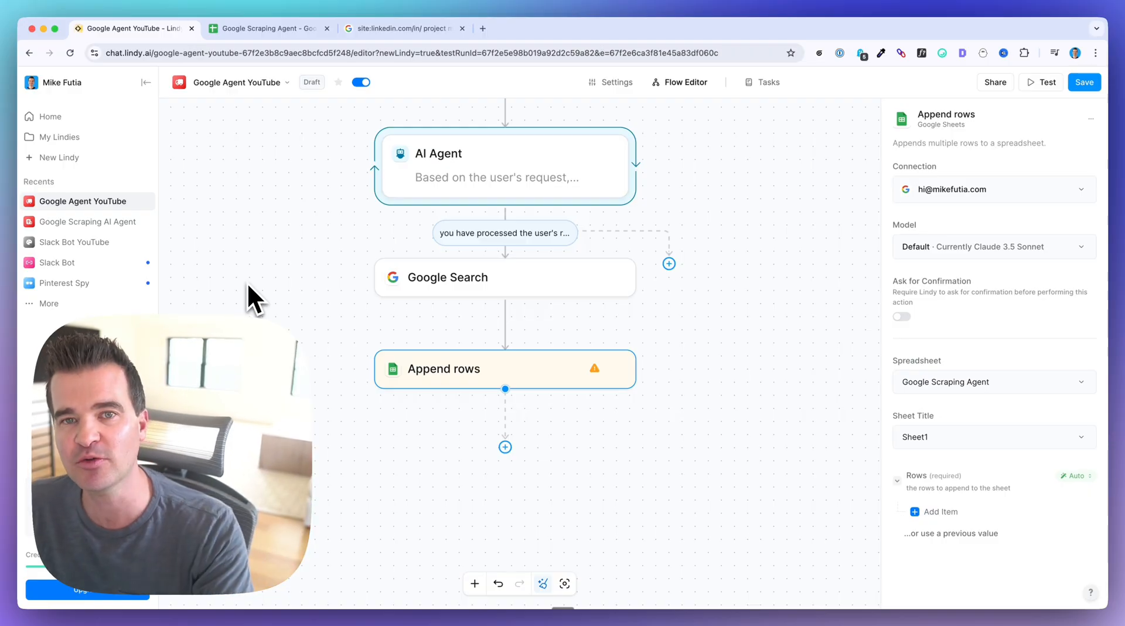
# Compare the Google results for LinkedIn project managers with the LinkedIn Profiles header in cell A1 of the spreadsheet, and return to the Lindy flow
pyautogui.click(387, 28)
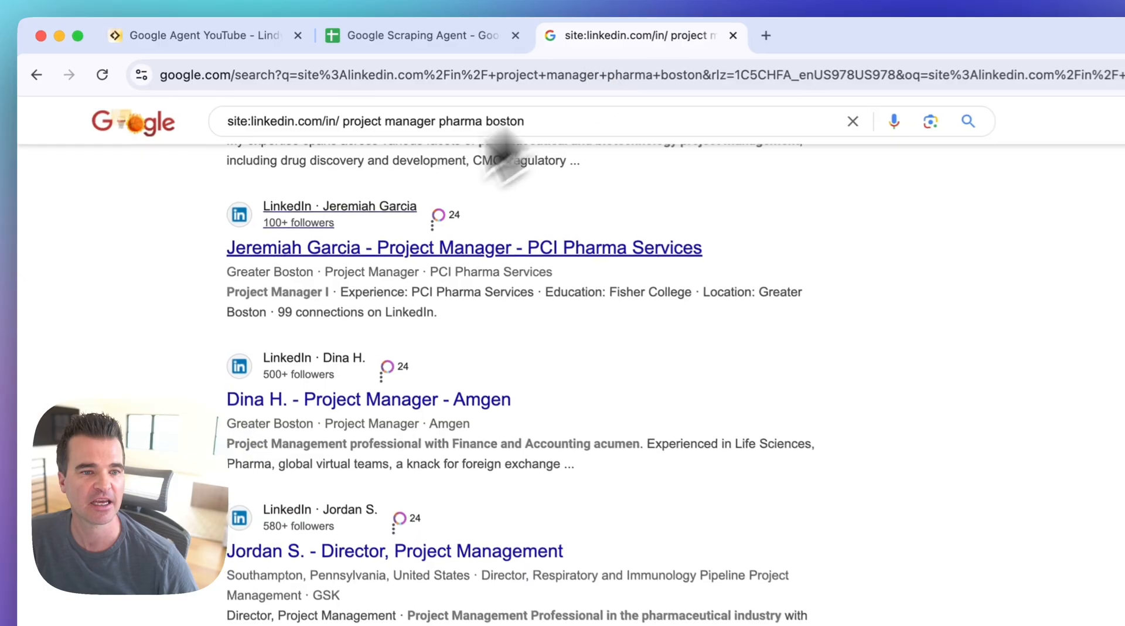
pyautogui.scroll(1, 182, 374)
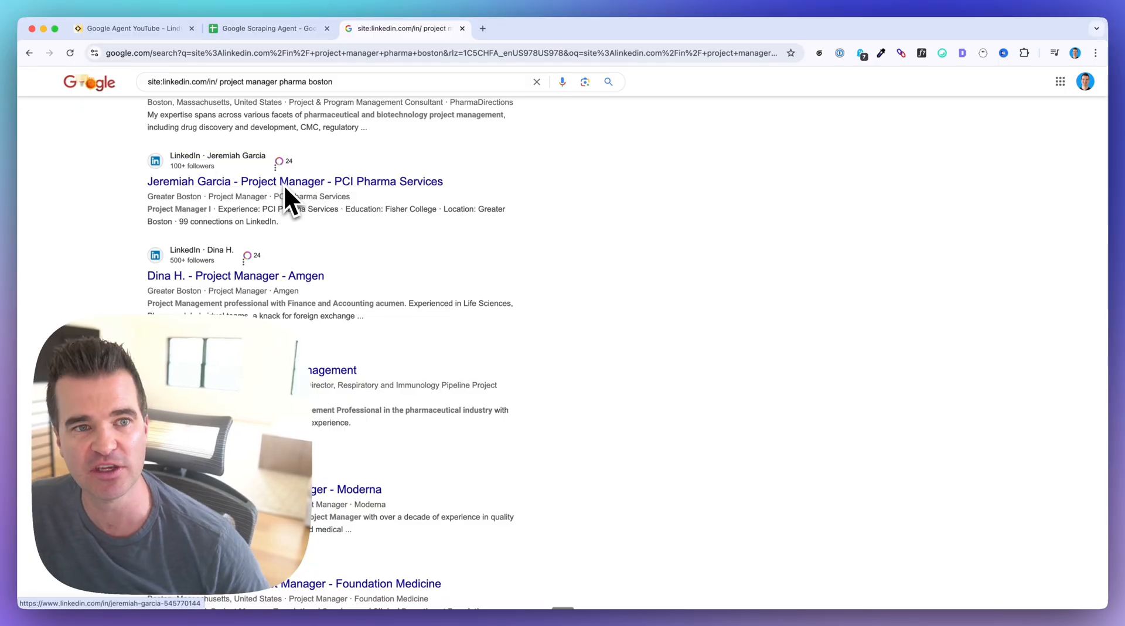
pyautogui.click(258, 30)
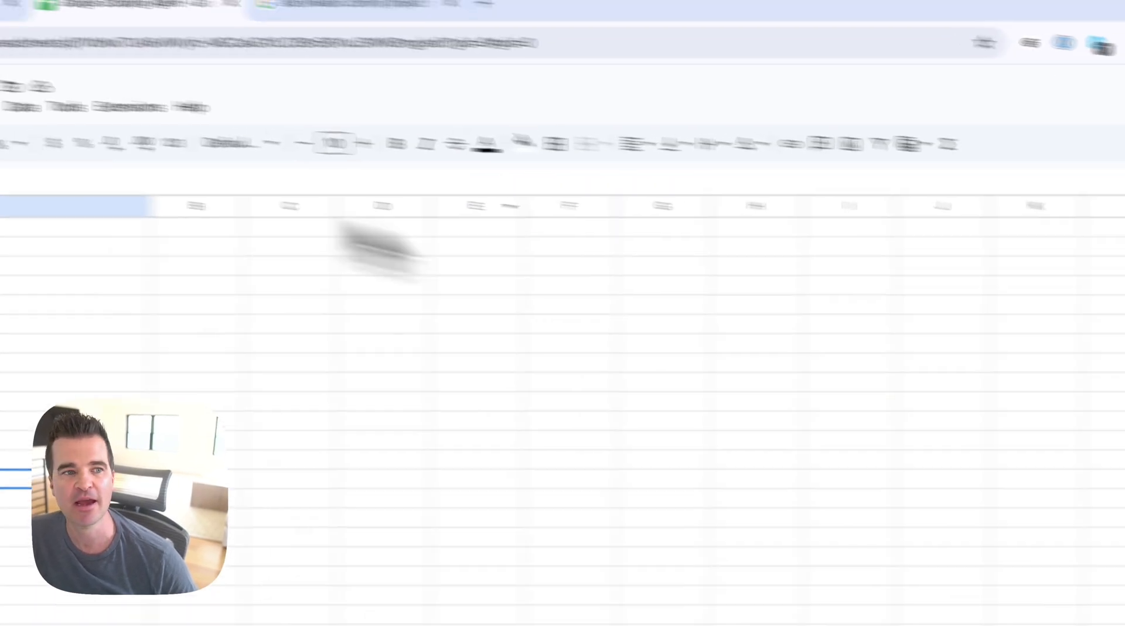
pyautogui.click(148, 34)
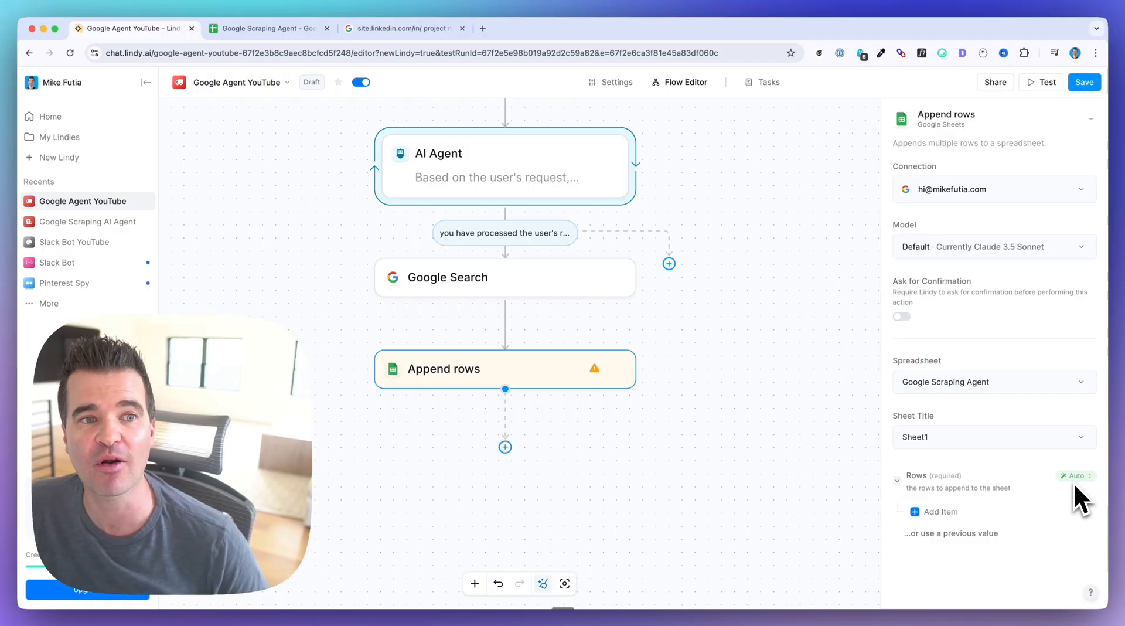
pyautogui.click(267, 28)
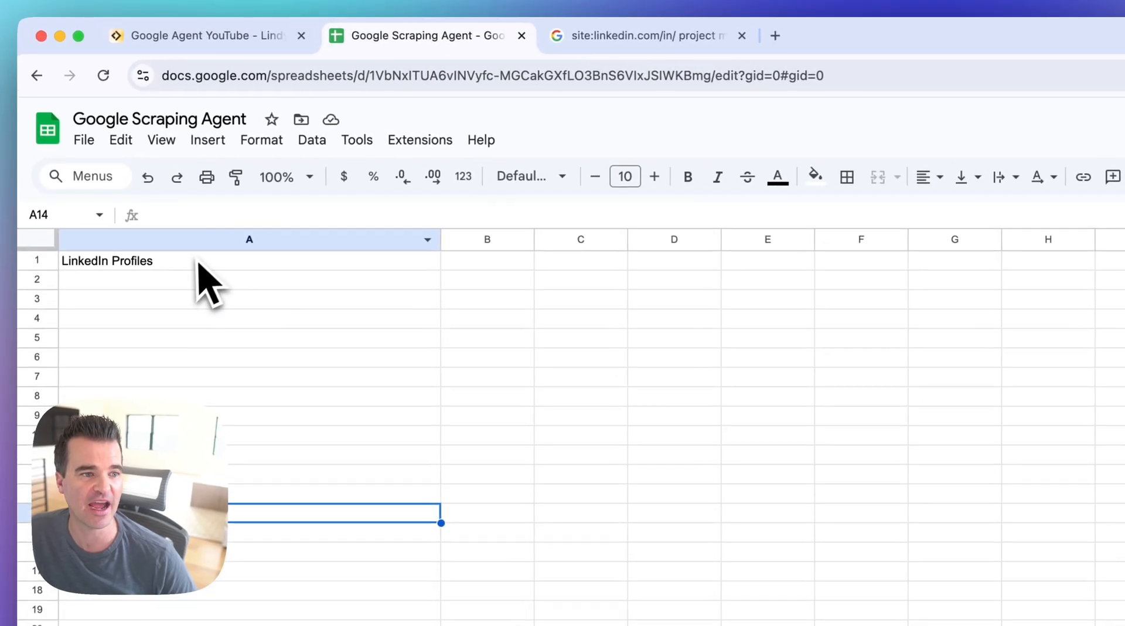
pyautogui.click(190, 264)
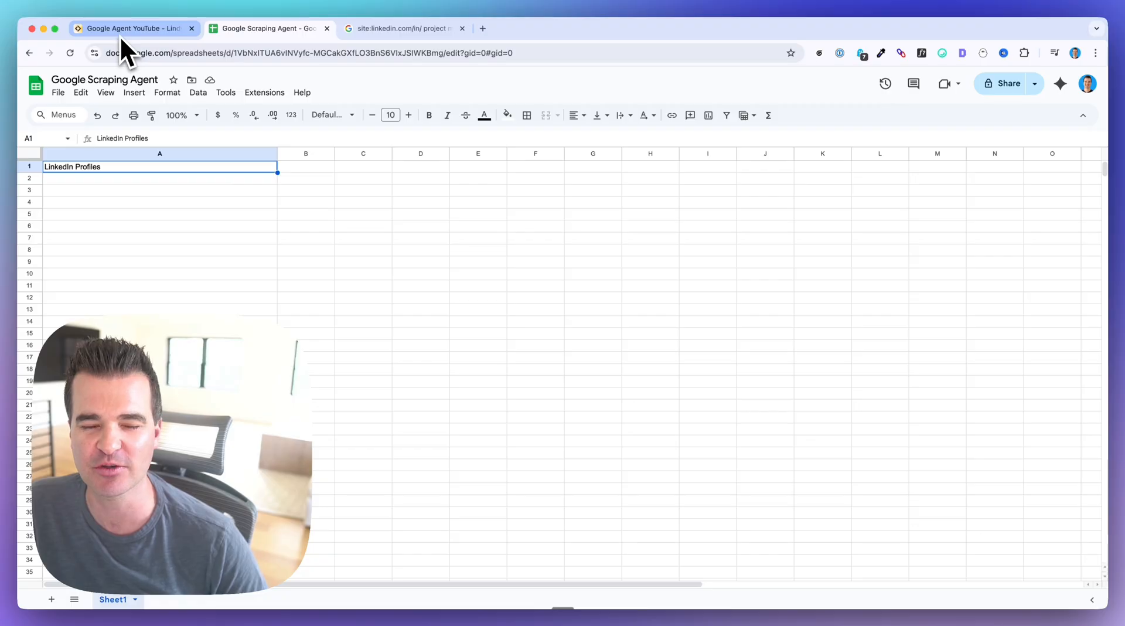
pyautogui.click(119, 35)
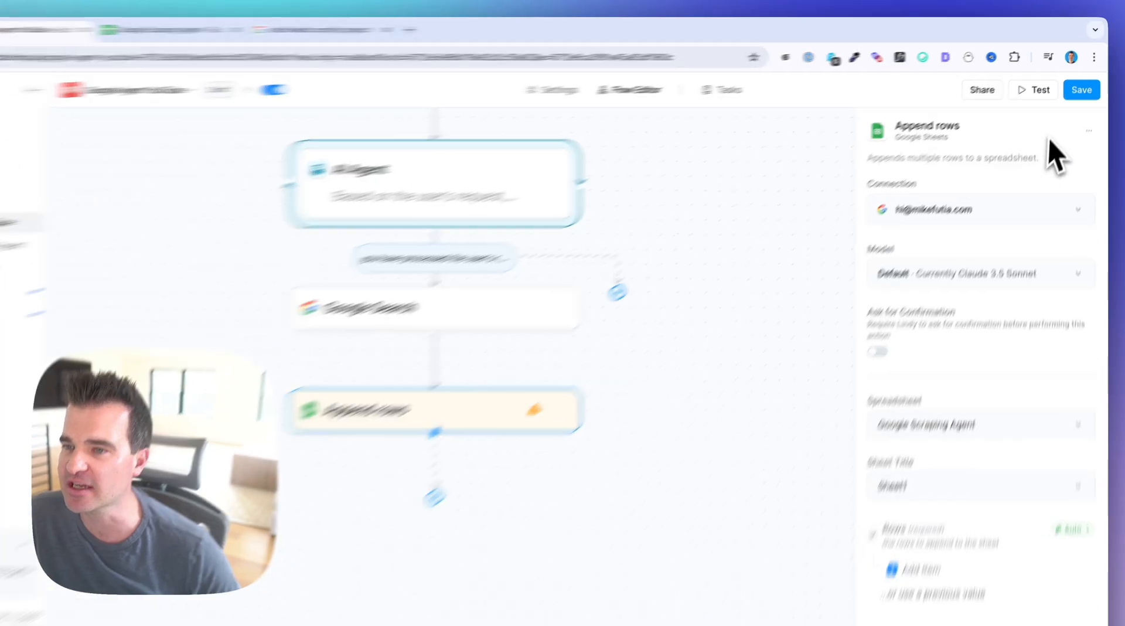
# In the agent's new task, send the request "founders of ai companies based in san francisco"
pyautogui.scroll(3, 604, 283)
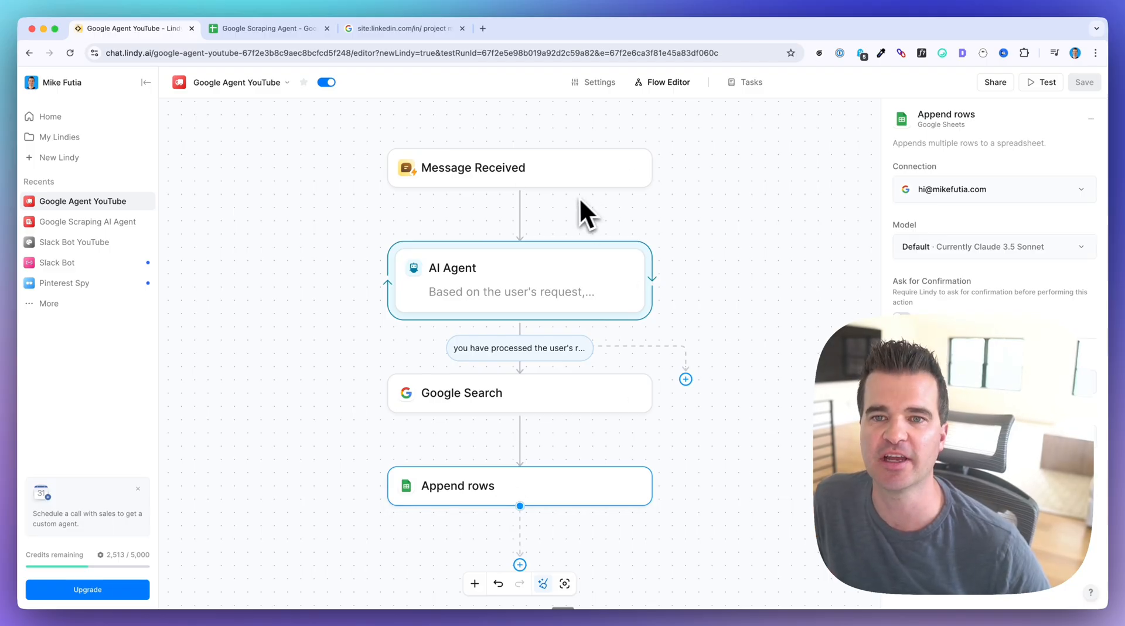
pyautogui.click(755, 93)
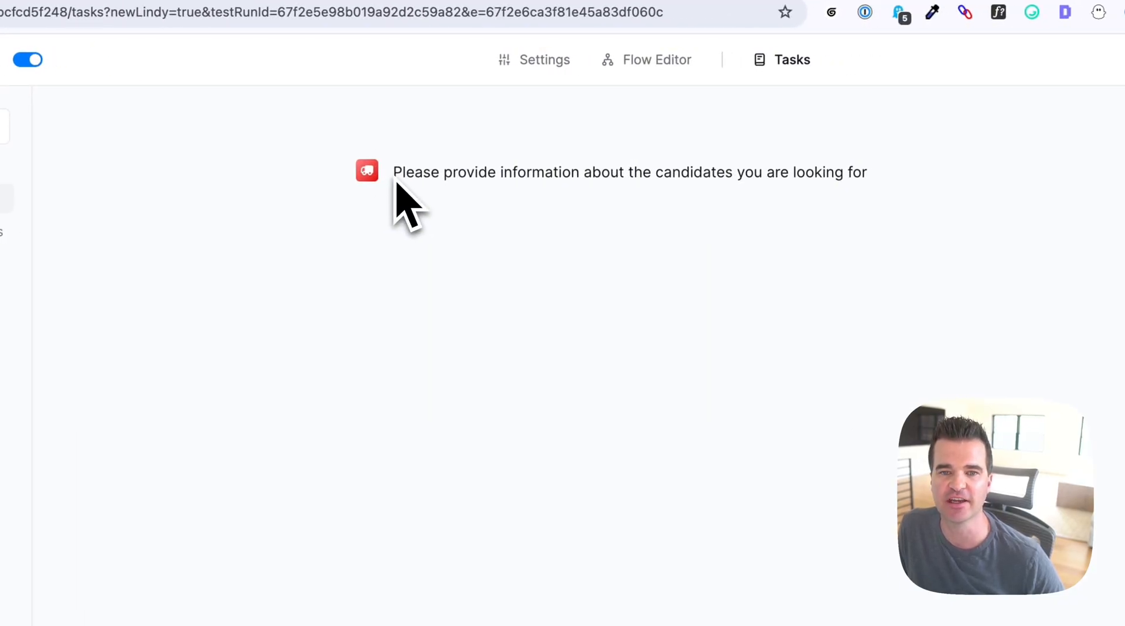
pyautogui.moveTo(396, 182); pyautogui.dragTo(874, 176)
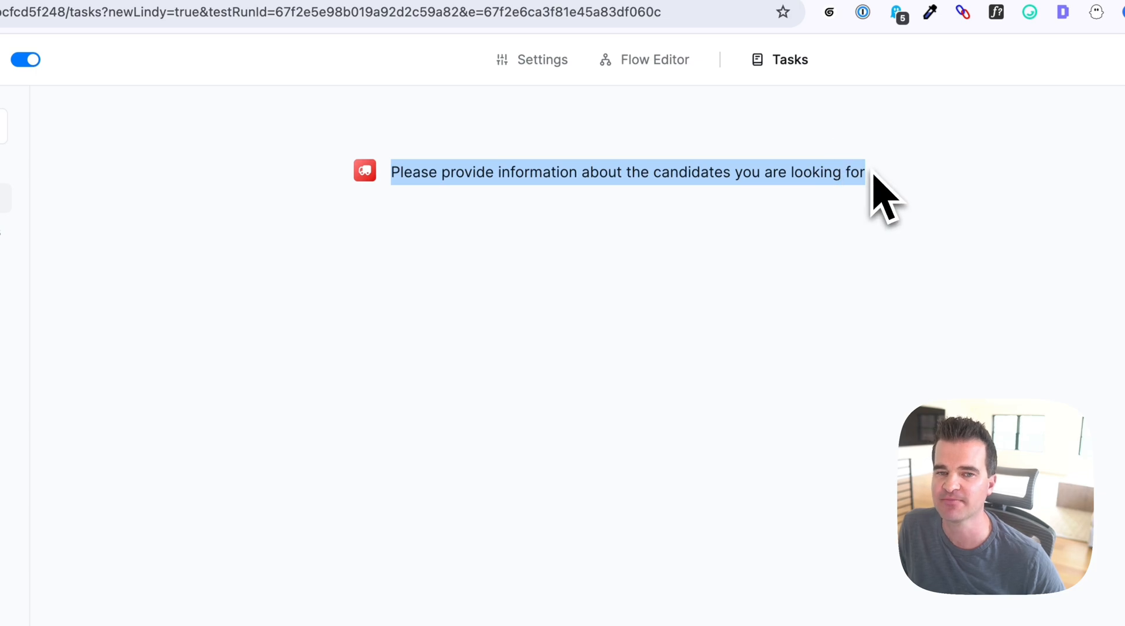
pyautogui.click(577, 554)
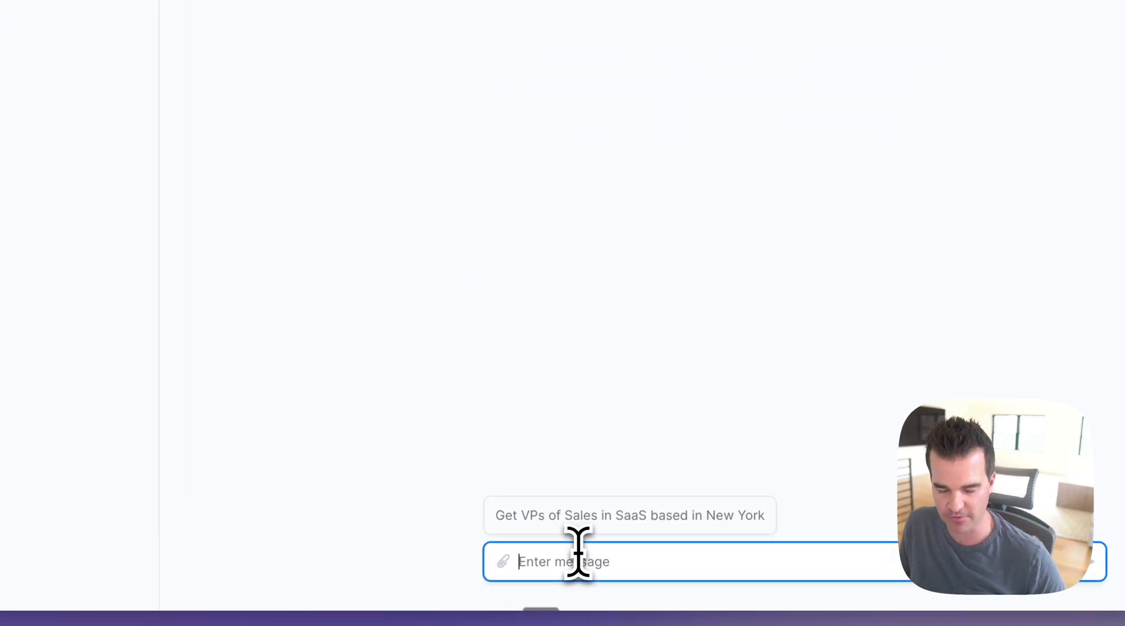
pyautogui.write('founders of ai companies based in san francisco')
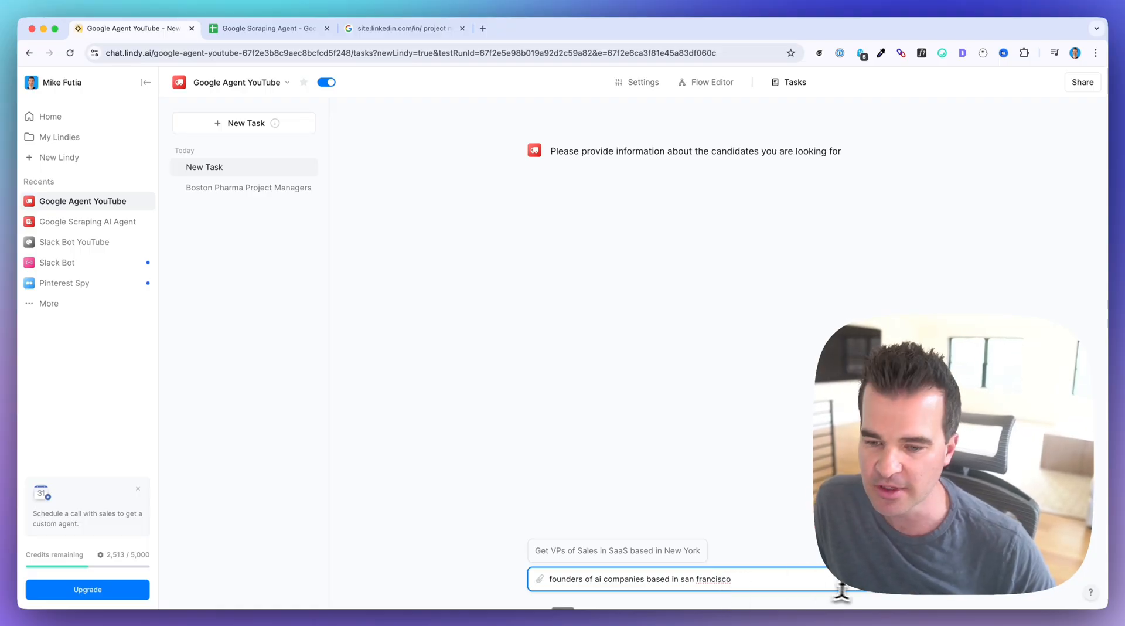
pyautogui.click(900, 579)
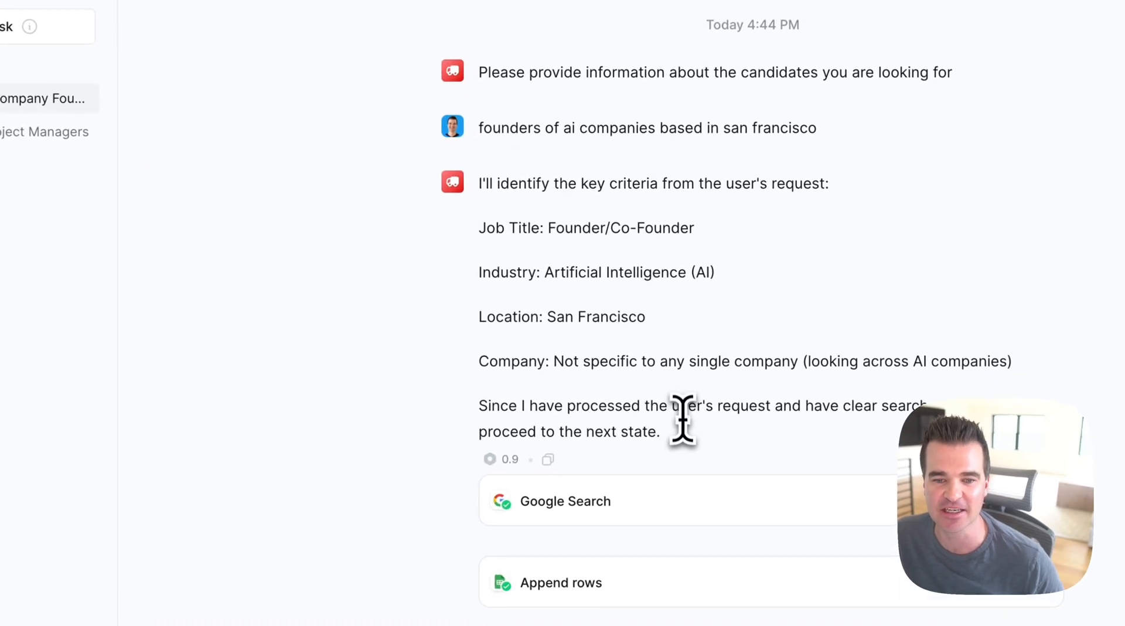
# Review the criteria the agent extracted and expand the task's Google Search step to examine its query
pyautogui.moveTo(683, 419); pyautogui.dragTo(480, 190)
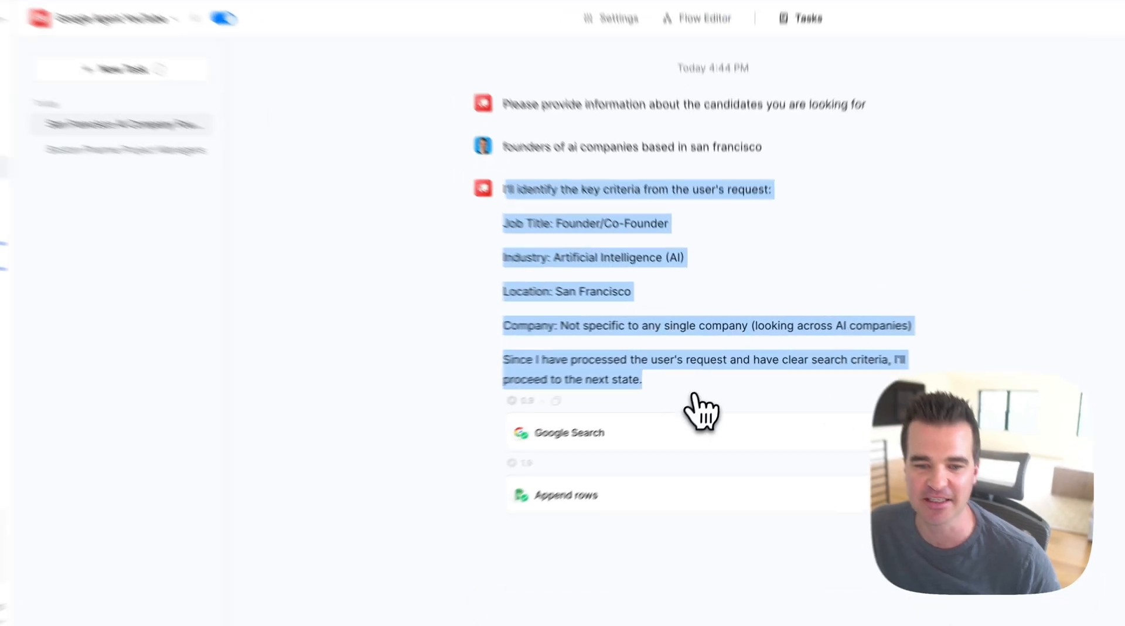
pyautogui.click(704, 410)
pyautogui.scroll(1, 689, 364)
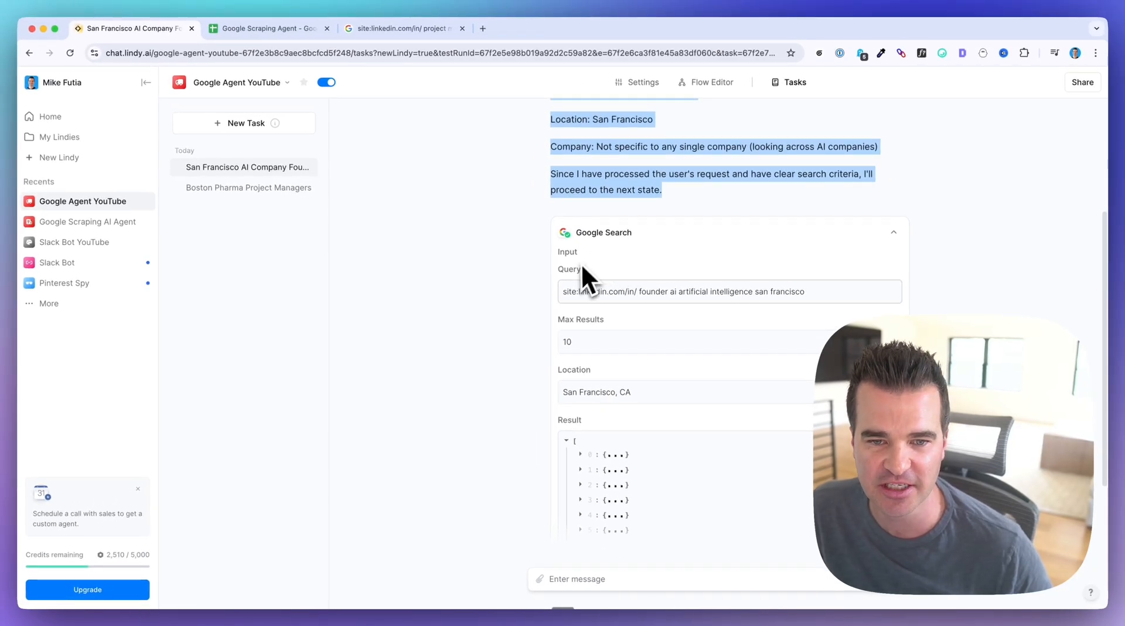
pyautogui.moveTo(564, 291); pyautogui.dragTo(854, 310)
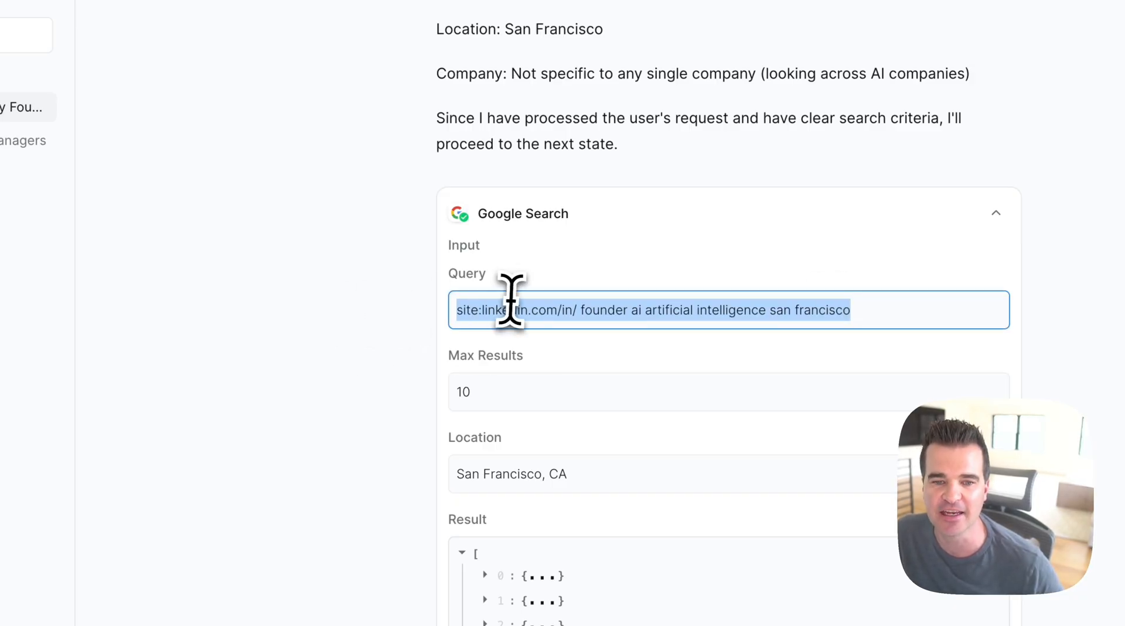
pyautogui.click(580, 309)
pyautogui.click(870, 312)
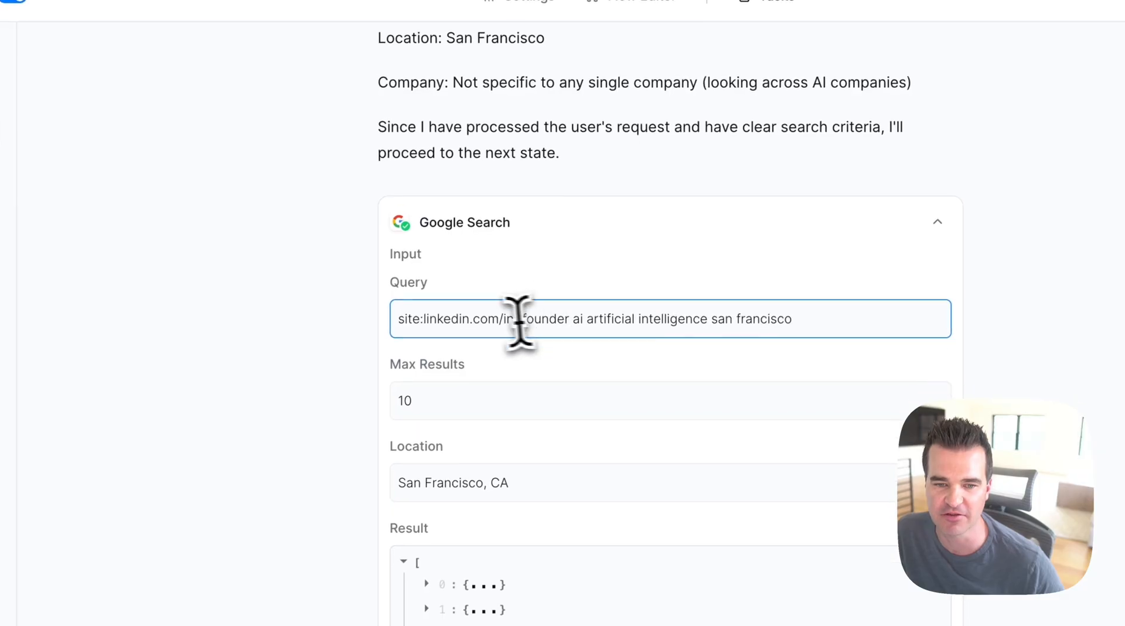
# Expand results 0 and 1 of the Google Search output and examine their titles and LinkedIn links
pyautogui.scroll(-3, 510, 316)
pyautogui.scroll(-2, 435, 235)
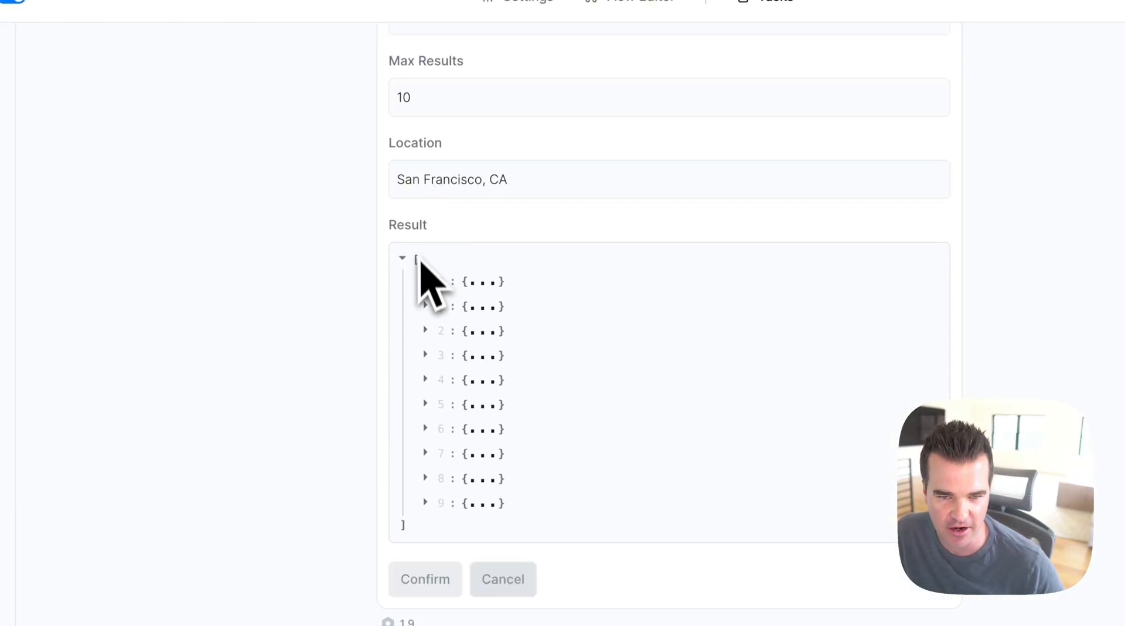
pyautogui.click(424, 280)
pyautogui.scroll(1, 422, 281)
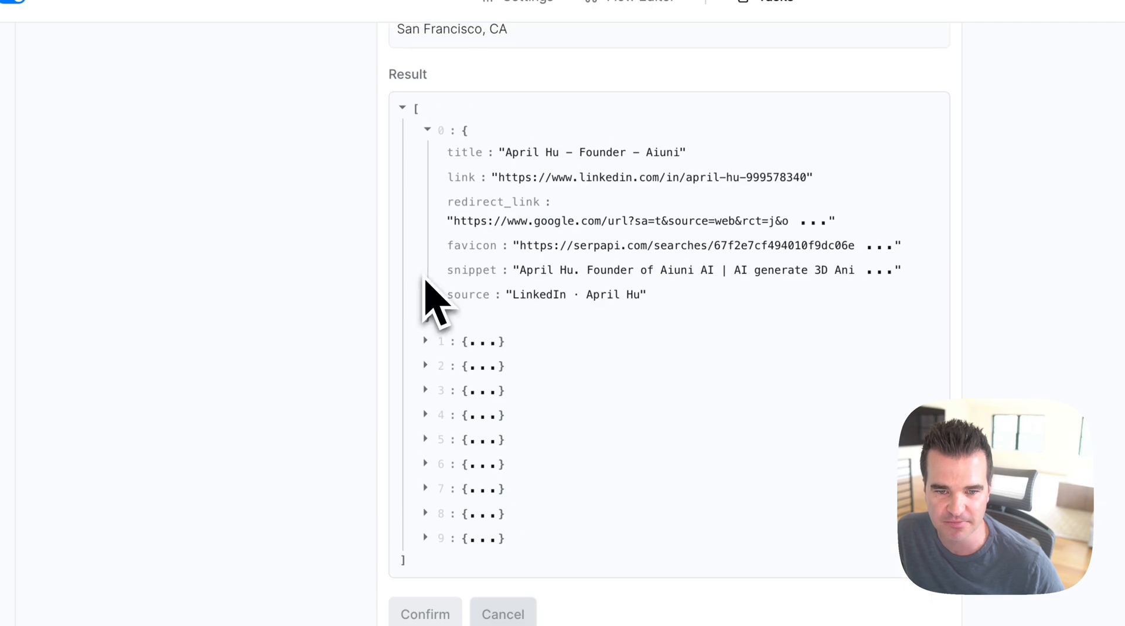
pyautogui.click(424, 342)
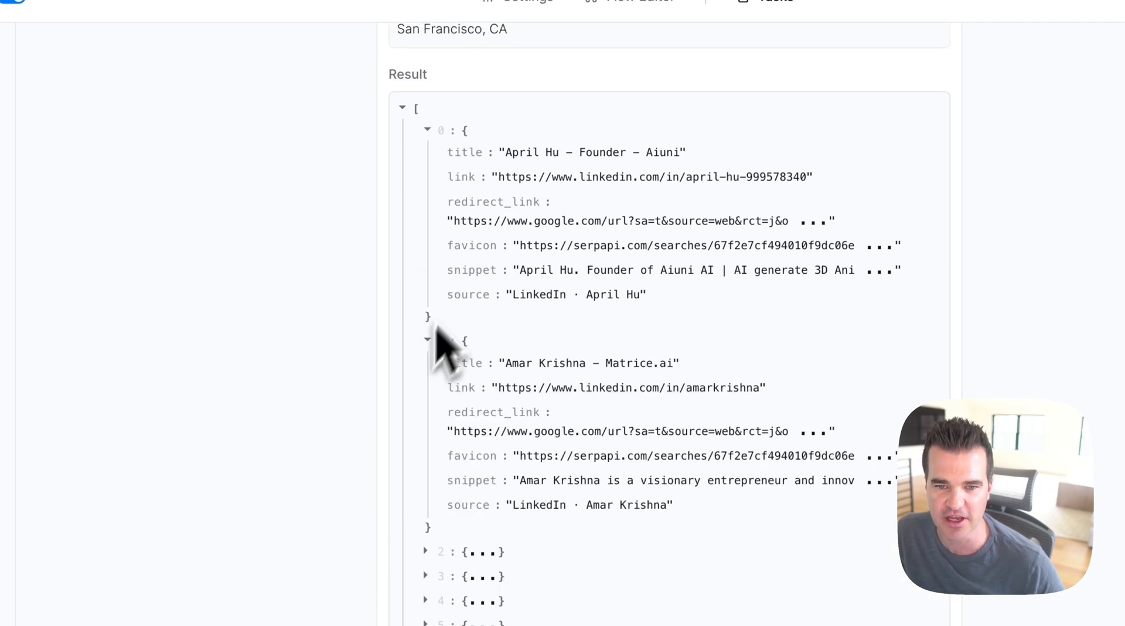
pyautogui.scroll(-2, 484, 276)
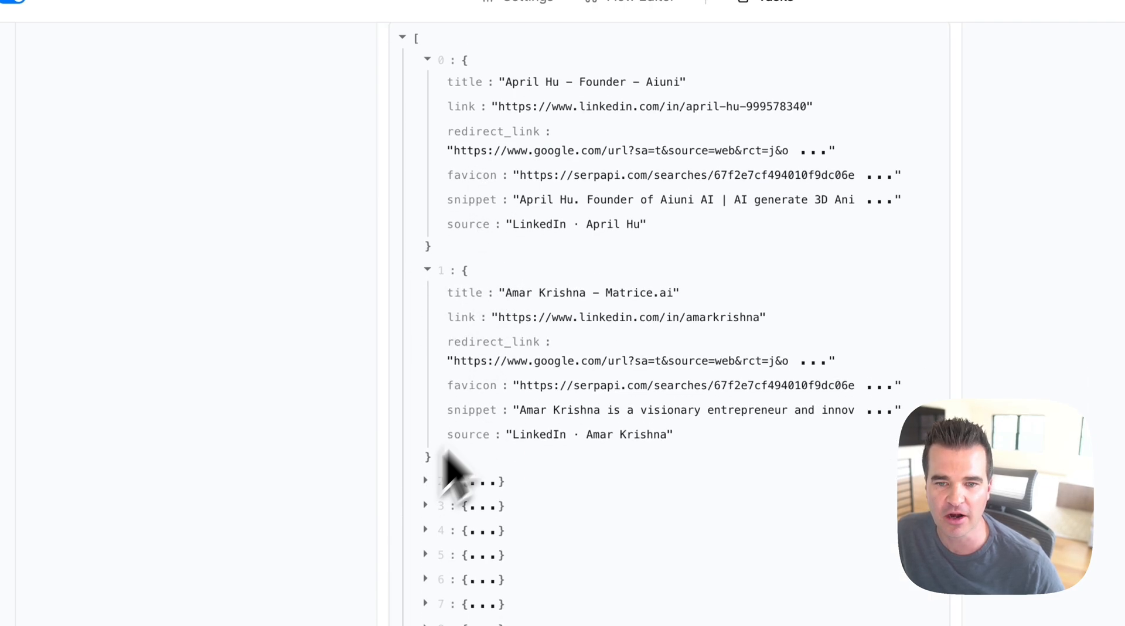
pyautogui.scroll(2, 498, 428)
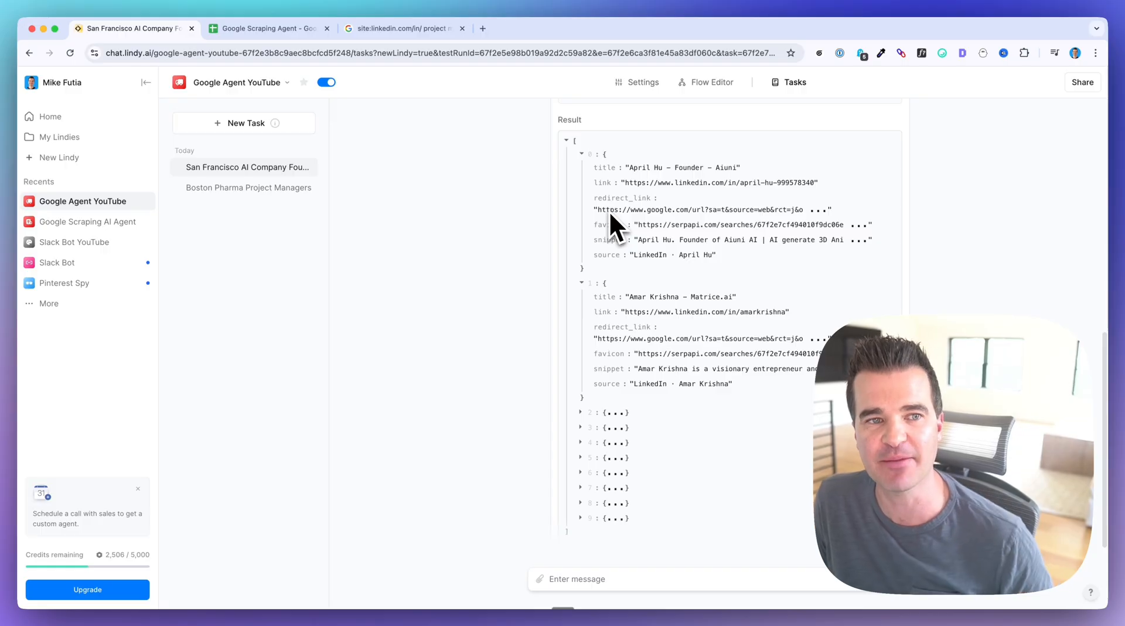
pyautogui.scroll(-4, 551, 270)
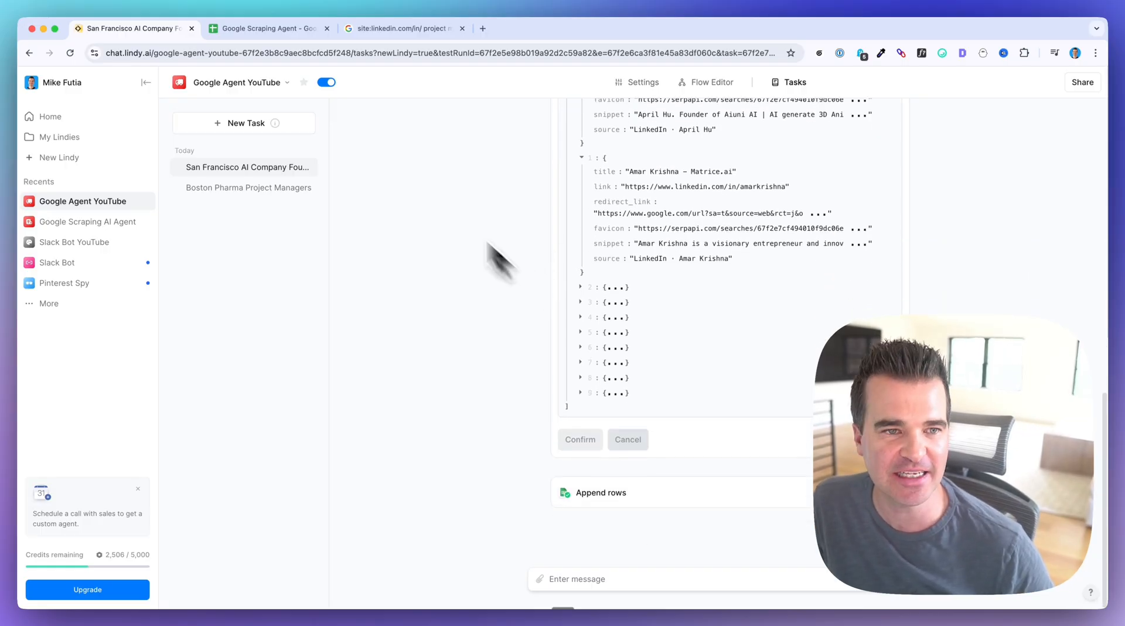
# Switch to the Google Scraping Agent spreadsheet, open the LinkedIn profile linked in cell A2 and check its headline
pyautogui.click(252, 29)
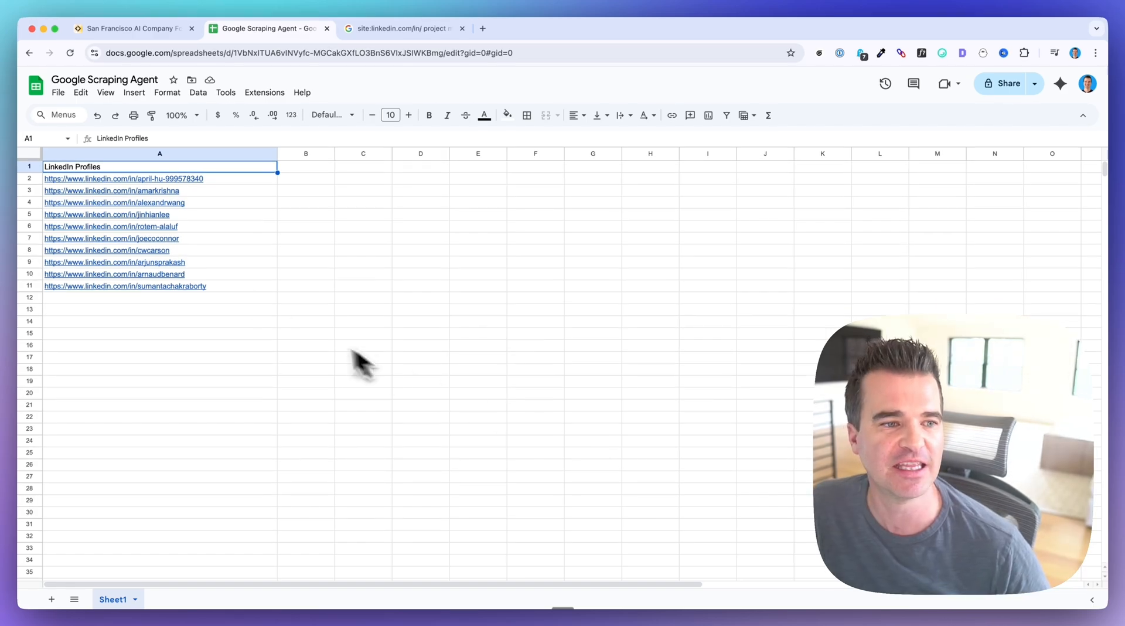
pyautogui.click(126, 178)
pyautogui.click(213, 242)
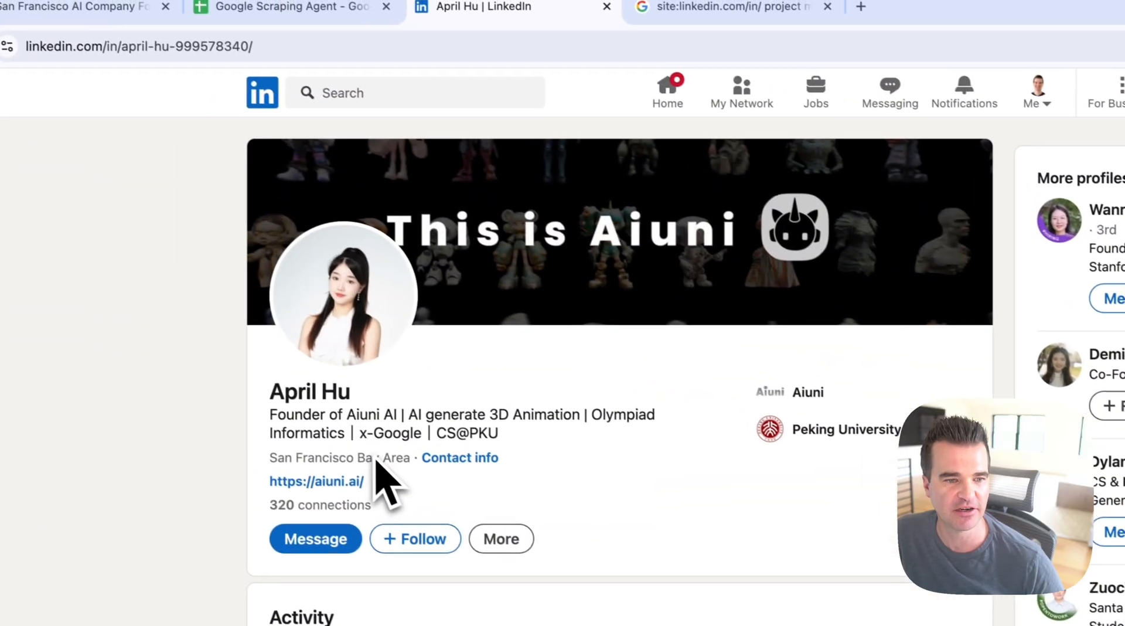
pyautogui.moveTo(384, 415); pyautogui.dragTo(537, 421)
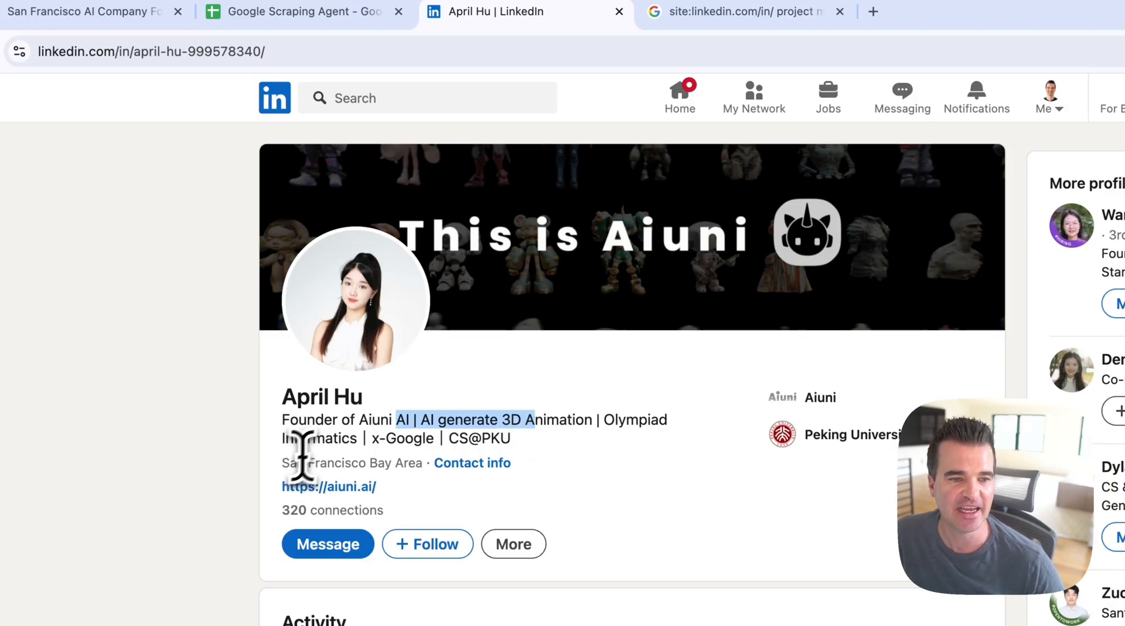
# Return to the spreadsheet and open the LinkedIn profile linked in cell A3
pyautogui.click(294, 11)
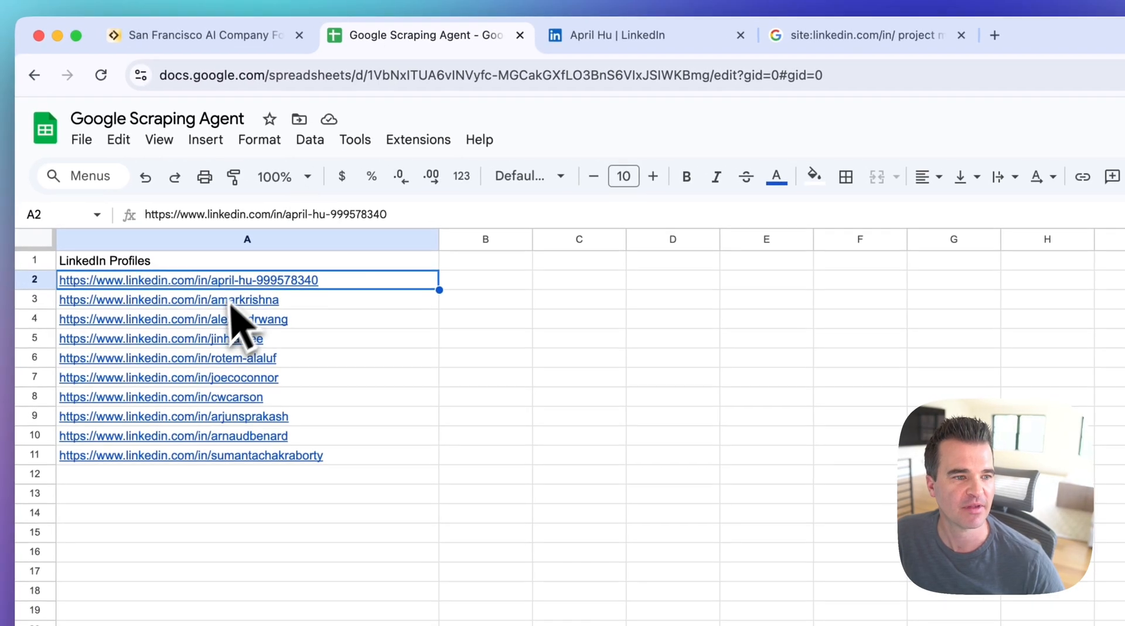
pyautogui.click(231, 305)
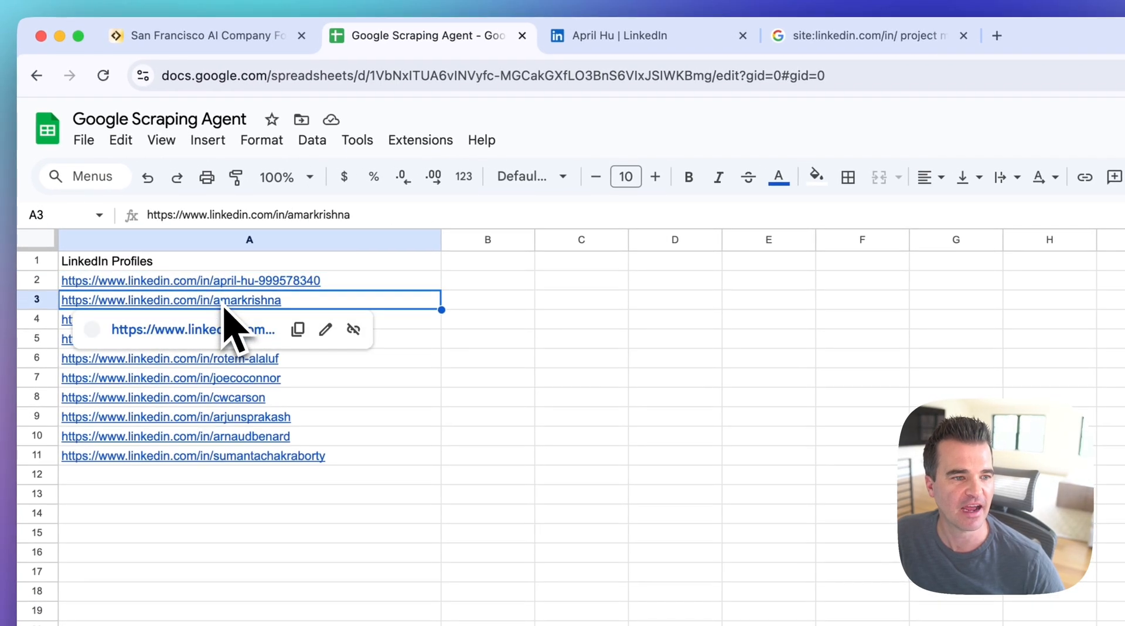
pyautogui.click(199, 328)
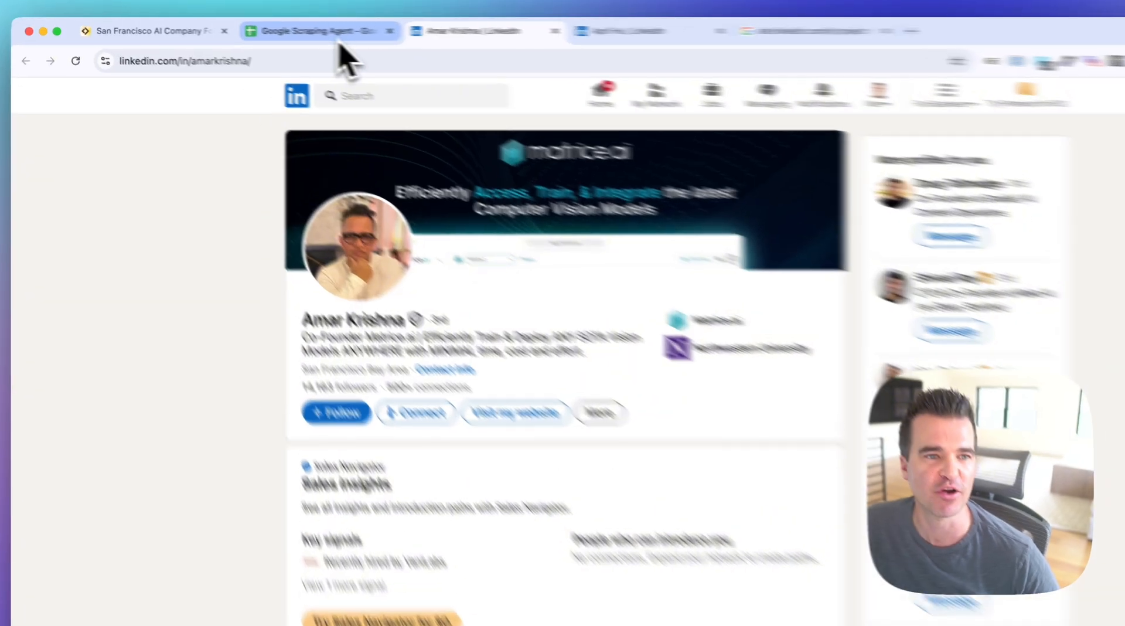
# Go back to the spreadsheet and select the appended profile links in A2:A11 to review them
pyautogui.click(284, 30)
pyautogui.click(326, 286)
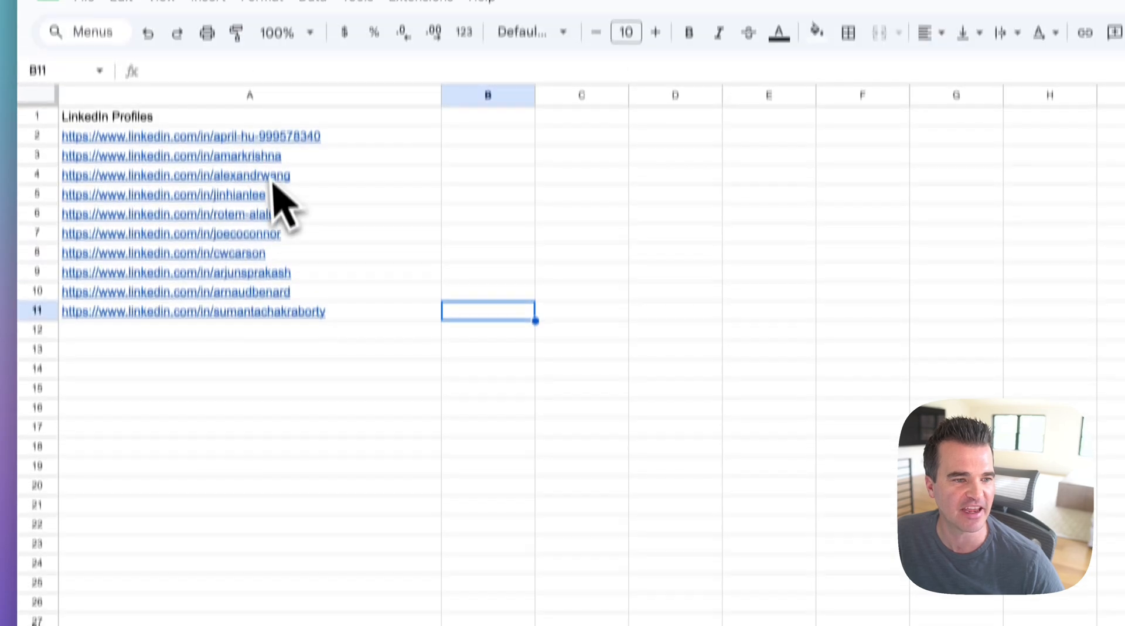
pyautogui.moveTo(275, 136); pyautogui.dragTo(276, 312)
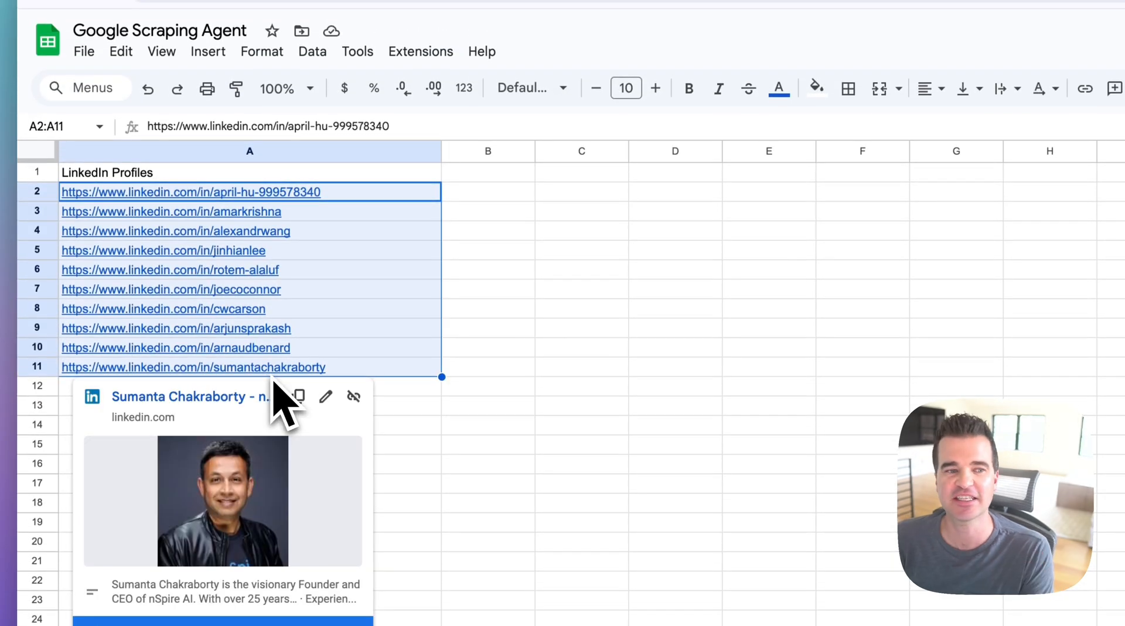